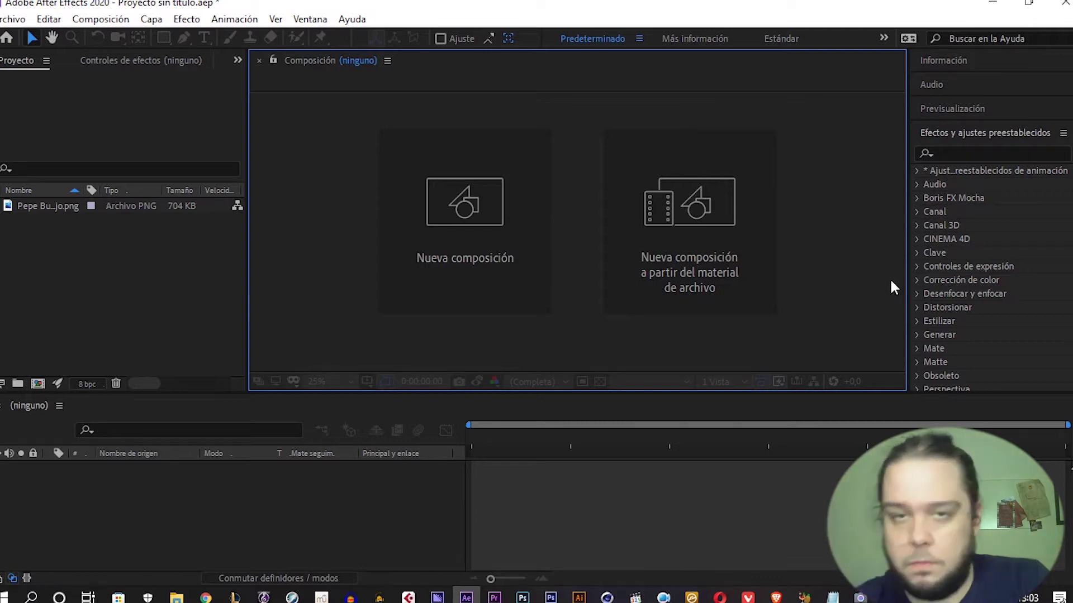
Select the Pepe BuenRo logo PNG, then bring up the 12. Glitch Overlays File Explorer window.
click(147, 207)
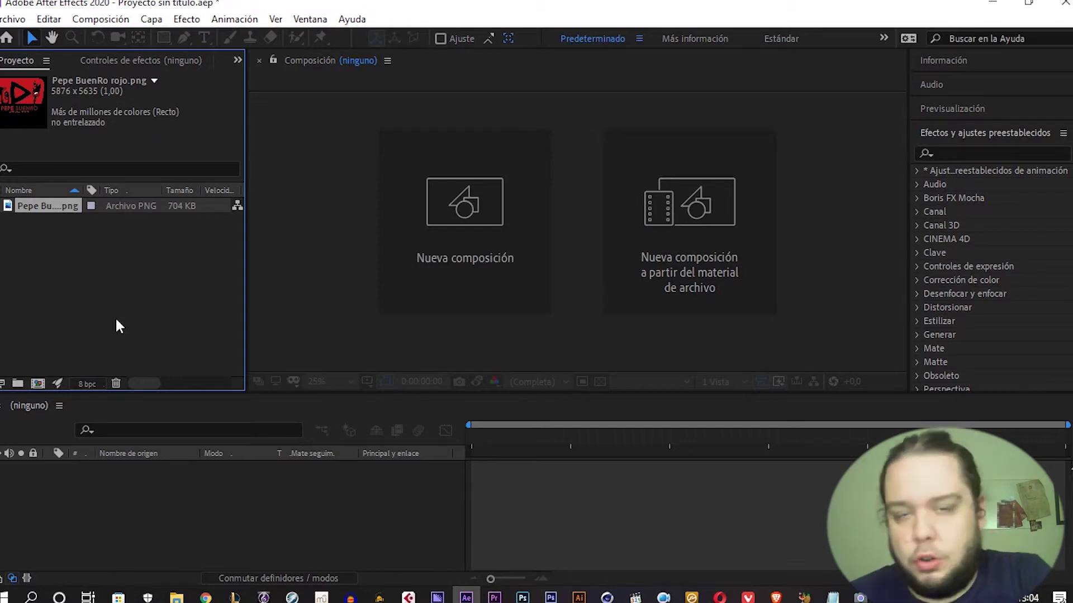
click(177, 595)
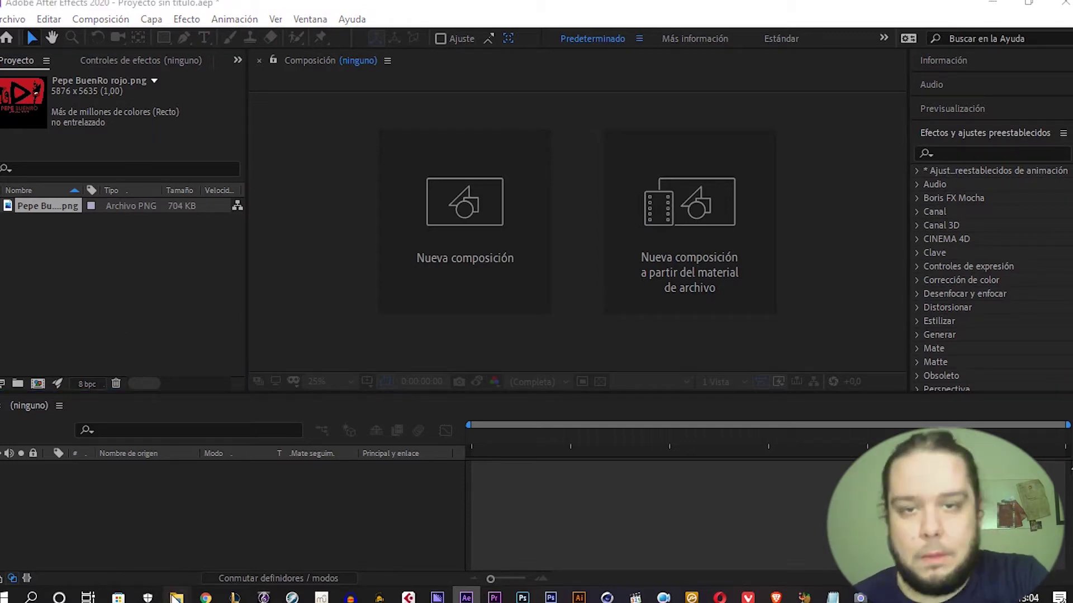
click(219, 544)
Drag 02 Colorful.aep from the 12. Glitch Overlays folder into the After Effects Project panel.
drag(244, 190, 304, 257)
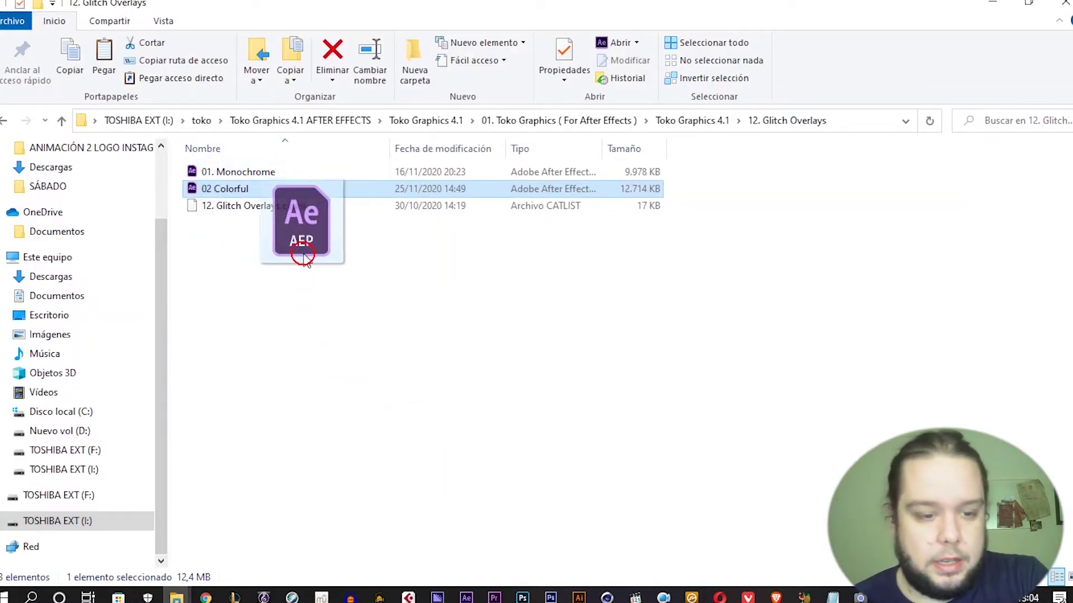
mouse_move(303, 257)
mouse_down()
mouse_move(471, 559)
mouse_move(127, 267)
mouse_up()
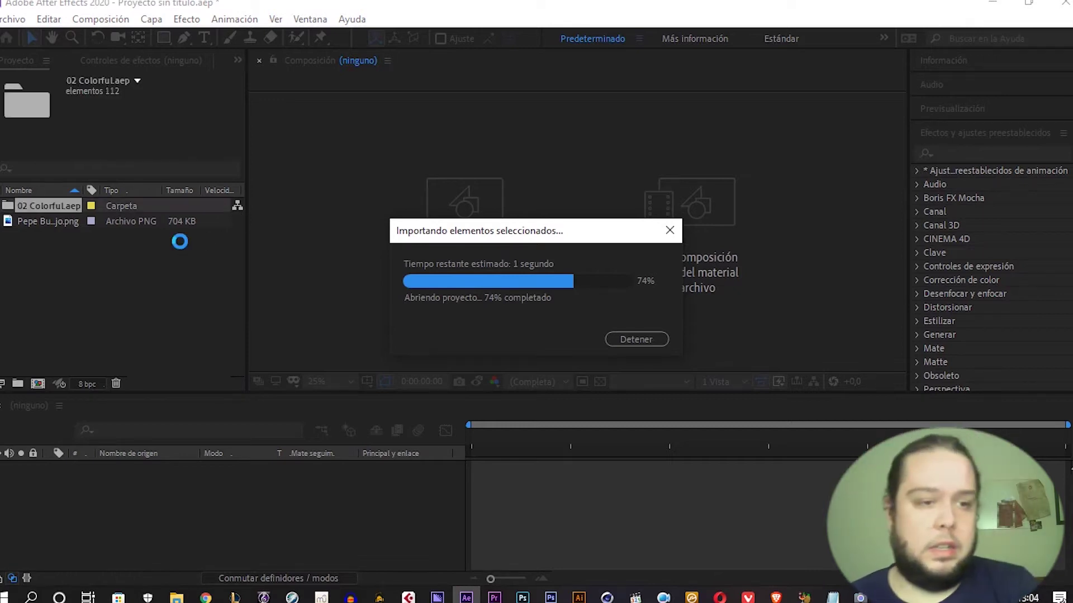
Accept the missing BebasNeue Bold font warnings and expand the imported 02 Colorful.aep folder.
click(682, 332)
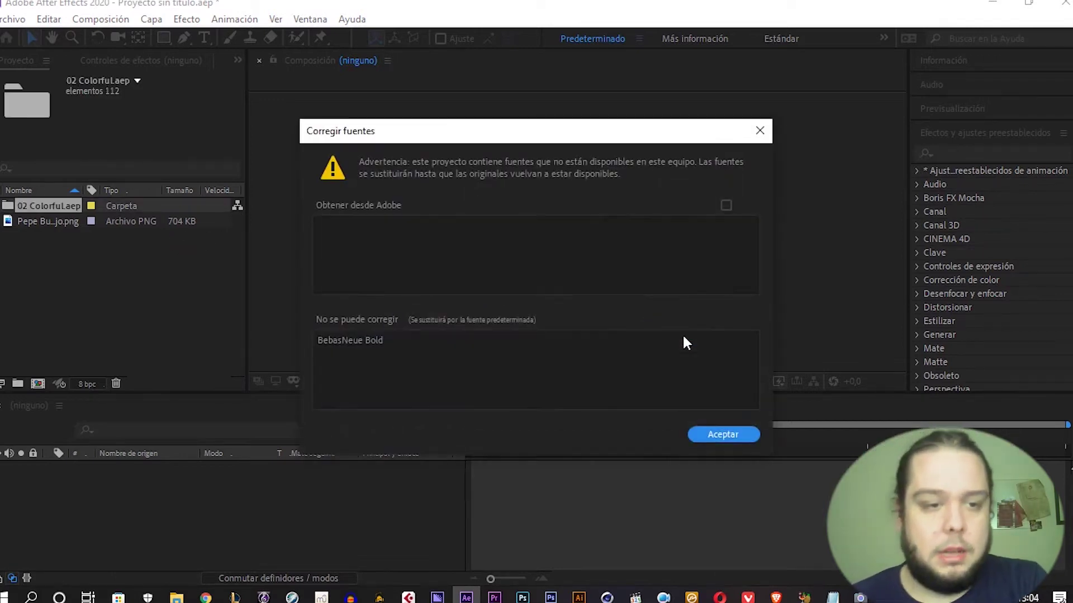
click(705, 428)
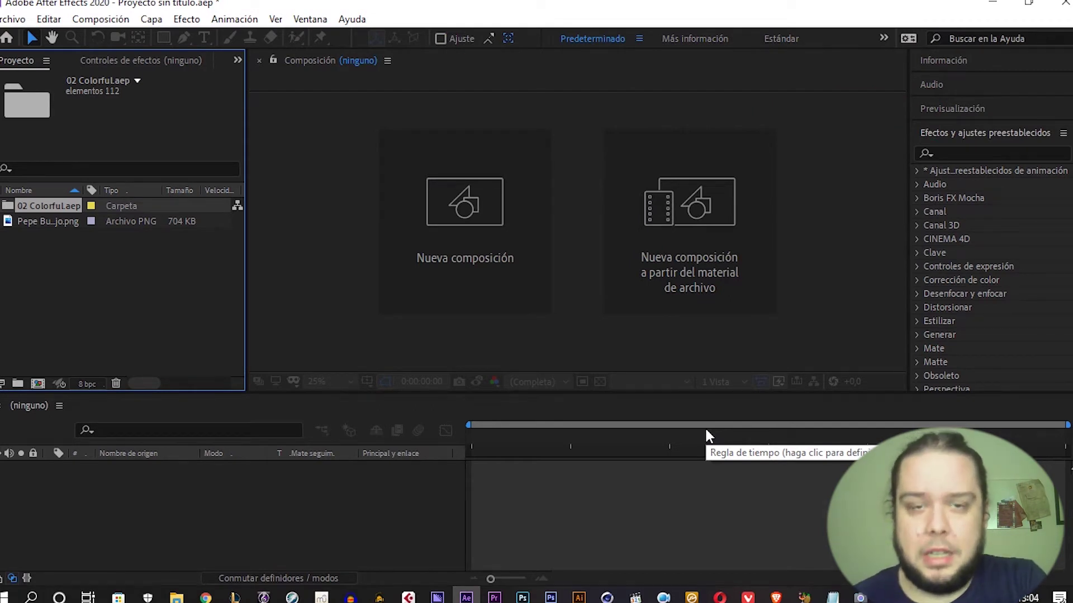
click(4, 206)
Browse the // Assets folder and numbered Glitch compositions in 02 Colorful.aep, then collapse it.
scroll(119, 270, down, 3)
scroll(122, 273, down, 3)
scroll(123, 274, down, 3)
scroll(123, 274, down, 2)
scroll(123, 275, down, 2)
scroll(123, 276, up, 6)
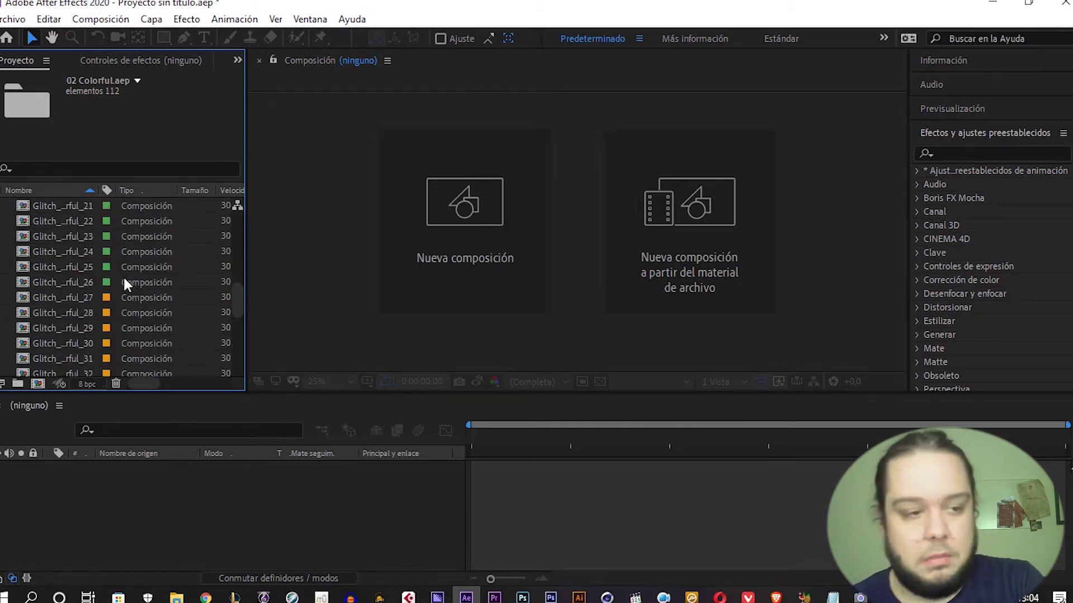
scroll(123, 276, up, 5)
scroll(126, 274, up, 3)
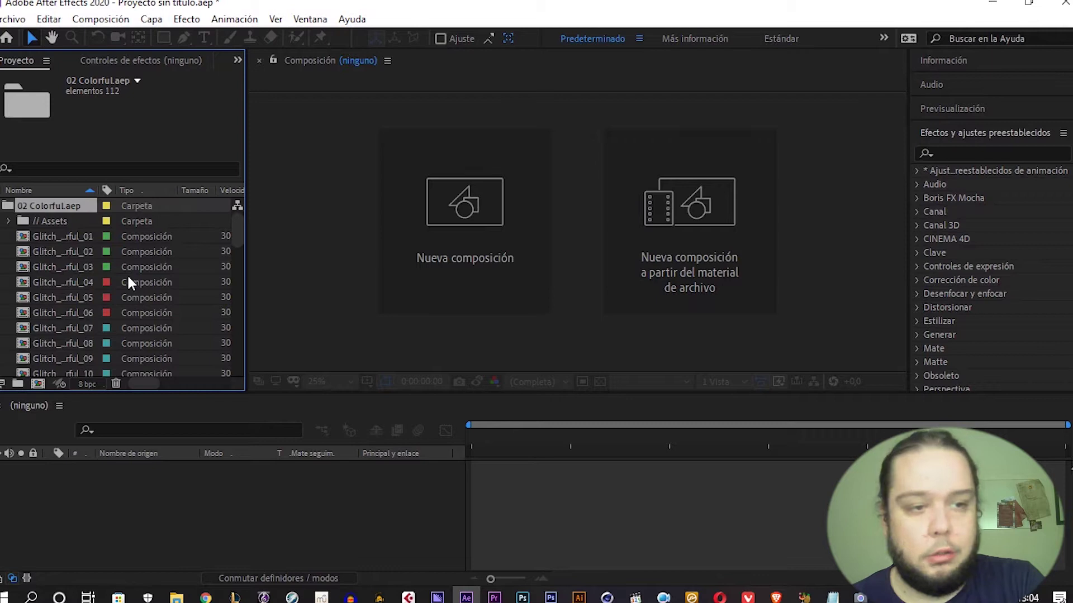
click(5, 206)
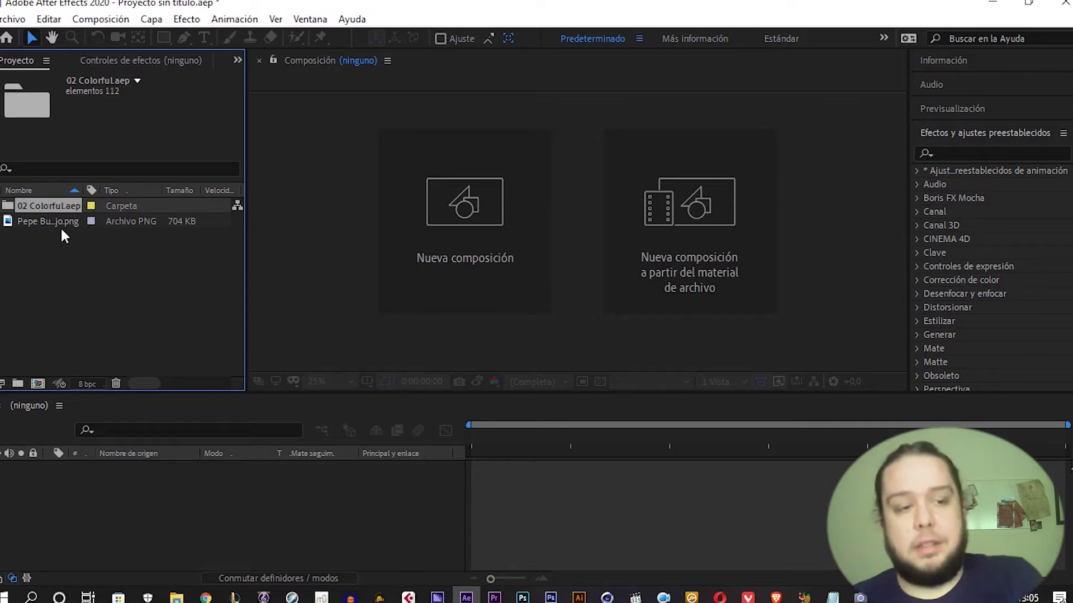
Create a new 1920×1080 composition named Comp 1 with default settings.
click(79, 281)
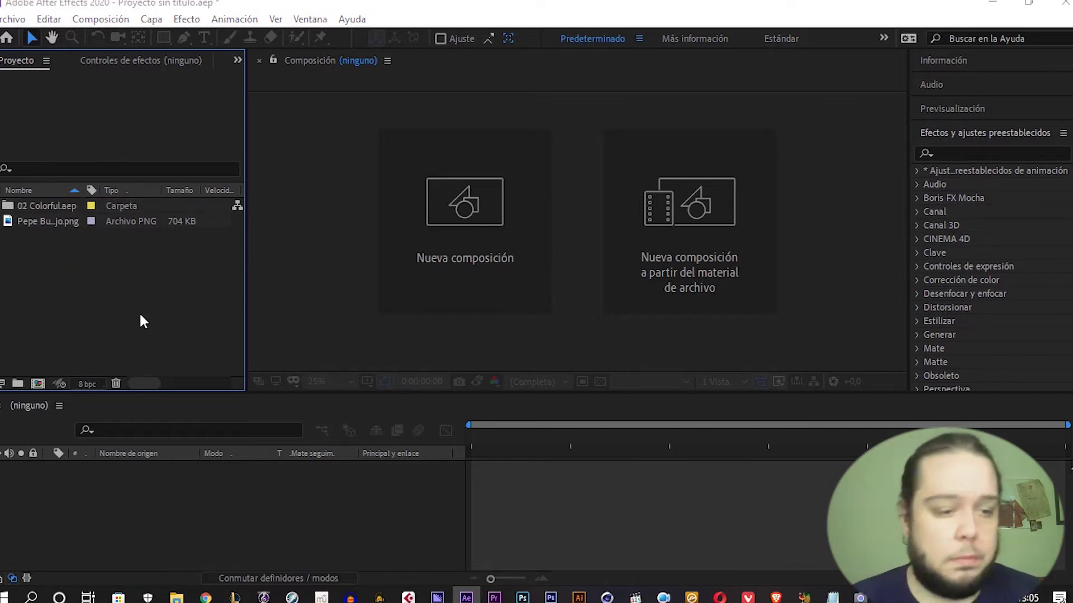
key(ctrl+n)
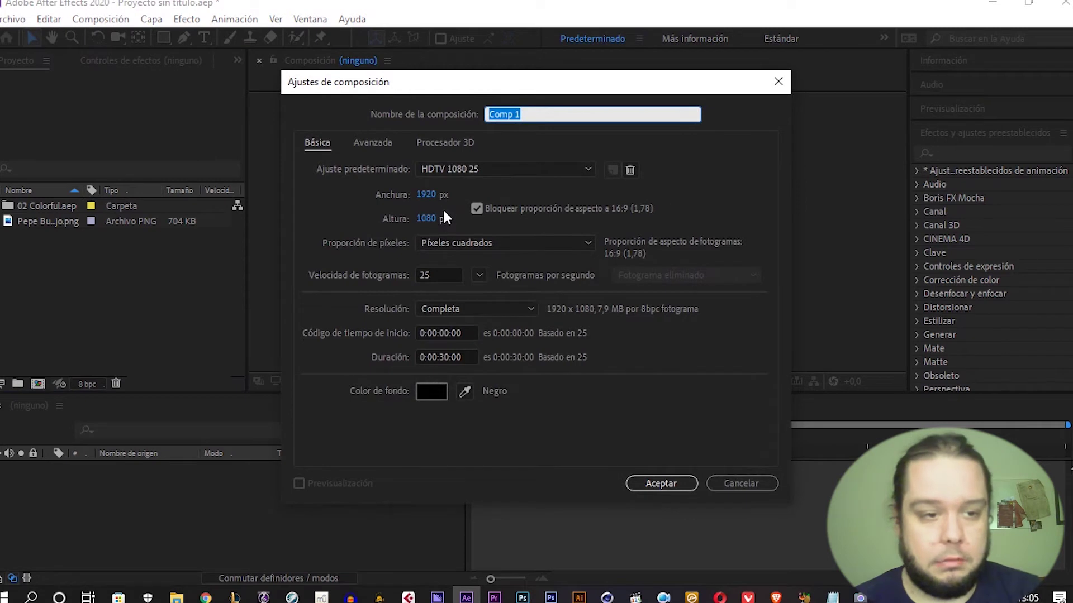
key(Return)
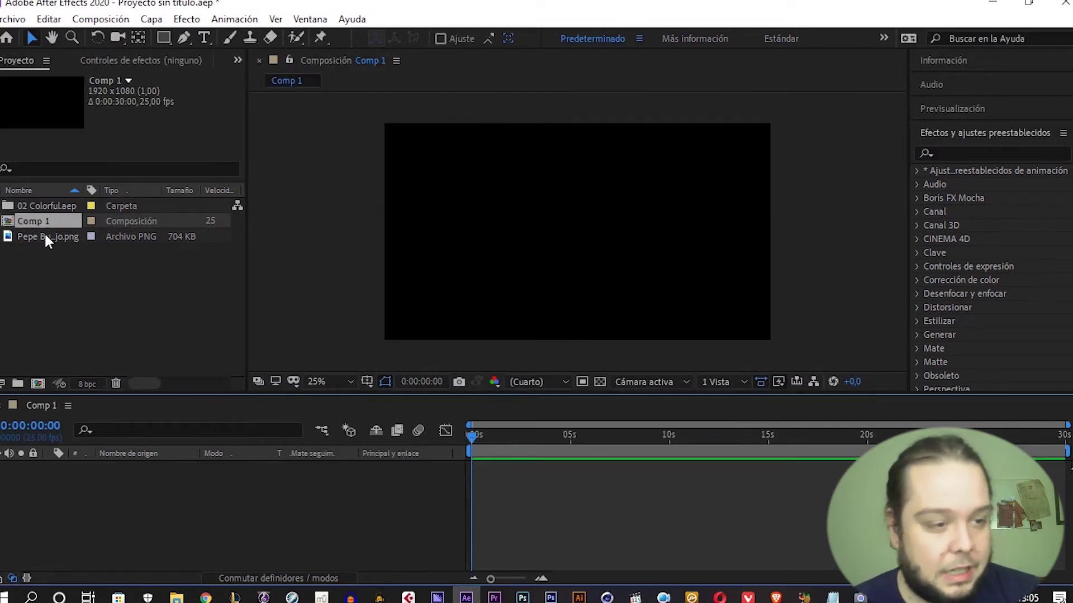
Add the Pepe BuenRo logo PNG to Comp 1, scale it down and move it left of centre.
drag(45, 237, 61, 467)
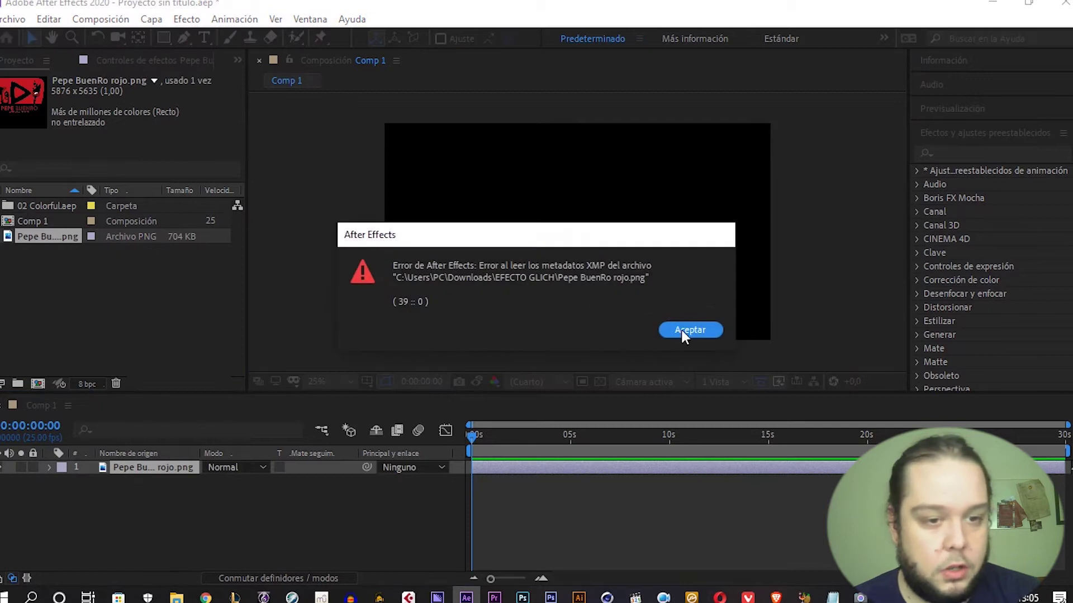
click(682, 330)
key(comma)
key(comma)
key(comma)
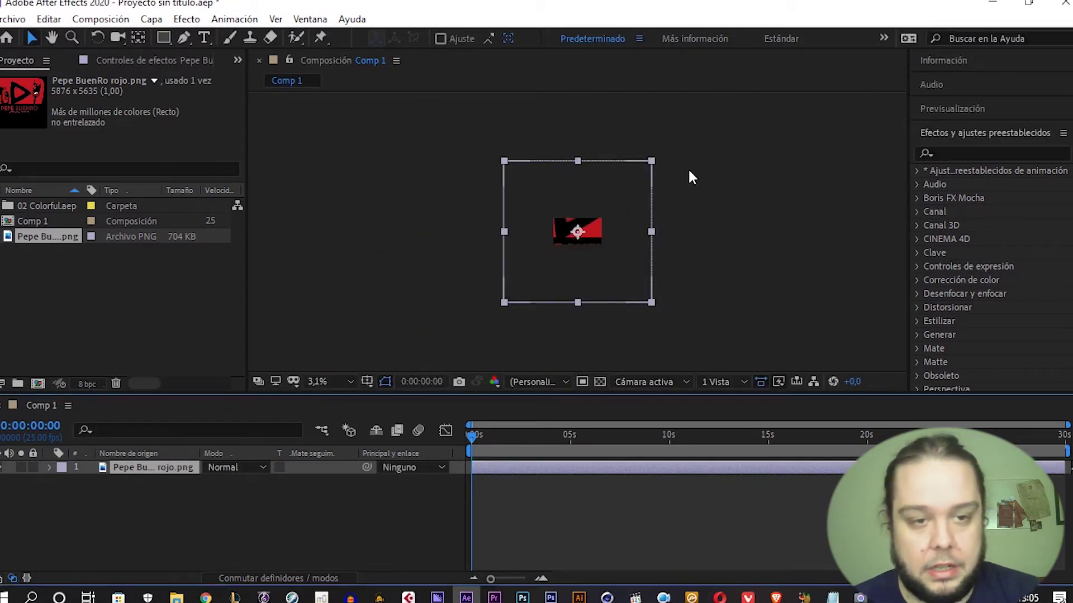
drag(652, 161, 591, 217)
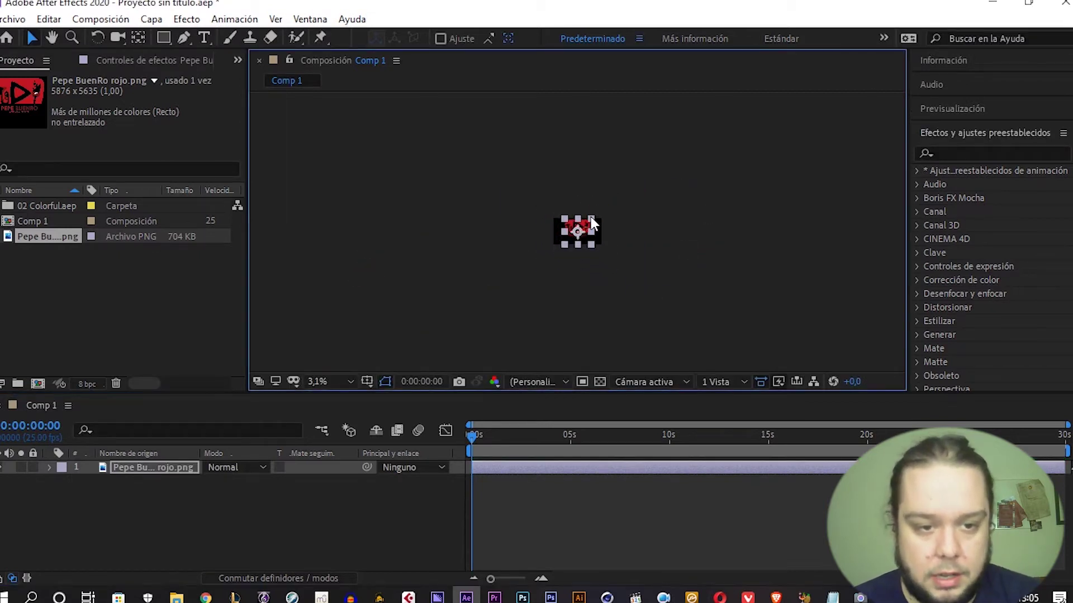
key(period)
key(period)
key(period)
mouse_move(686, 129)
mouse_down()
mouse_move(659, 171)
mouse_move(540, 200)
mouse_up()
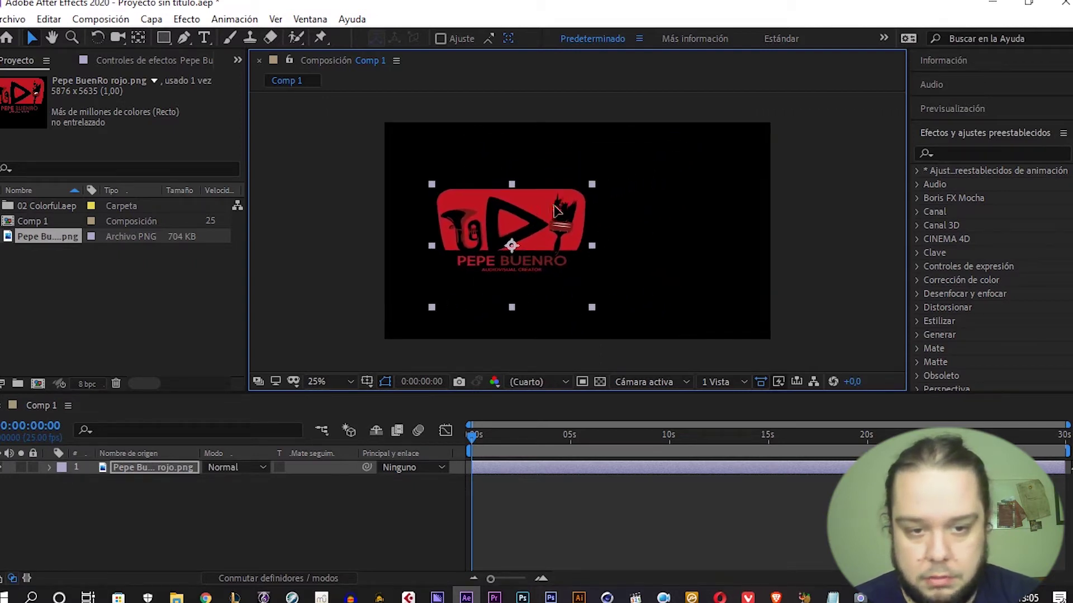
click(783, 191)
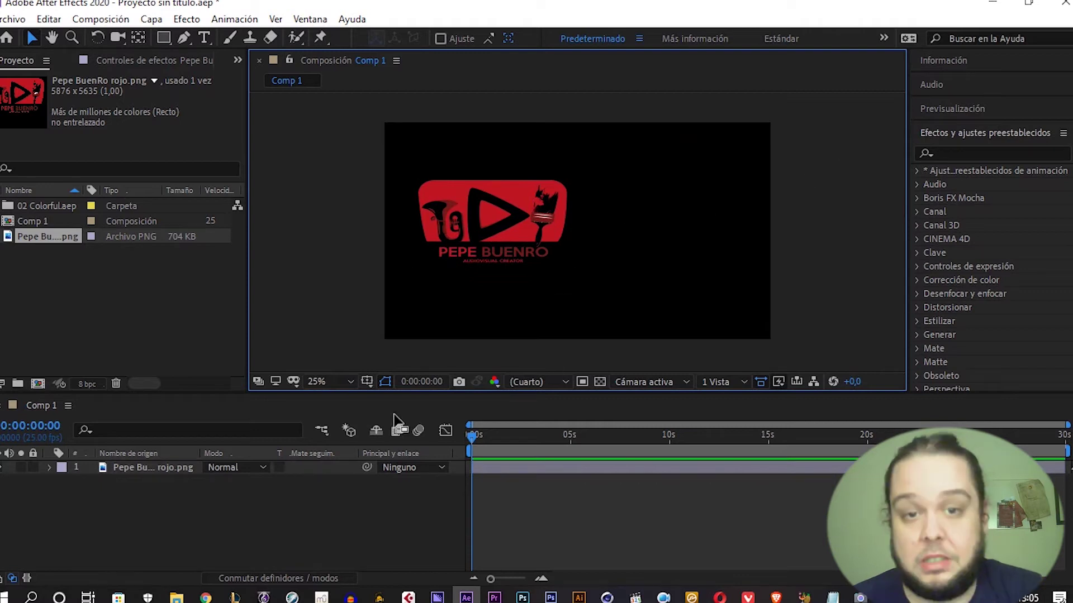
Add a white 'Pepe BuenRo' text layer right of the logo and scale it up to title size.
click(202, 40)
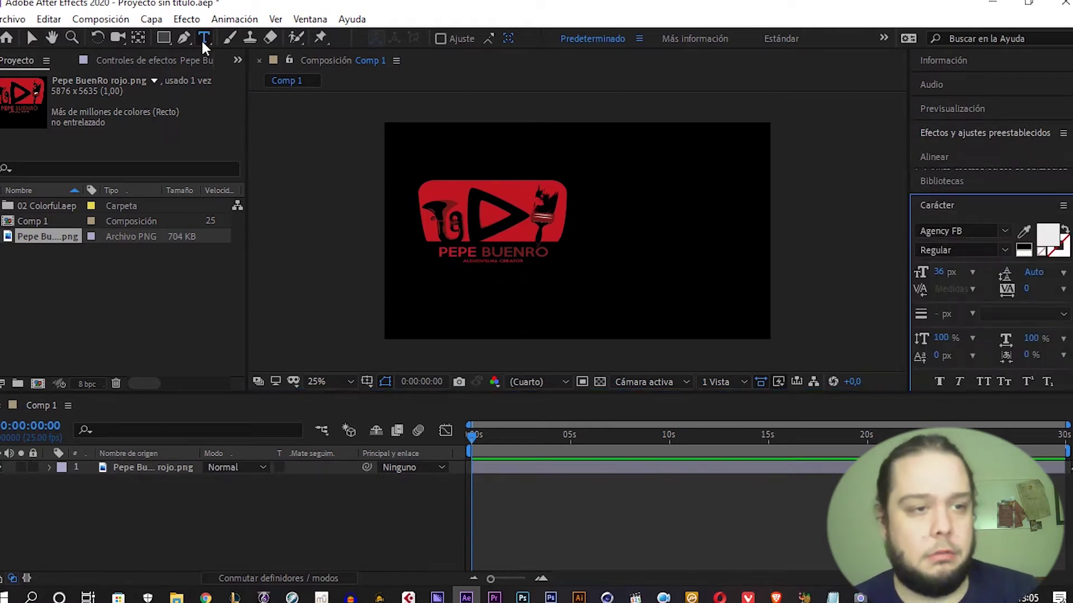
click(574, 251)
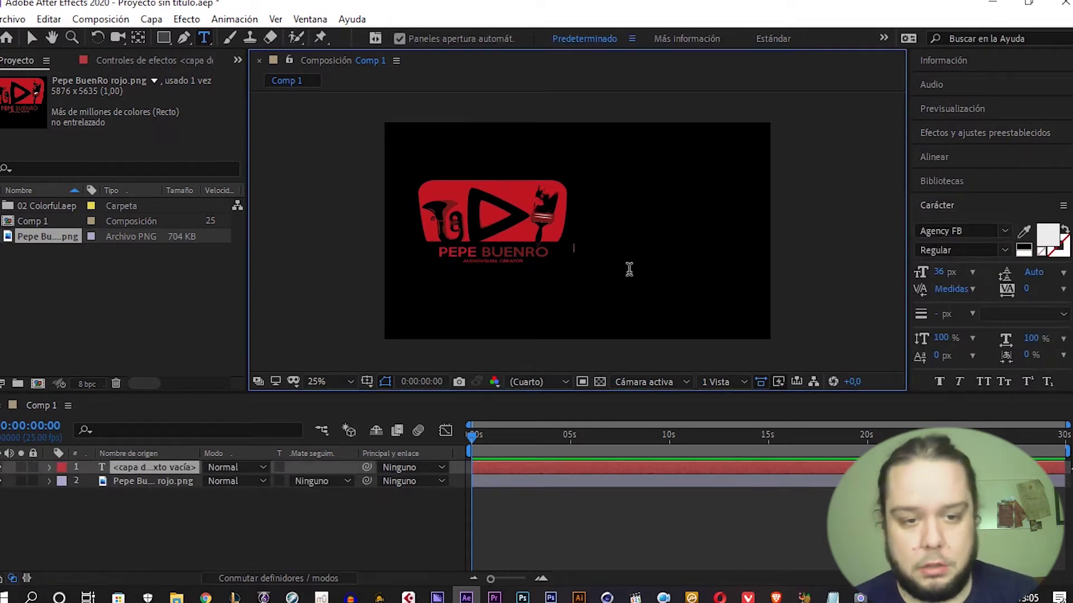
text(Pepe BuenRo)
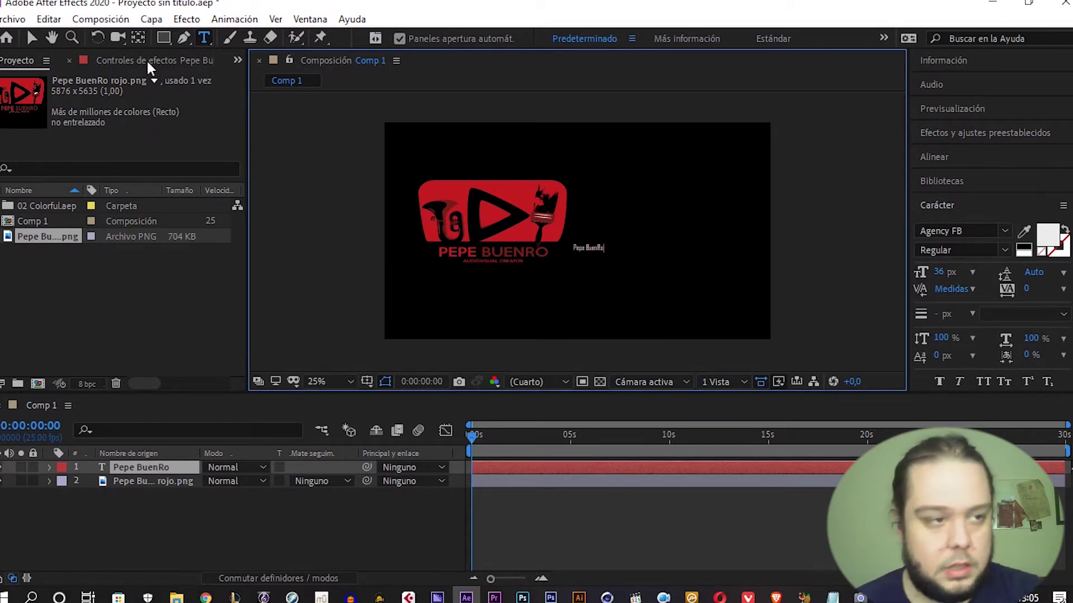
click(32, 38)
click(609, 242)
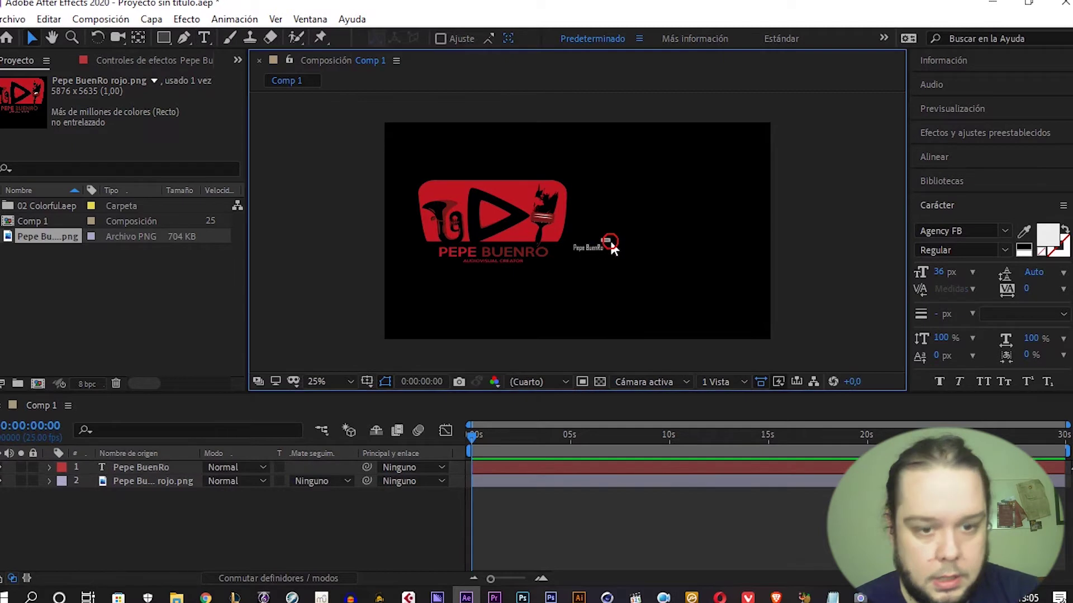
click(602, 254)
mouse_move(604, 240)
mouse_down()
mouse_move(734, 230)
mouse_move(749, 213)
mouse_up()
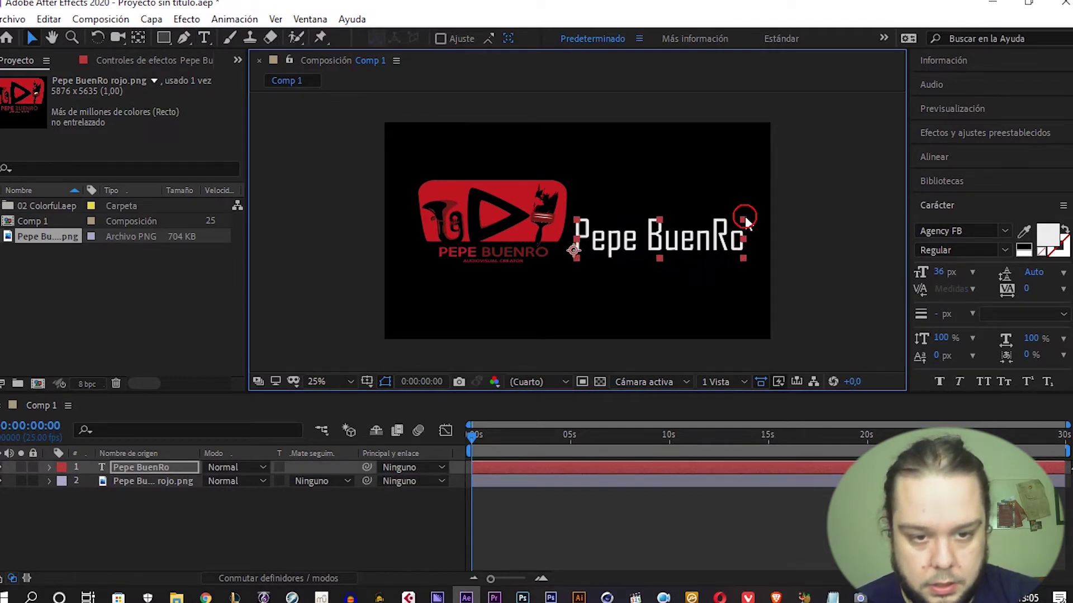
click(668, 357)
drag(638, 246, 639, 242)
click(220, 562)
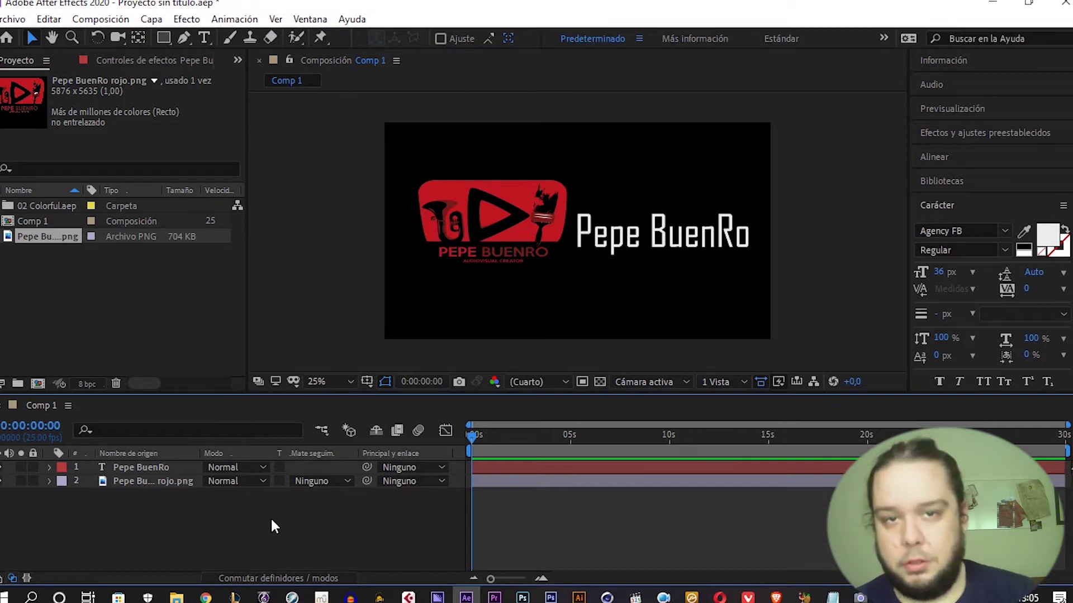
Add Glitch_Overlay_Colorful_43 from the 02 Colorful folder to Comp 1, preview it, then delete it.
click(2, 206)
scroll(154, 334, down, 5)
scroll(154, 334, down, 3)
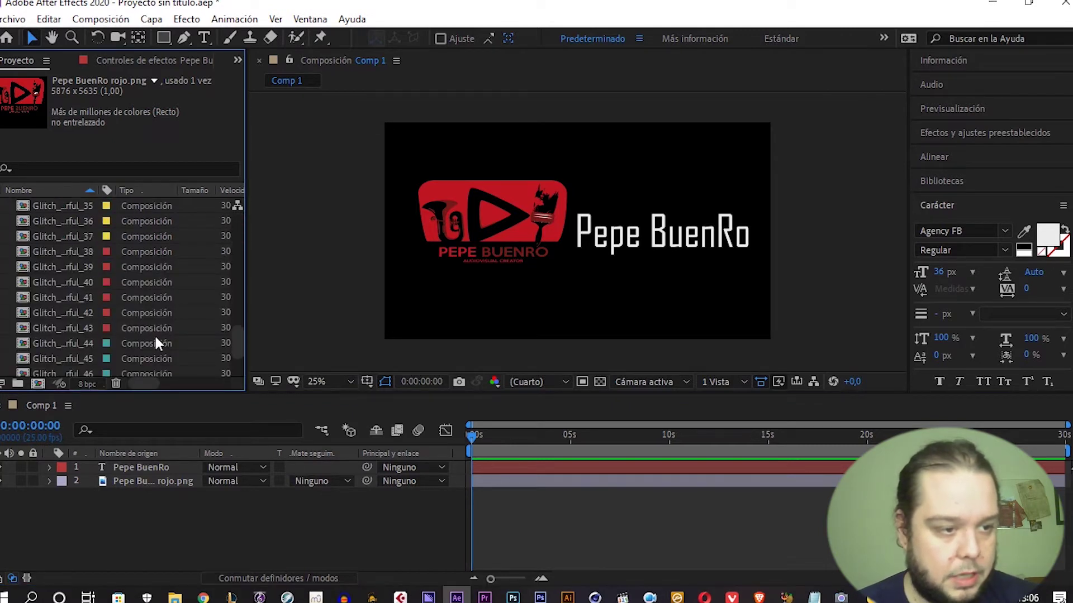
scroll(154, 311, down, 1)
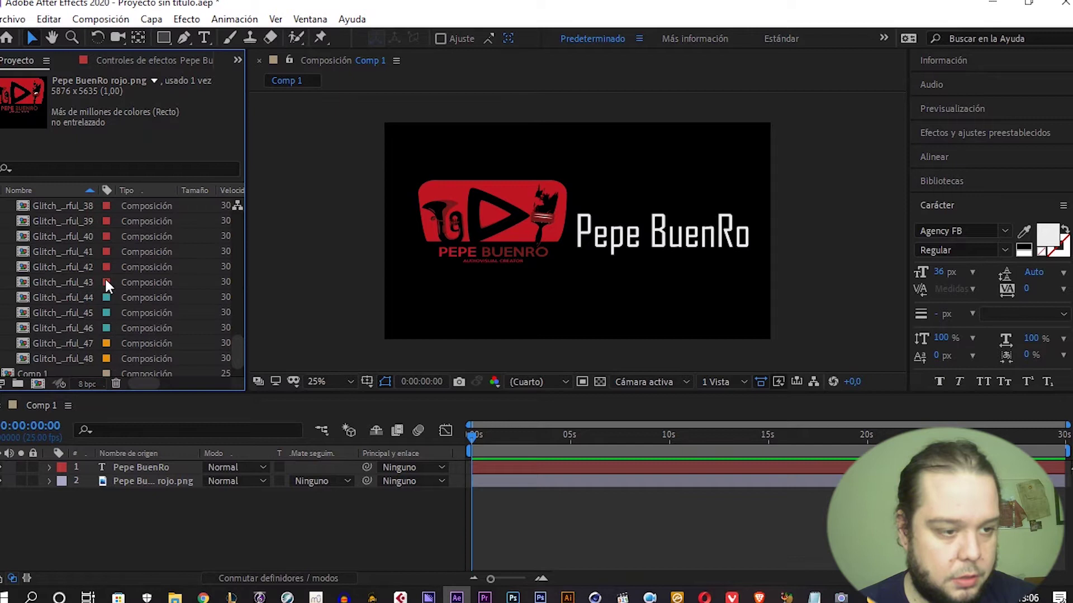
drag(79, 282, 130, 501)
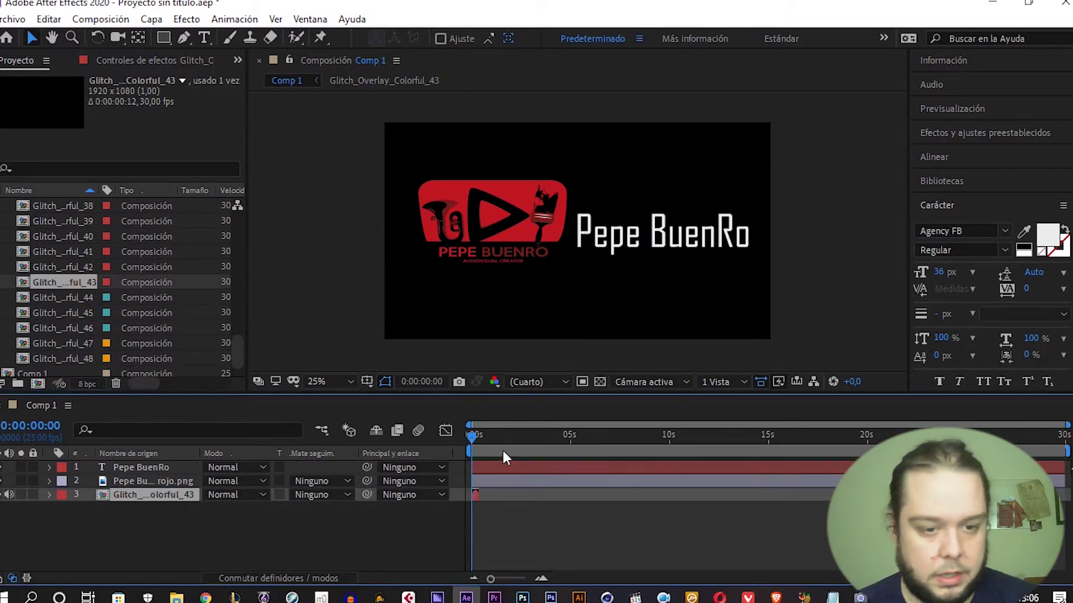
key(space)
key(space)
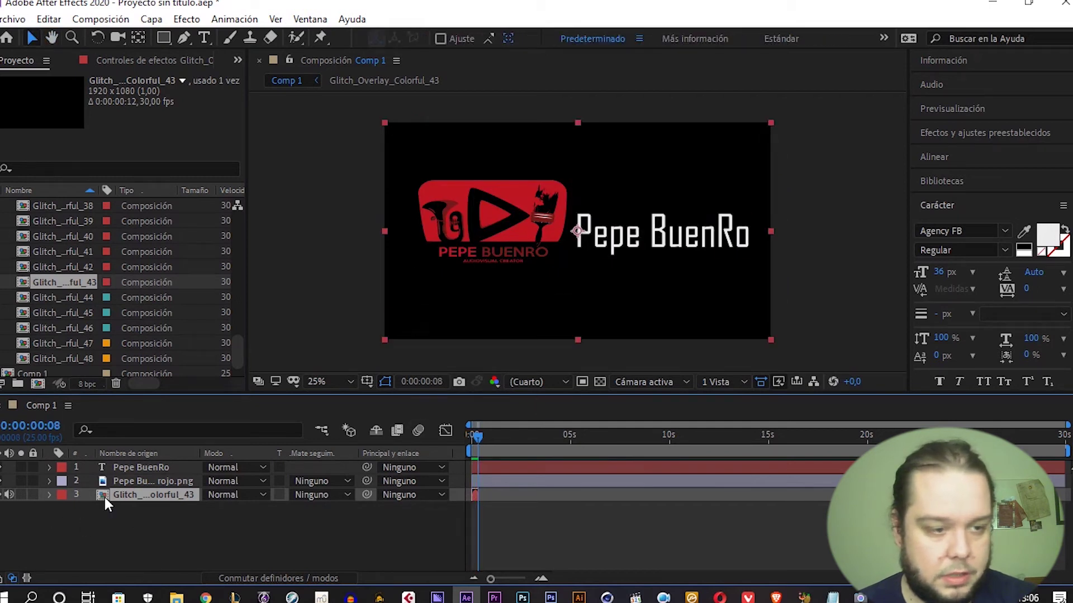
key(Delete)
Try Glitch_Overlay_Colorful_44 in Comp 1, preview it from the start, then delete it.
drag(133, 297, 123, 495)
click(475, 436)
mouse_move(476, 436)
mouse_down()
mouse_move(463, 431)
mouse_move(474, 438)
mouse_up()
key(space)
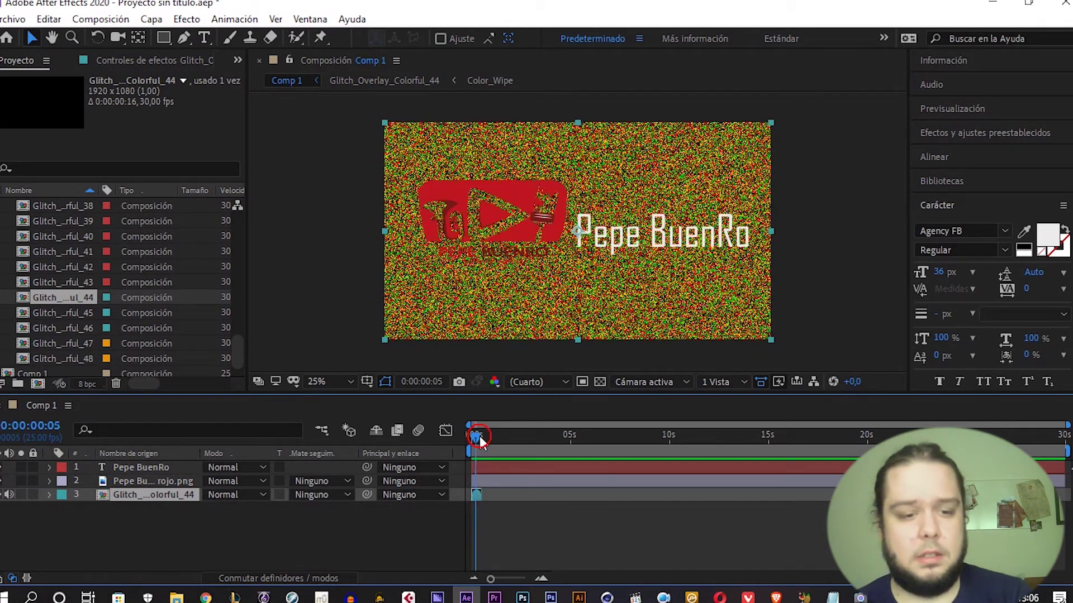
key(Delete)
Add Glitch_Overlay_Colorful_45 as Comp 1's bottom layer and inspect it at frame 4.
mouse_move(84, 314)
mouse_down()
mouse_move(87, 412)
mouse_move(115, 499)
mouse_up()
drag(478, 444, 469, 433)
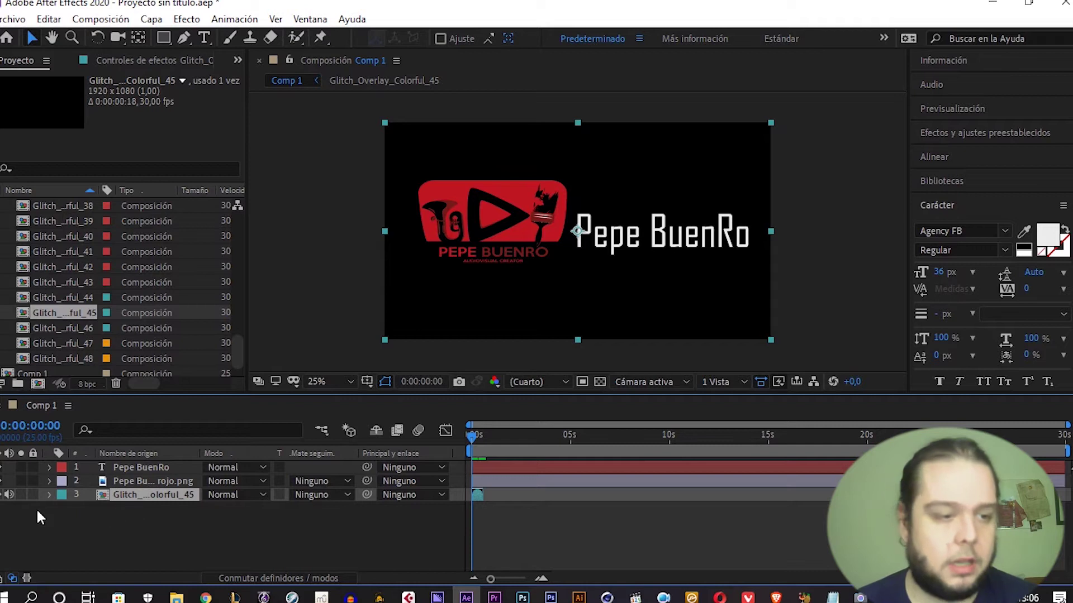
click(66, 521)
Add a new adjustment layer, Capa de ajuste 1, above all layers in Comp 1.
right_click(130, 523)
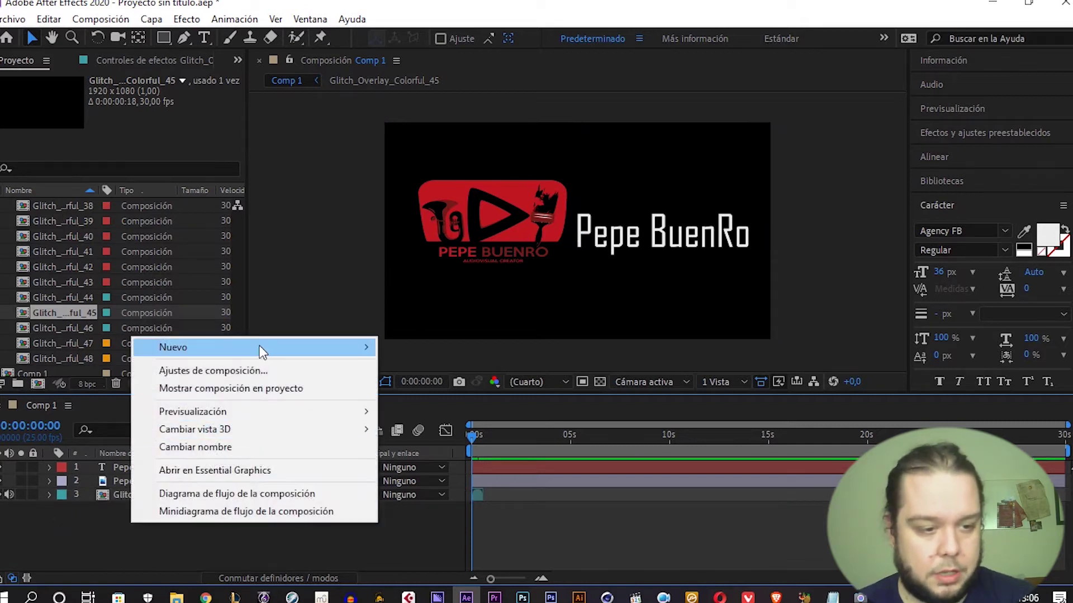
mouse_move(258, 349)
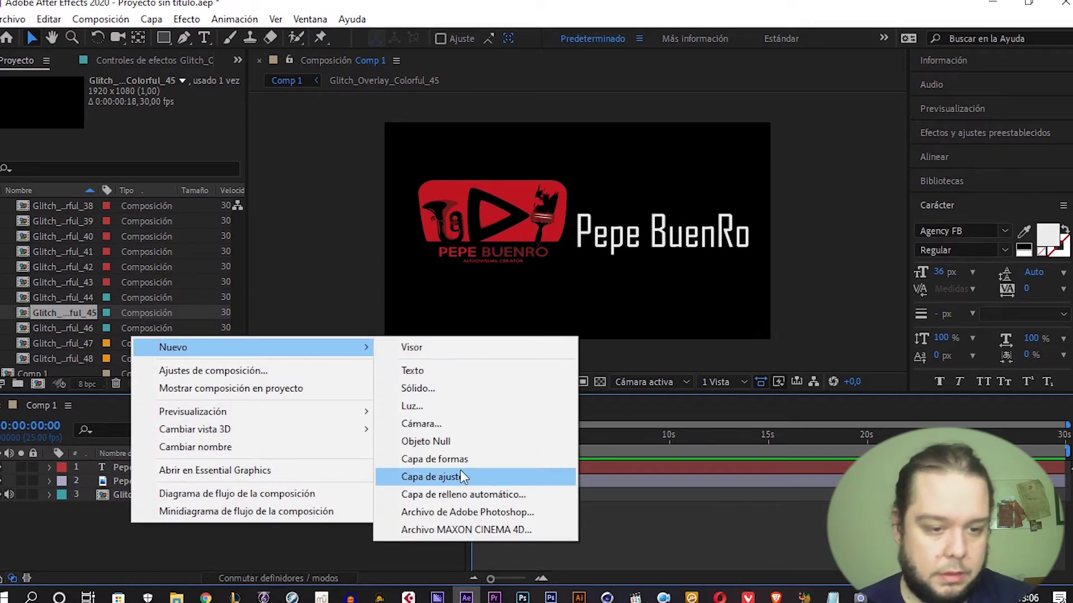
click(447, 477)
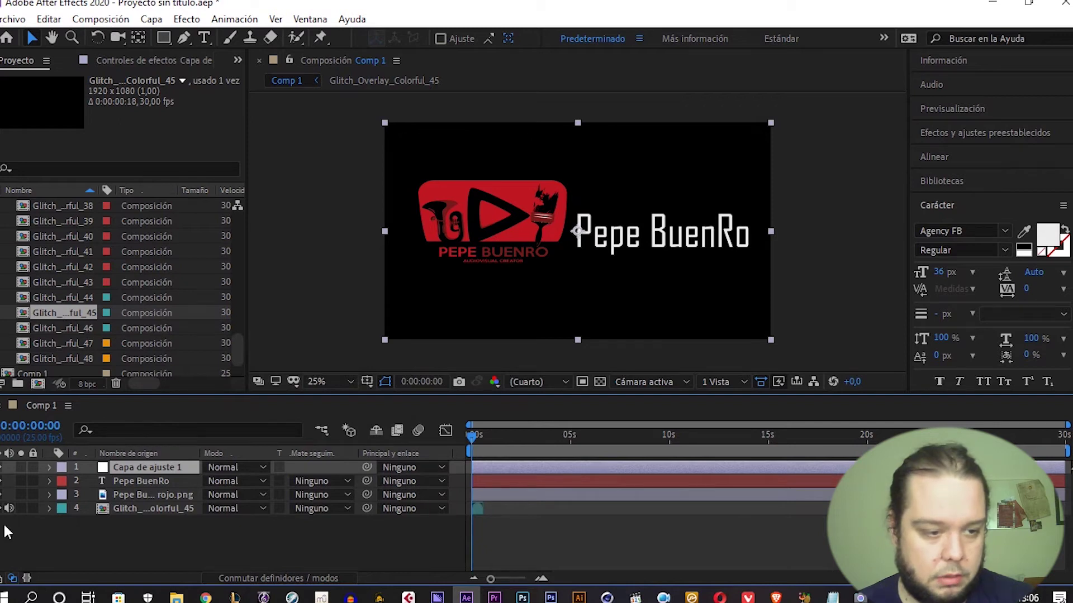
click(1001, 136)
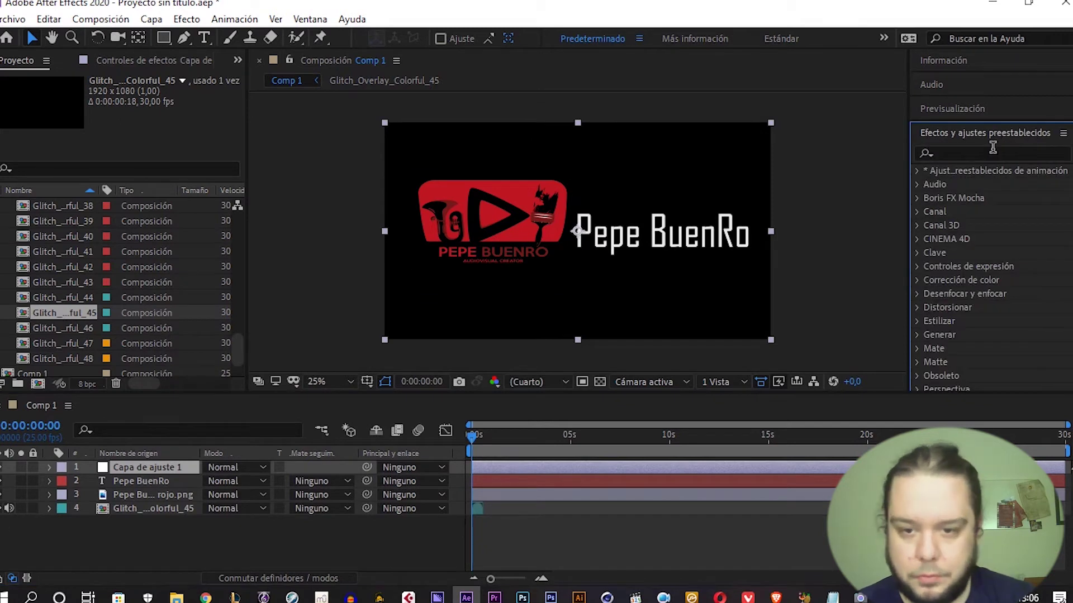
Apply Mapa de desplazamiento to Capa de ajuste 1 with Glitch_Overlay_Colorful_45 as the map layer.
click(992, 153)
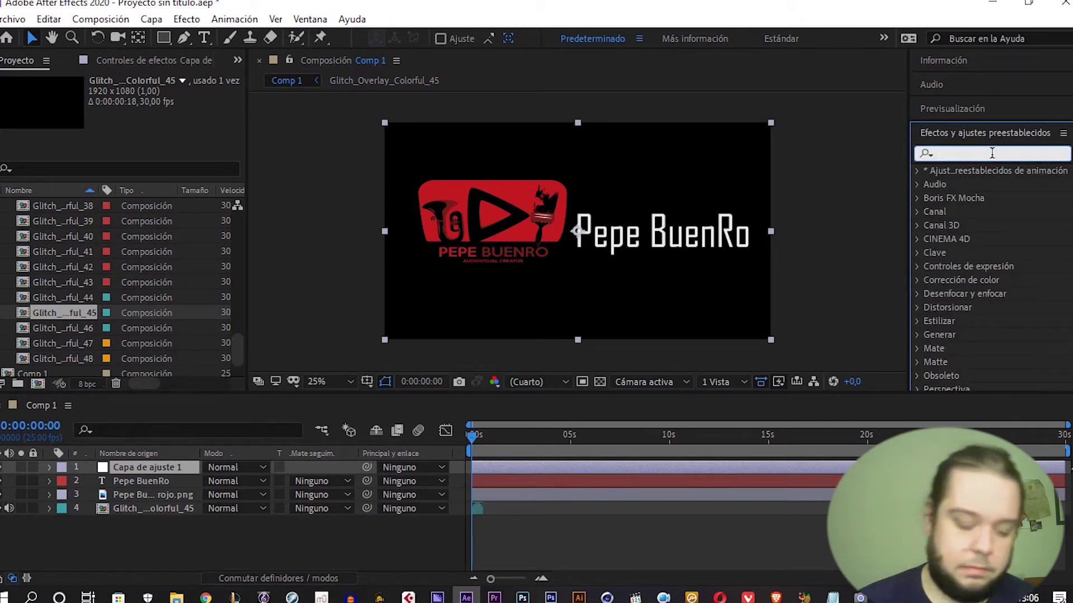
text(mapa)
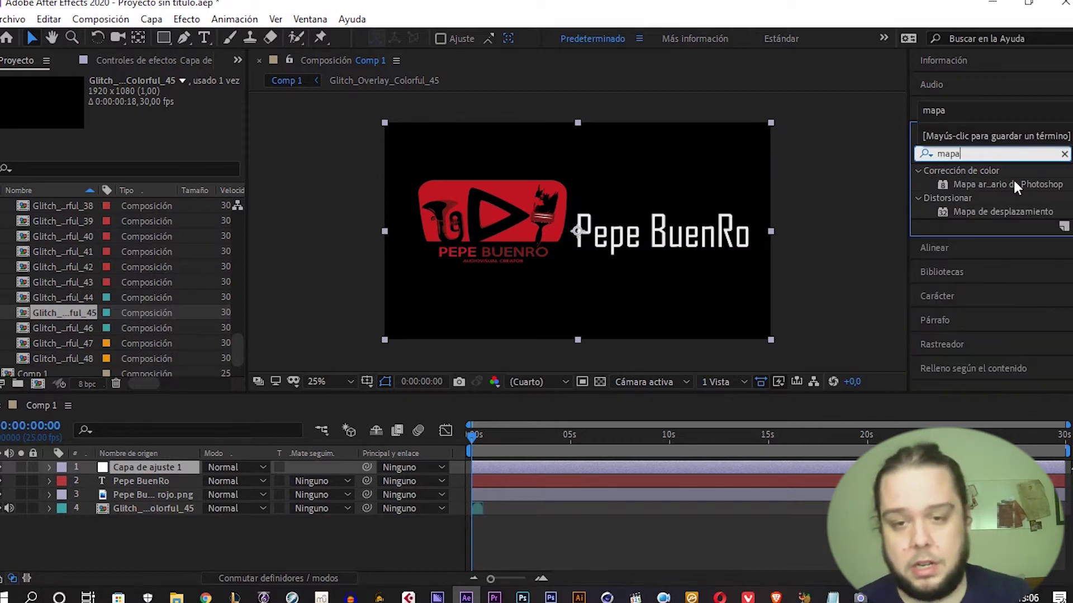
mouse_move(1018, 212)
mouse_down()
mouse_move(303, 402)
mouse_move(179, 467)
mouse_up()
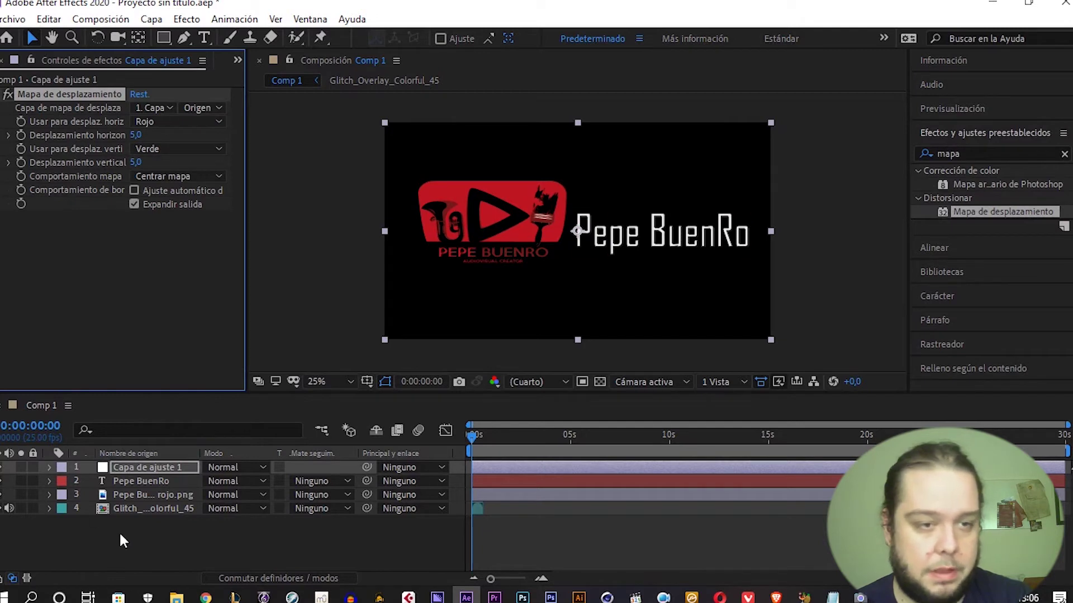
click(1, 517)
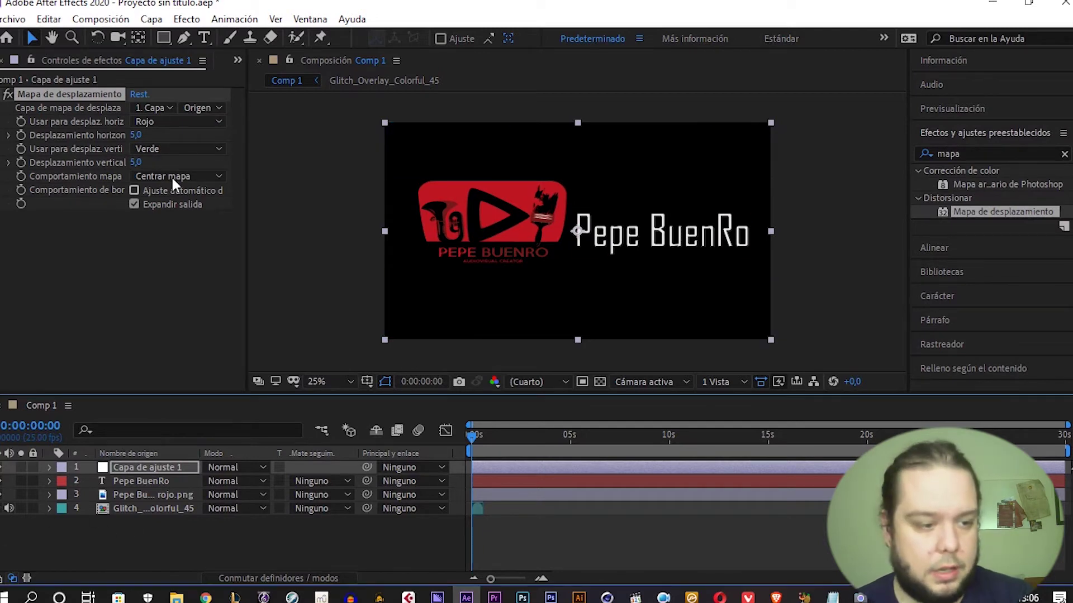
click(159, 107)
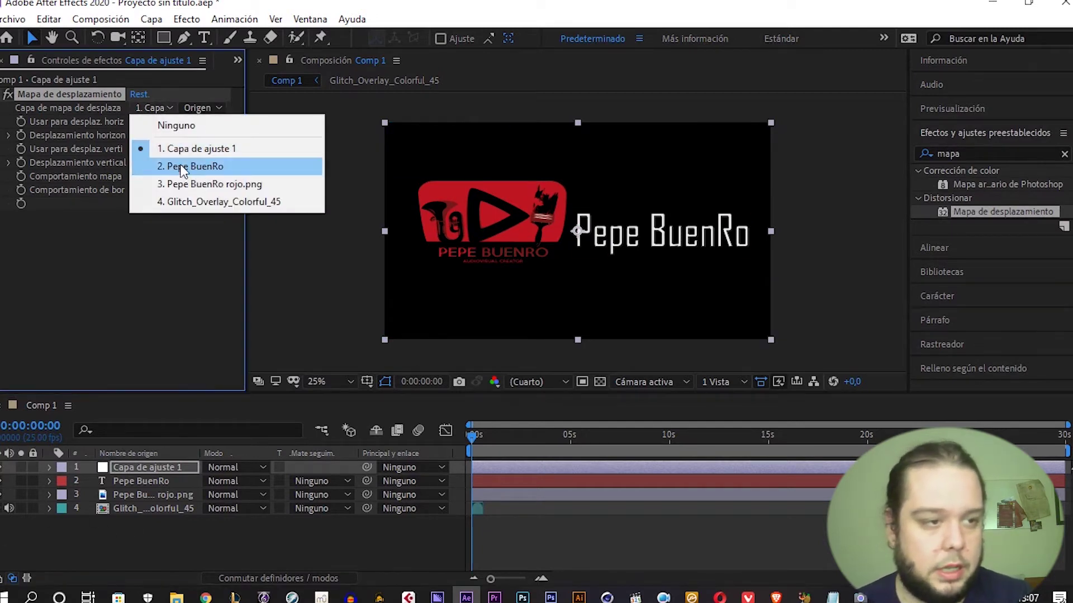
click(179, 201)
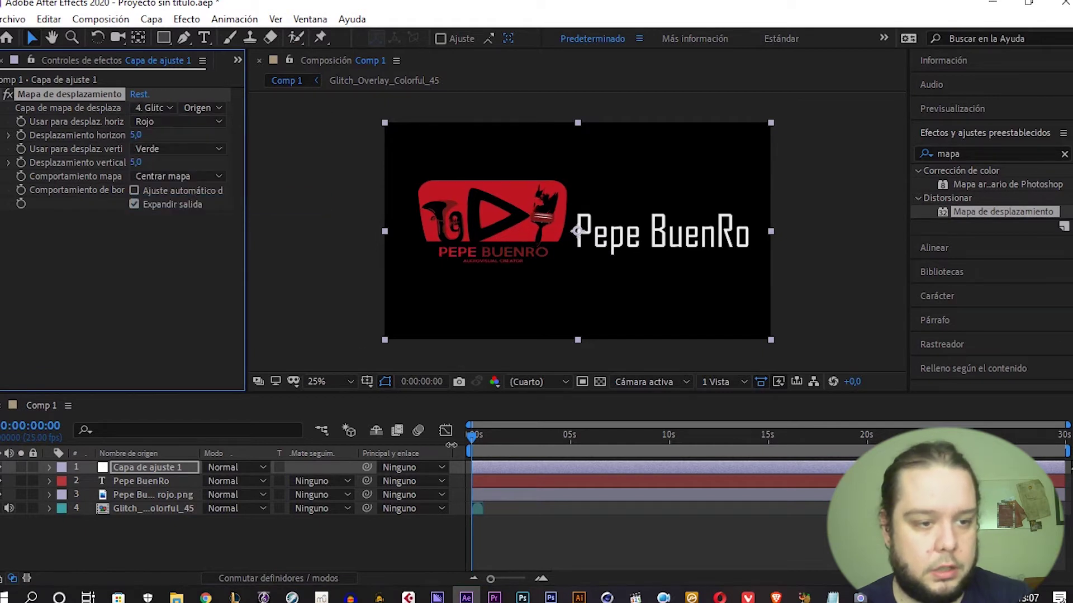
Preview the glitch distortion from the start, zooming in briefly to inspect it.
key(h)
key(space)
key(space)
key(period)
mouse_move(494, 439)
mouse_down()
mouse_move(453, 447)
mouse_move(477, 450)
mouse_move(469, 447)
mouse_up()
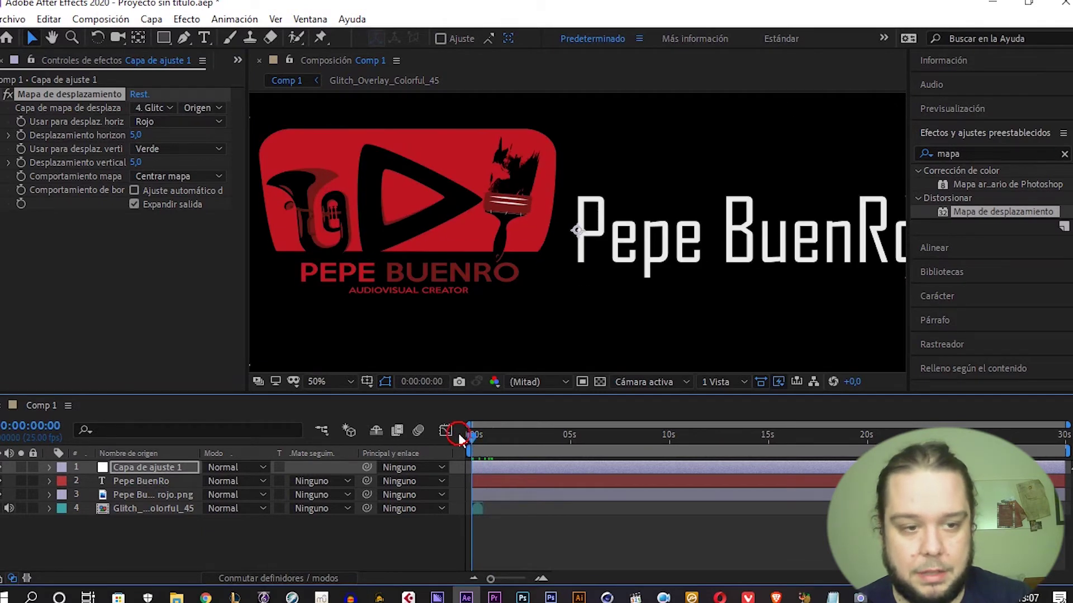
key(comma)
key(space)
key(space)
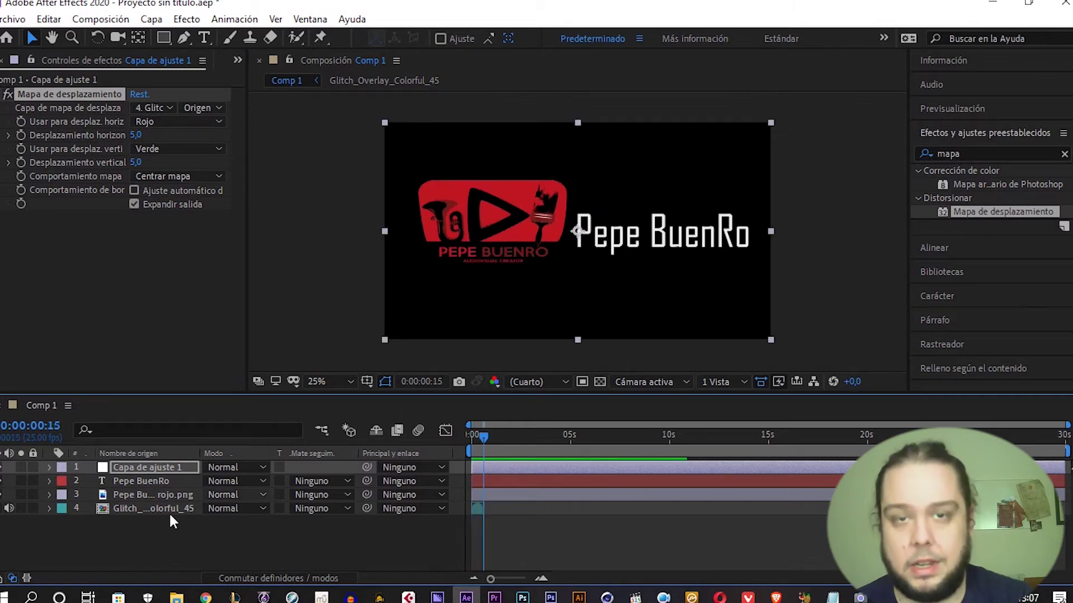
Replace the Glitch_Overlay_Colorful_45 layer with Glitch_Overlay_Colorful_47 at the bottom of Comp 1.
click(139, 509)
key(Delete)
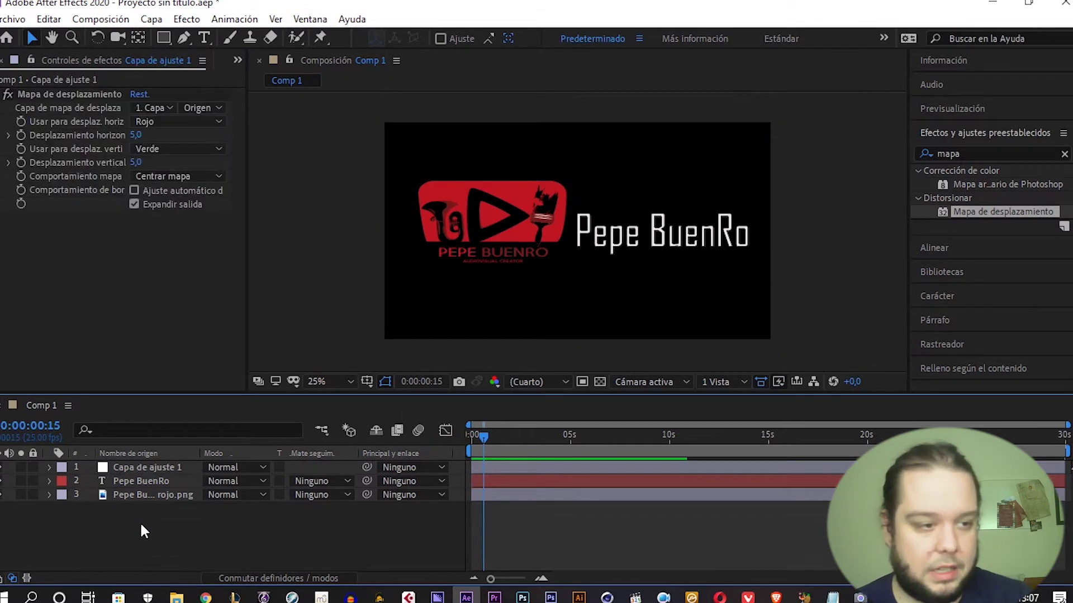
key(ctrl+0)
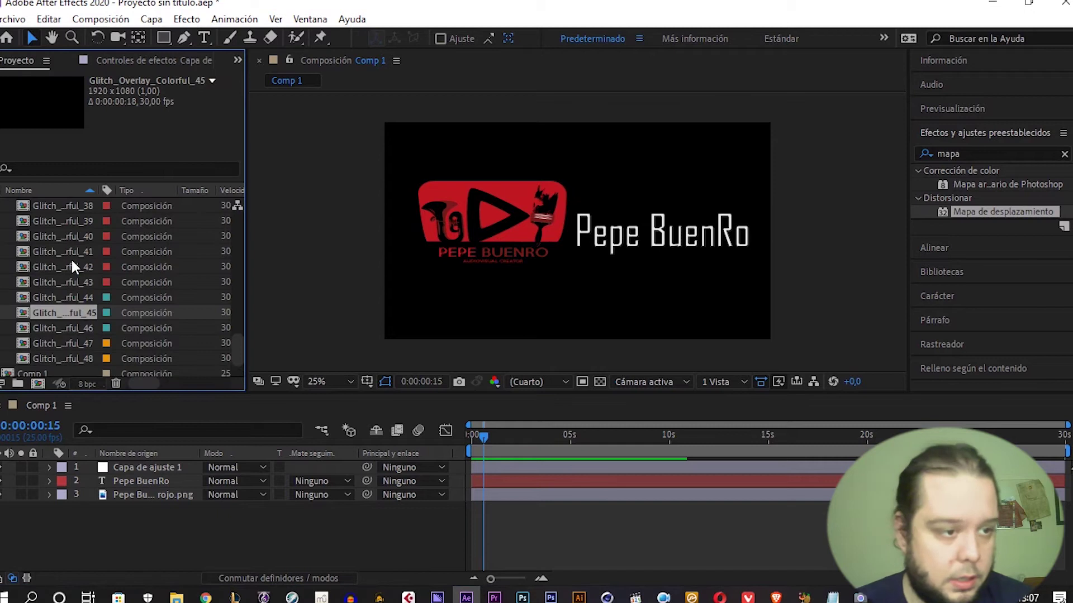
click(71, 267)
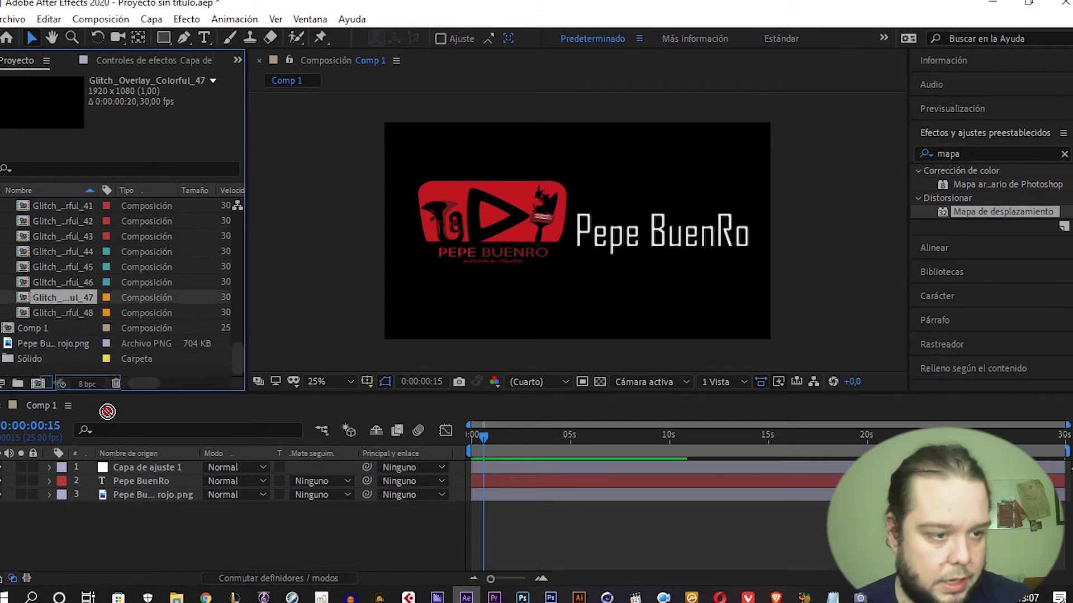
drag(75, 296, 125, 509)
drag(479, 439, 471, 439)
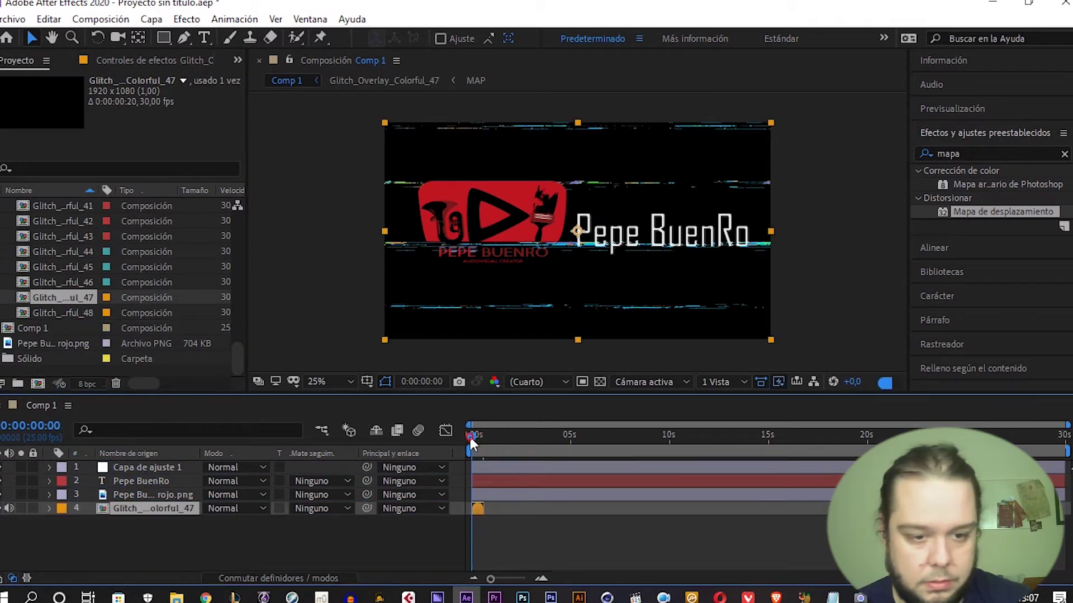
Set Capa de ajuste 1's displacement map layer to Glitch_Overlay_Colorful_47.
click(179, 466)
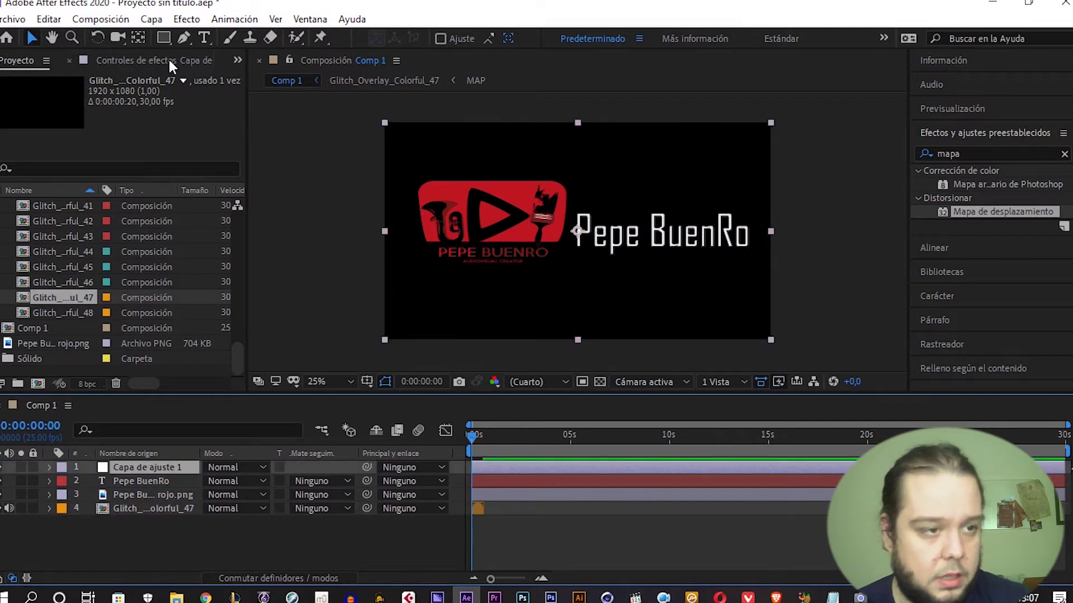
click(168, 58)
click(146, 102)
click(168, 202)
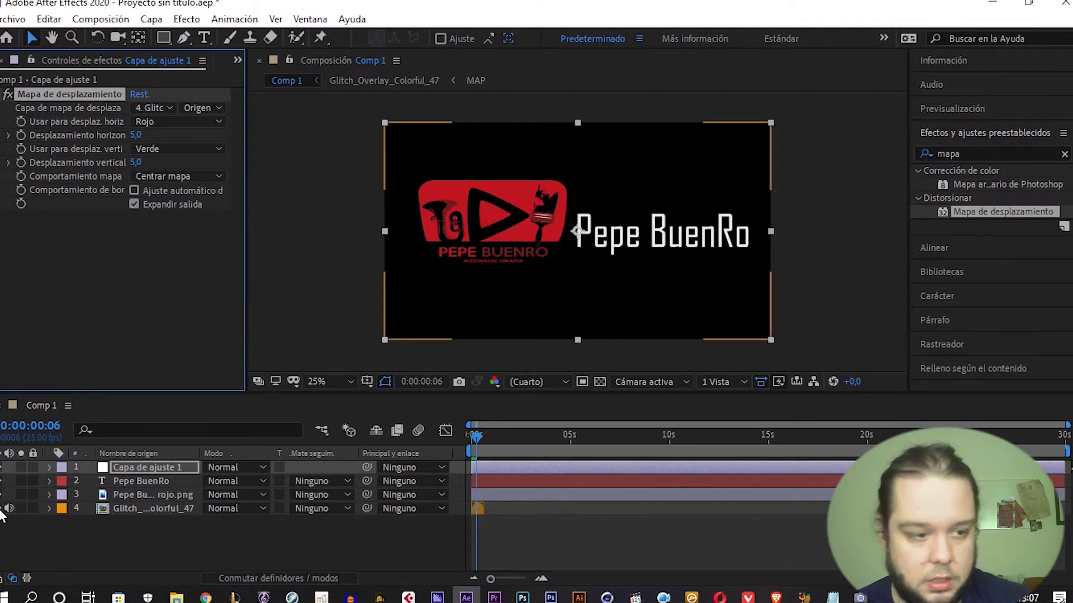
Preview the Glitch_Overlay_Colorful_47 glitch from the start of the composition, twice.
click(525, 544)
drag(485, 437, 457, 438)
key(space)
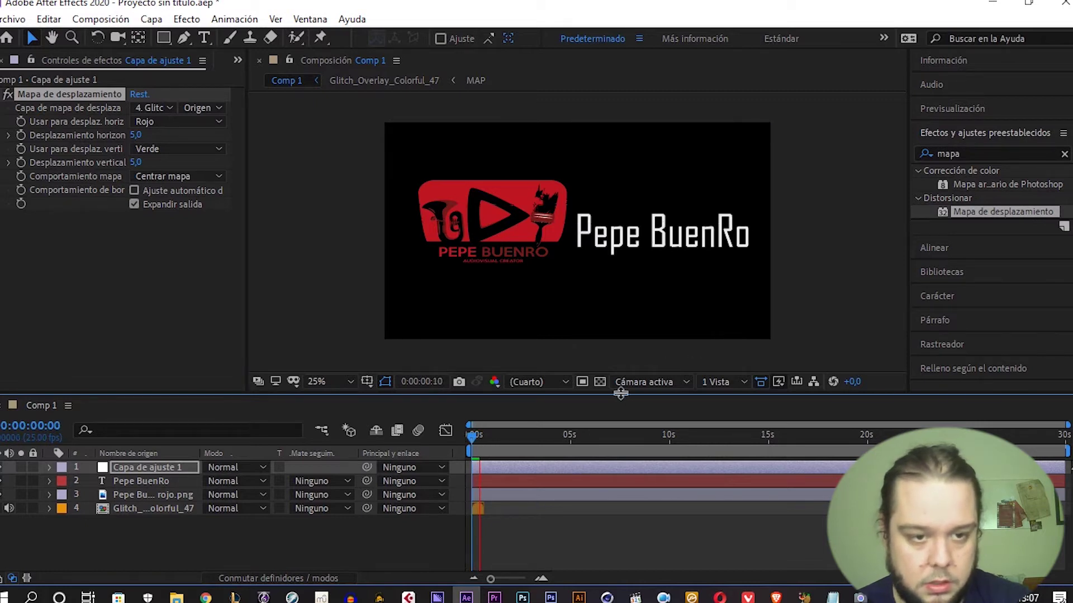
drag(487, 440, 438, 445)
key(space)
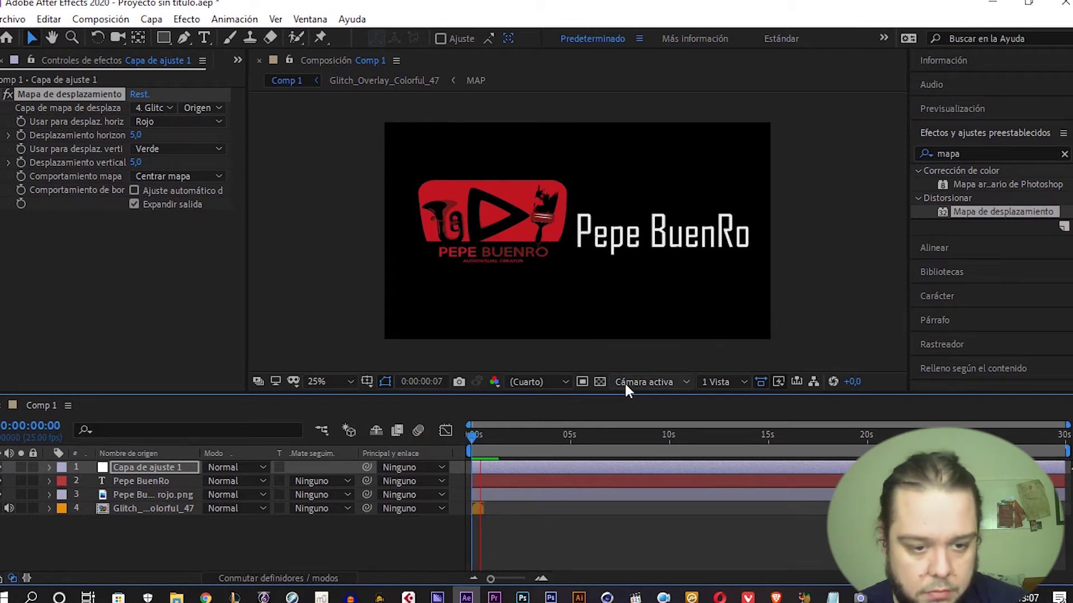
click(123, 515)
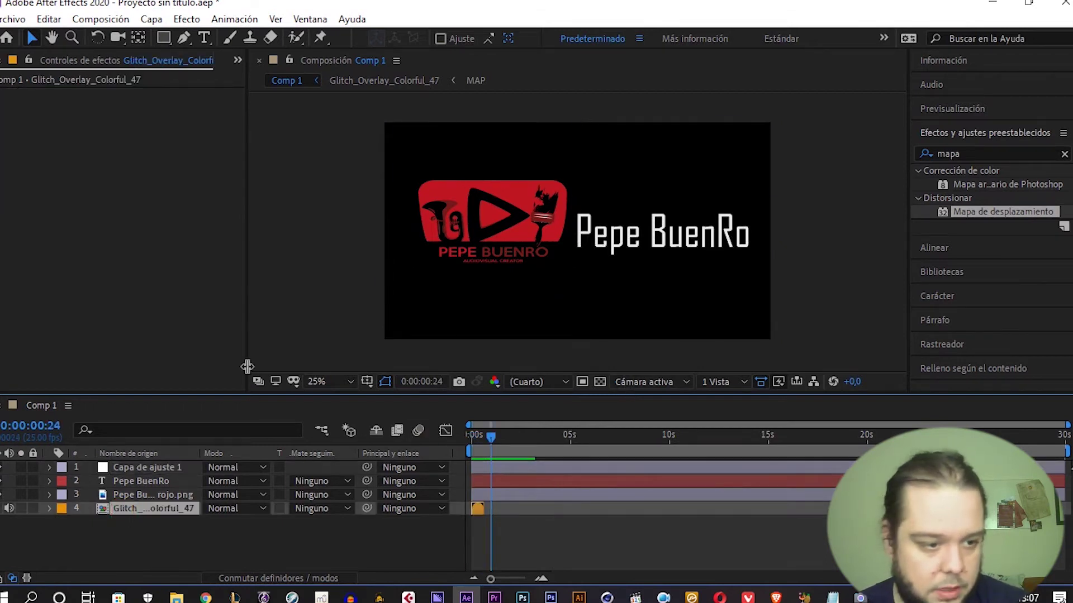
Swap Glitch_Overlay_Colorful_47 back out for Glitch_Overlay_Colorful_45 and preview it.
key(Delete)
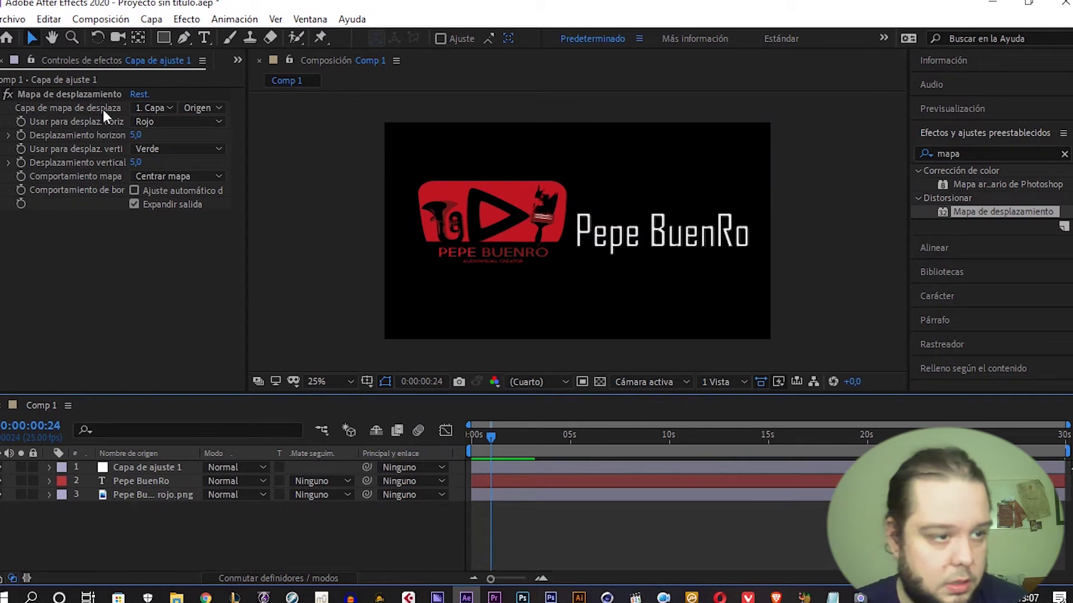
key(ctrl+0)
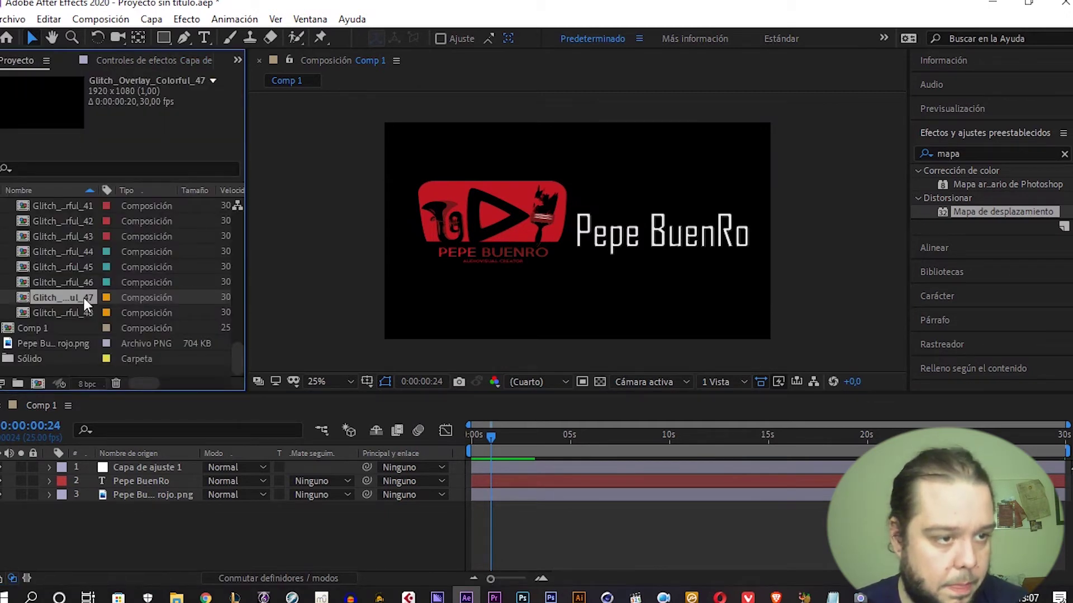
drag(79, 268, 123, 506)
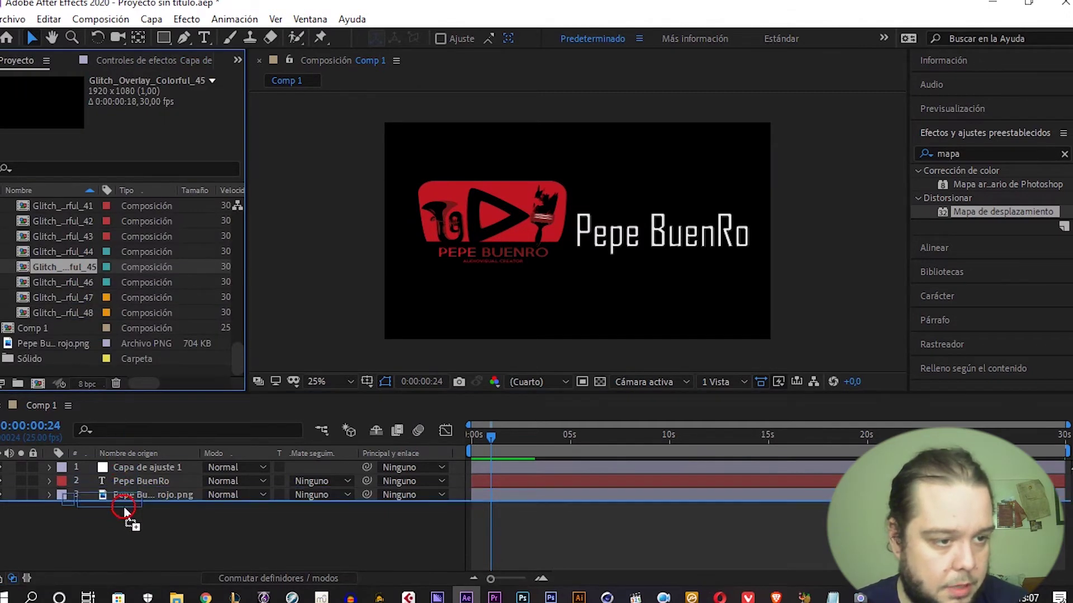
drag(491, 436, 469, 439)
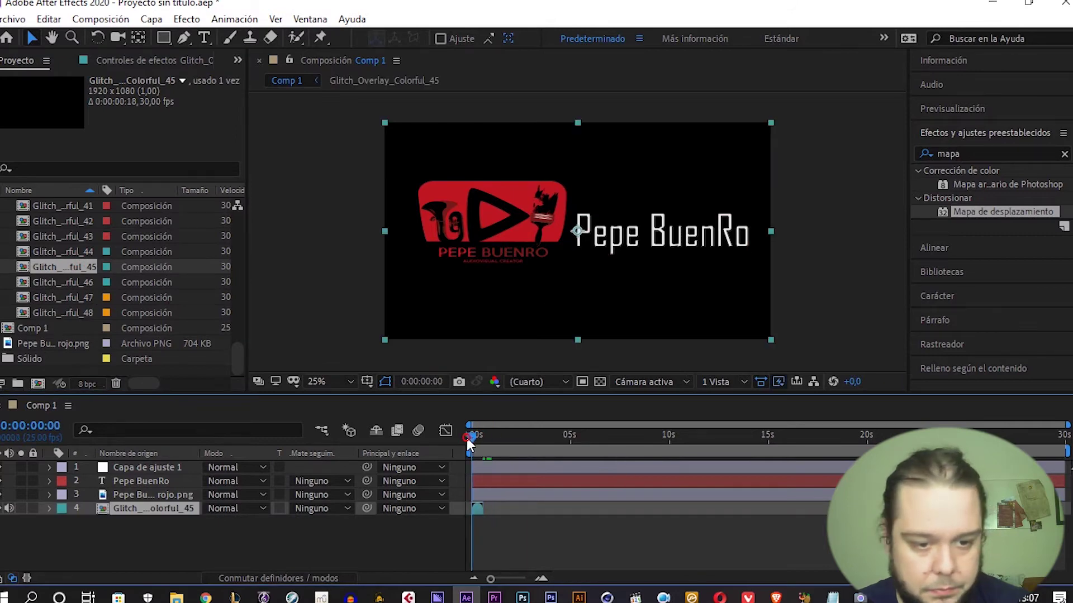
key(space)
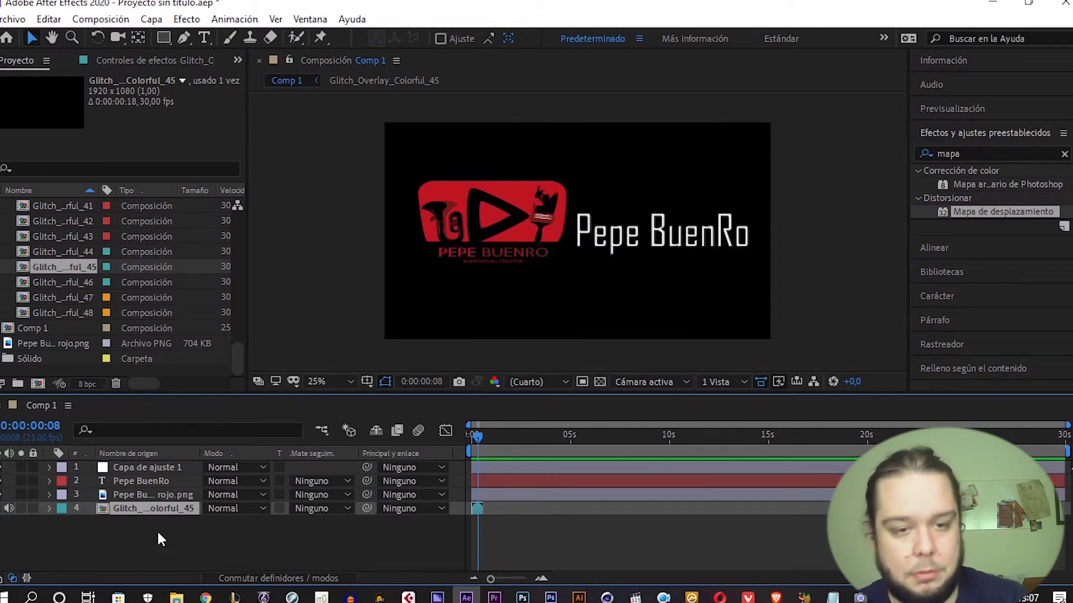
Point Capa de ajuste 1's displacement map back at Glitch_Overlay_Colorful_45.
click(153, 469)
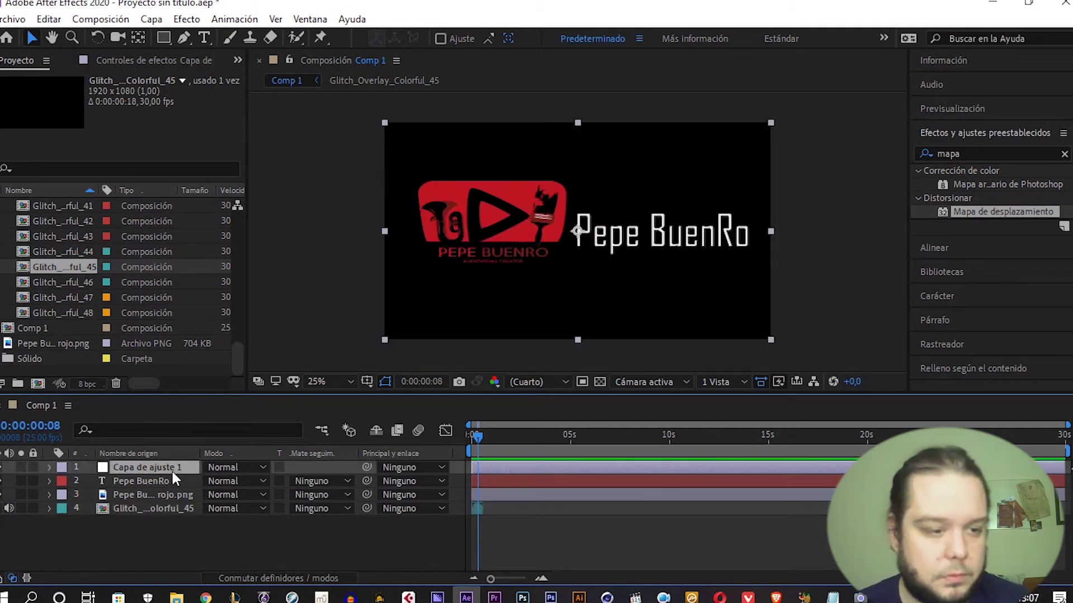
click(172, 62)
click(146, 108)
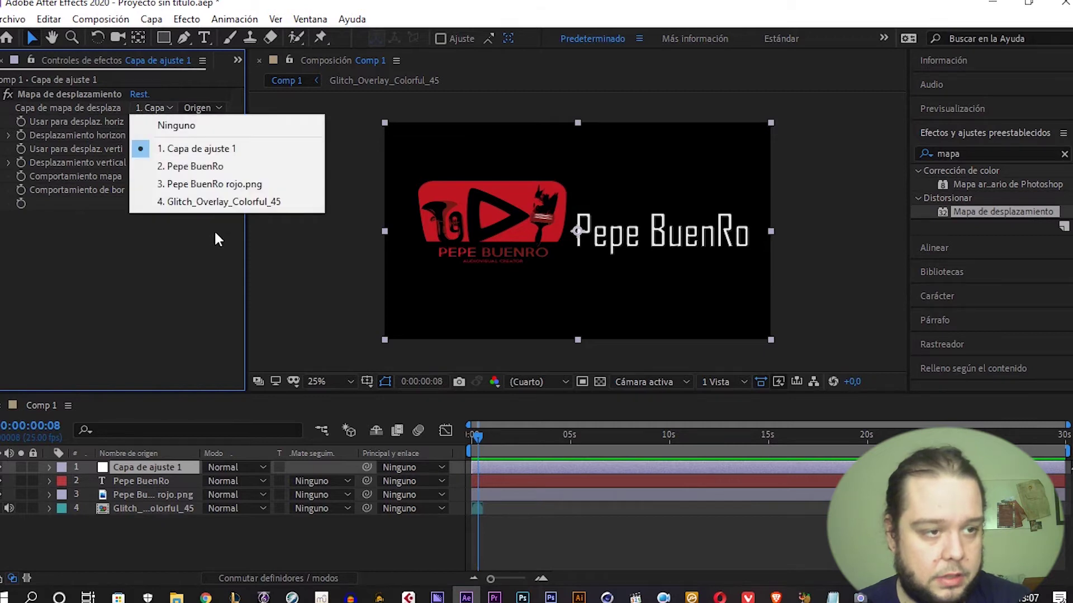
click(212, 203)
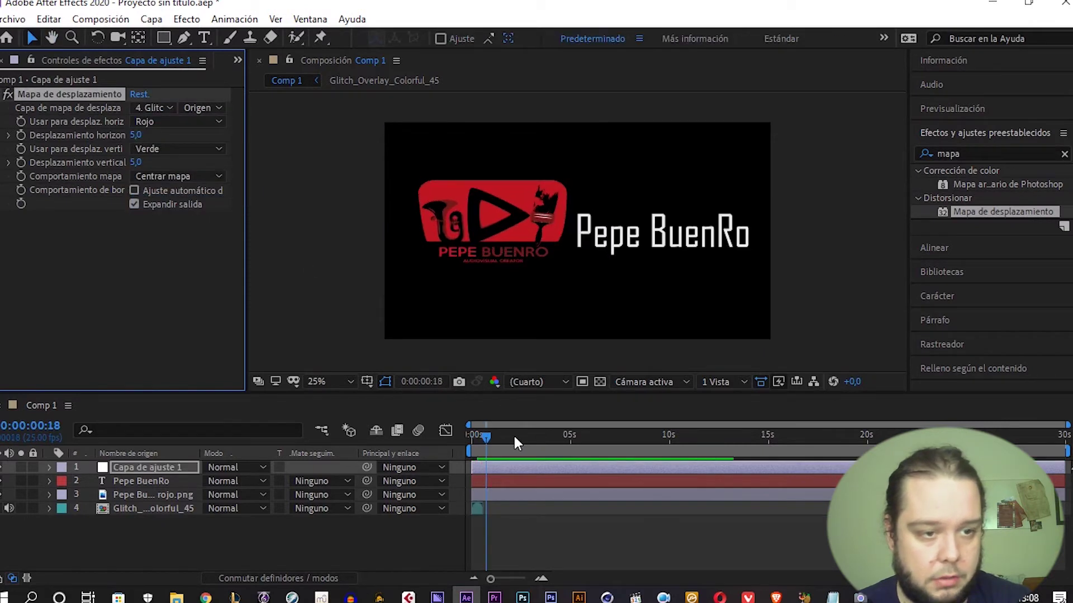
Raise the displacement map to 169,0 horizontal and 76,0 vertical for a stronger glitch.
click(480, 437)
drag(481, 437, 479, 437)
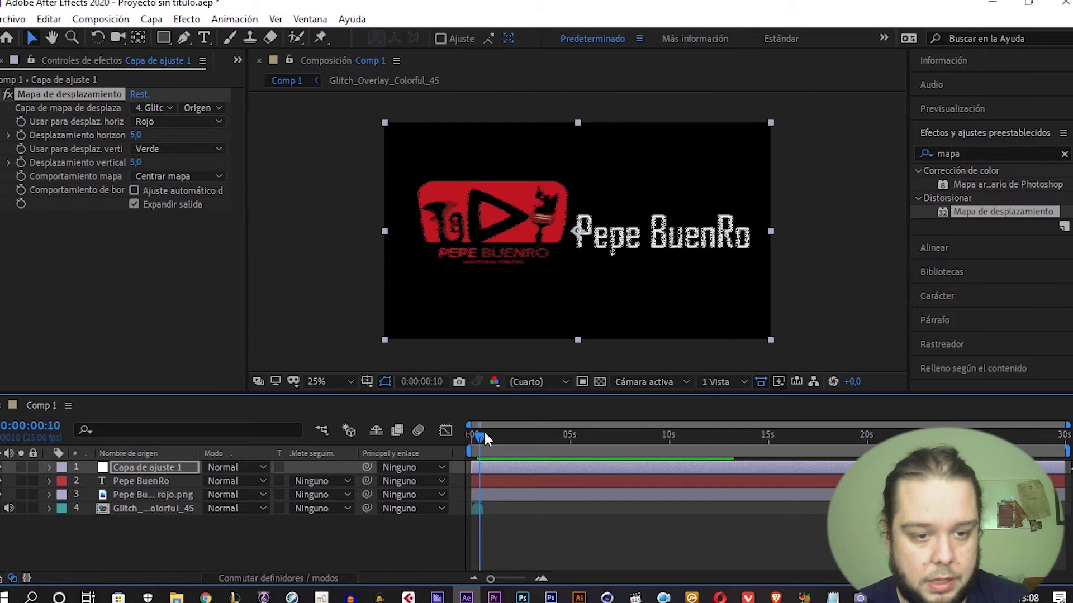
click(136, 134)
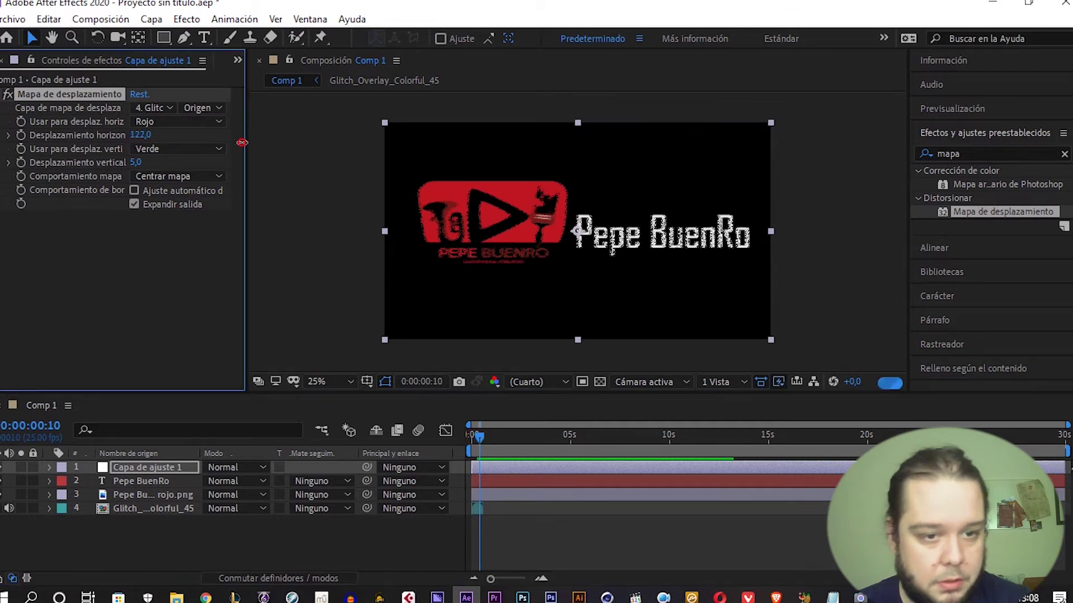
drag(135, 135, 278, 141)
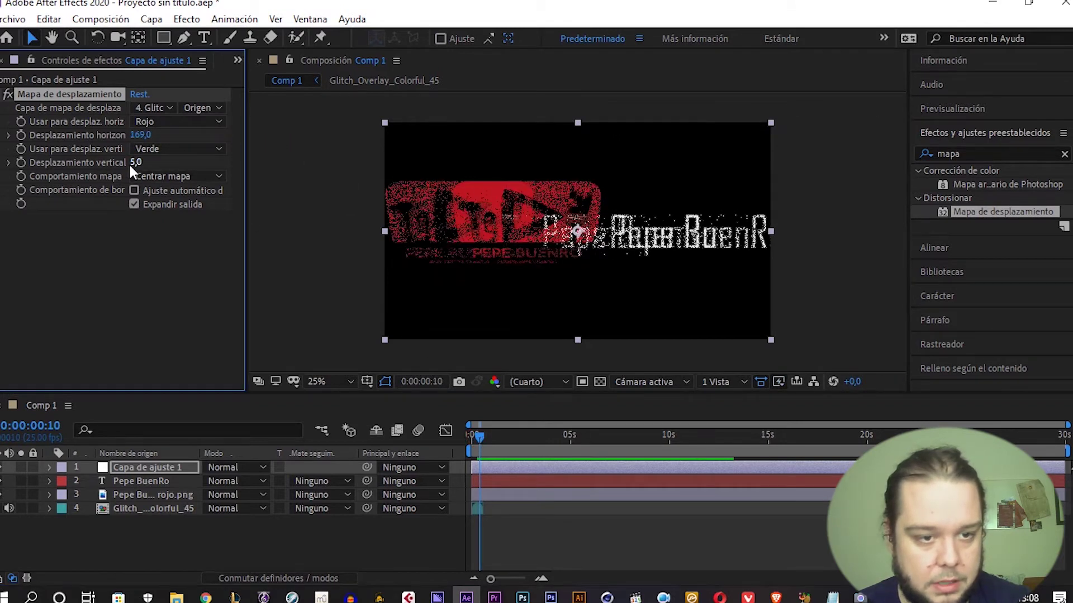
mouse_move(134, 162)
mouse_down()
mouse_move(283, 168)
mouse_move(190, 204)
mouse_move(262, 230)
mouse_up()
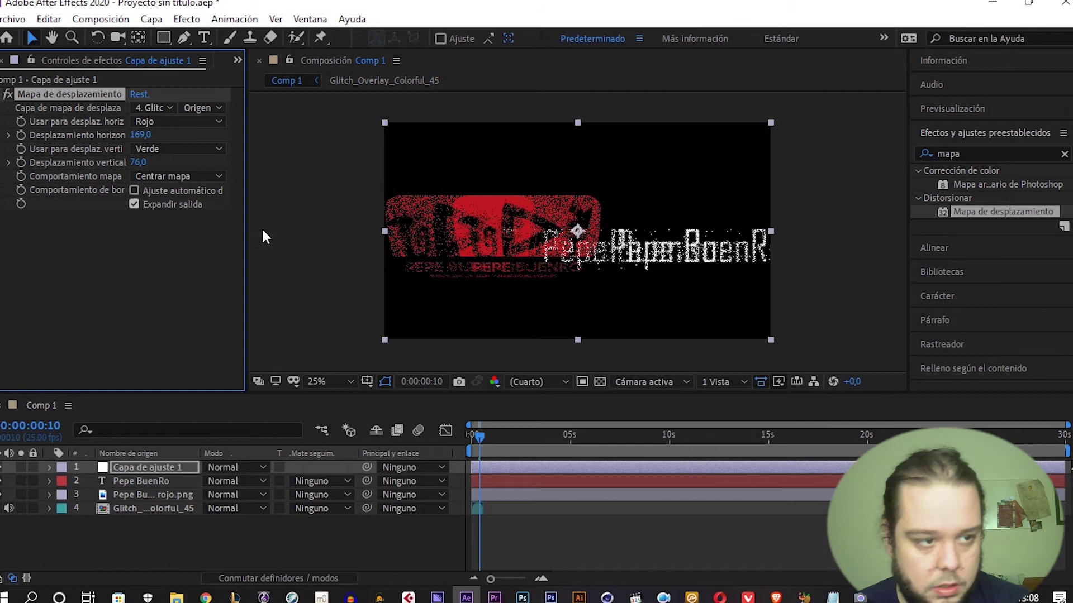
Preview Comp 1 from the start twice to check the glitch on logo and title.
click(477, 434)
key(space)
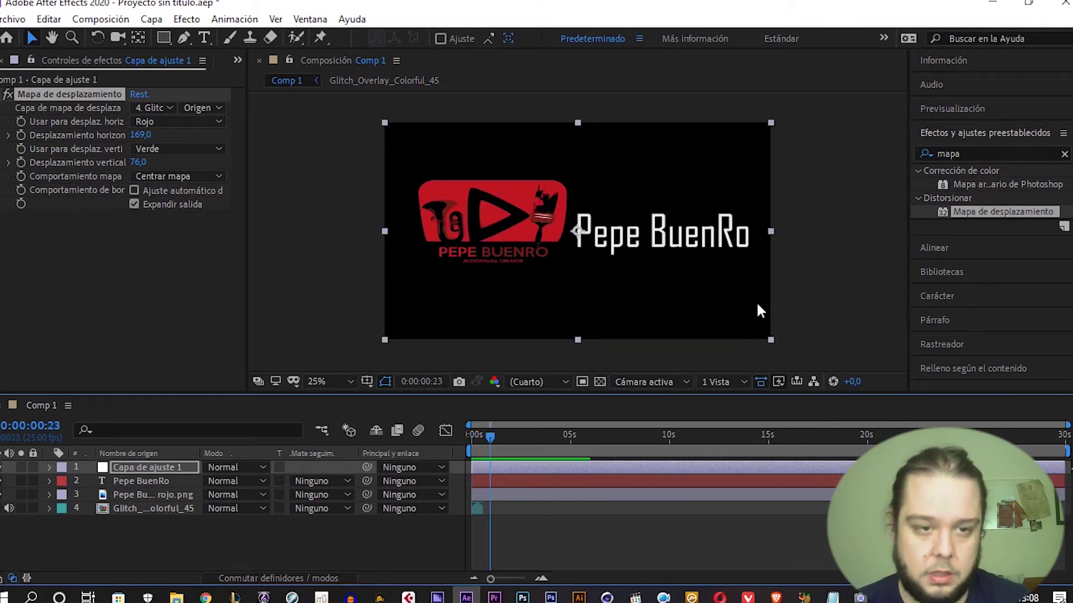
drag(484, 433, 442, 429)
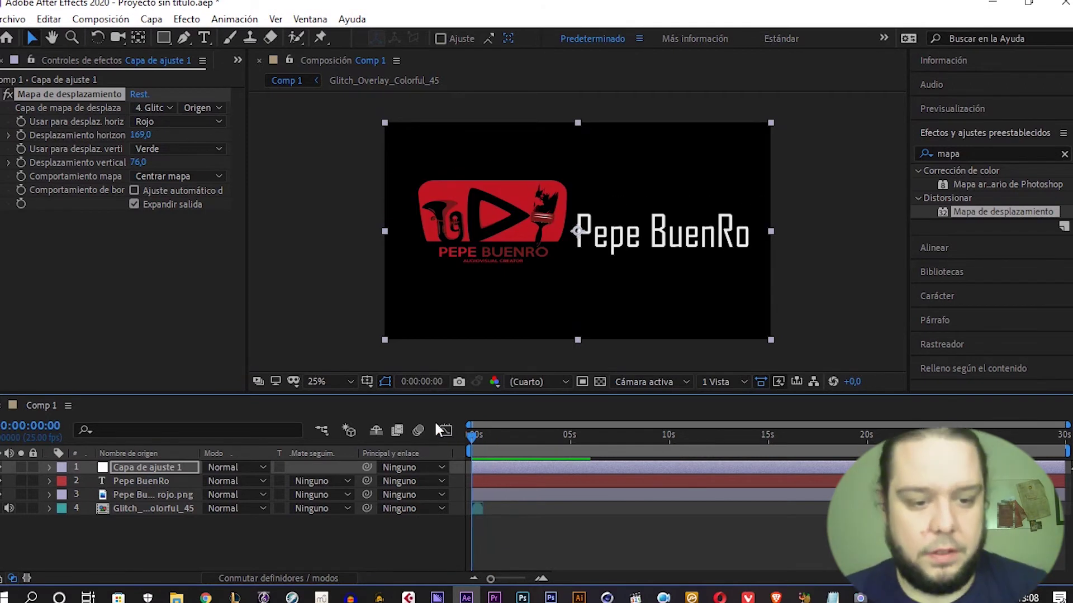
key(space)
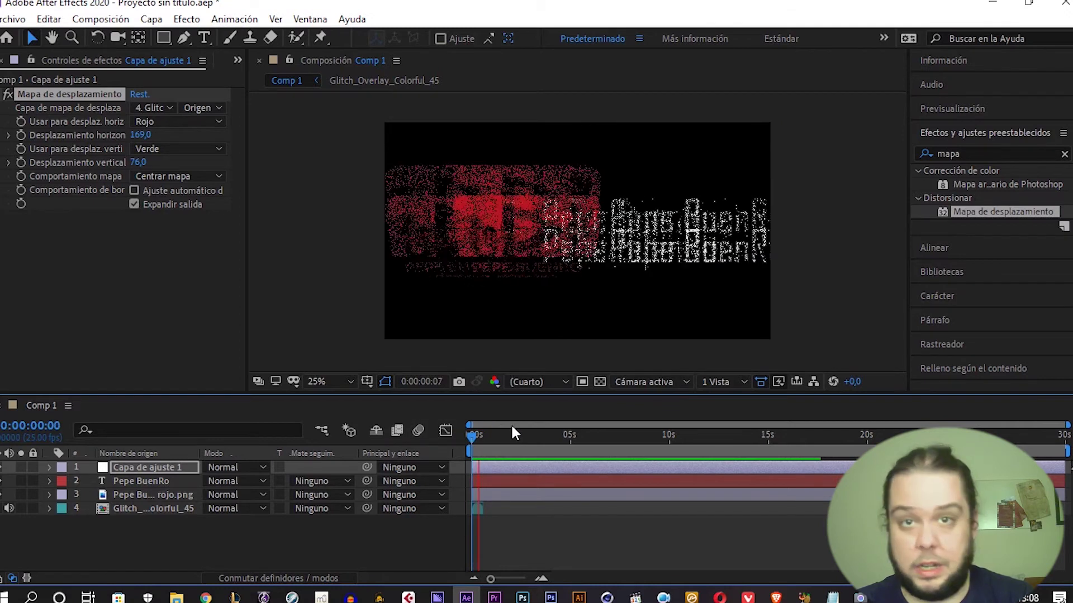
key(space)
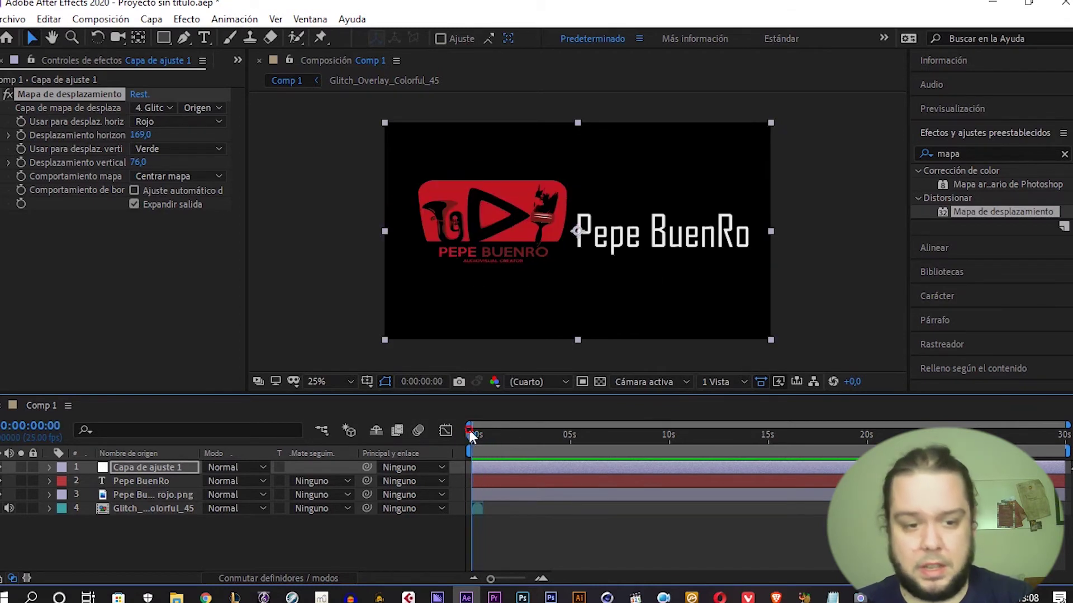
Shift the Glitch_Overlay_Colorful_45 layer so it starts a few frames later.
scroll(482, 475, up, 5)
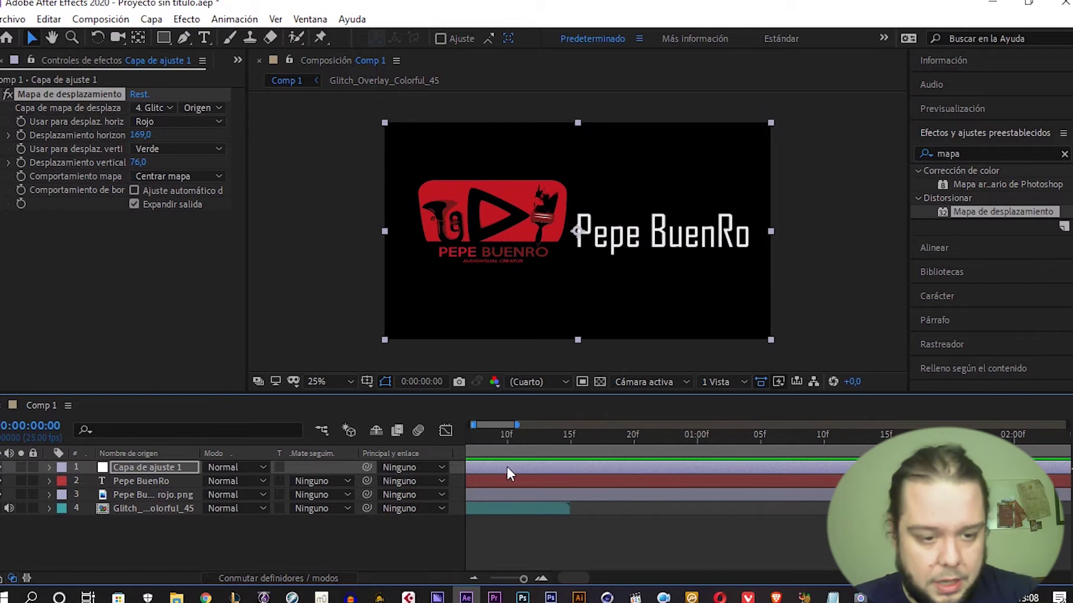
drag(580, 581, 549, 570)
drag(511, 509, 574, 510)
key(minus)
key(minus)
key(minus)
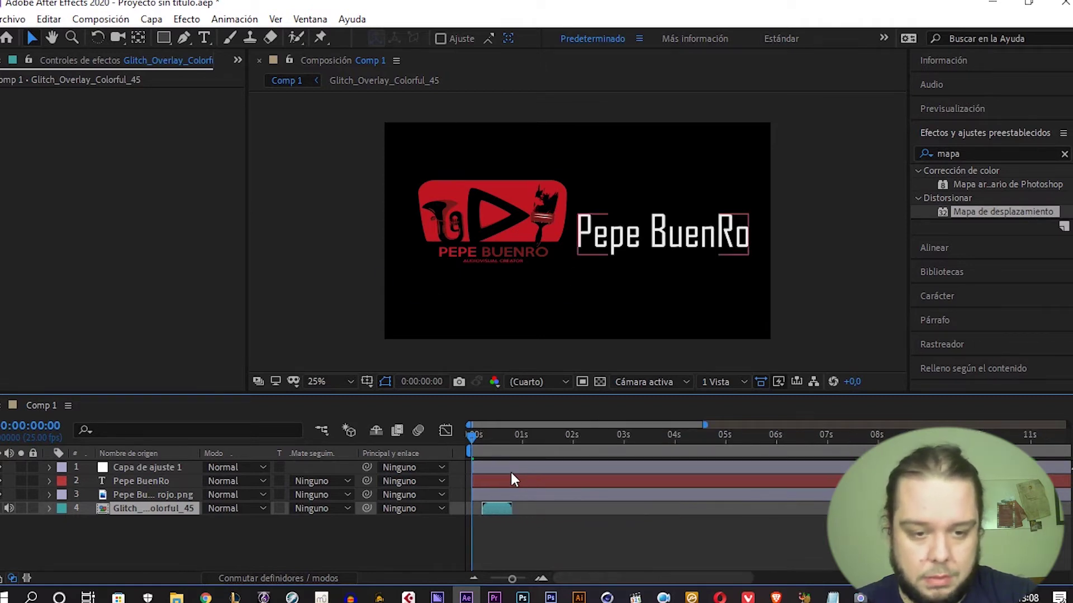
key(equal)
key(equal)
key(equal)
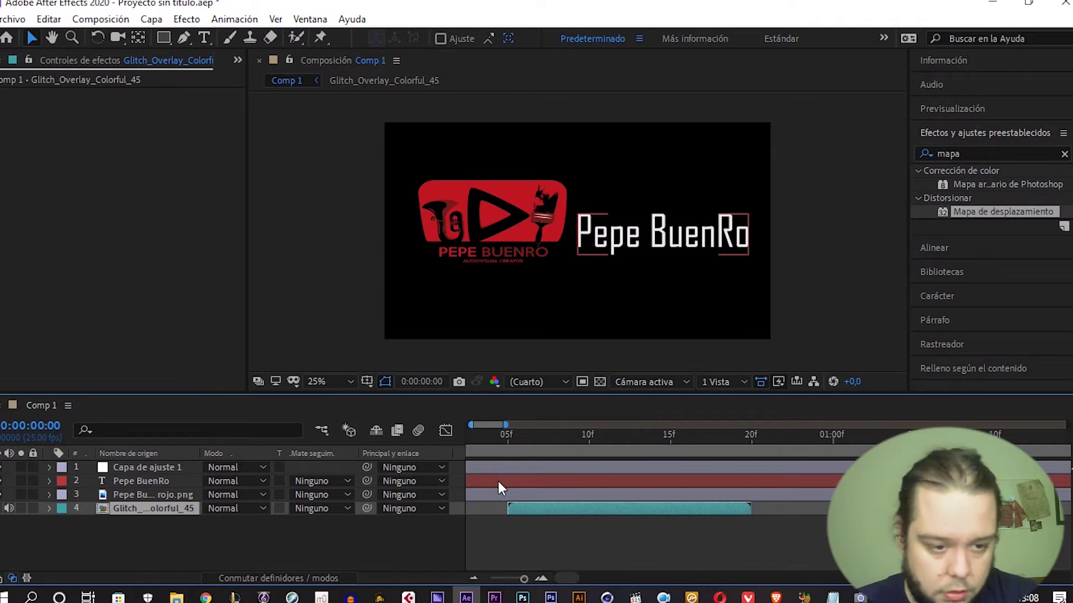
Trim the adjustment layer's out-point to a brief burst, then select the title and logo layers.
mouse_move(474, 444)
mouse_down()
mouse_move(520, 468)
mouse_move(552, 468)
mouse_up()
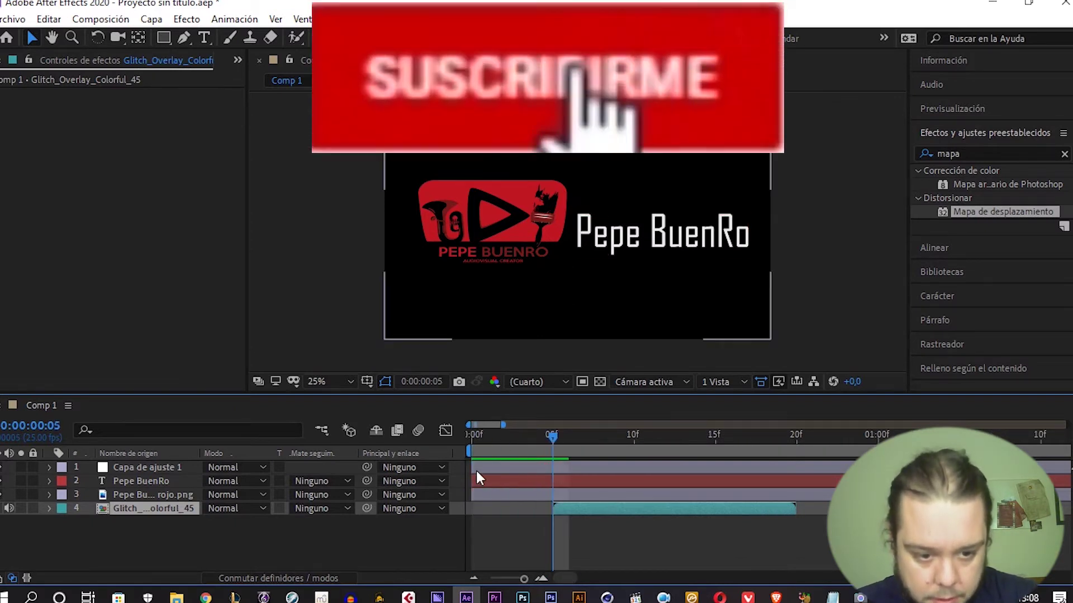
drag(474, 468, 501, 471)
key(minus)
key(minus)
key(minus)
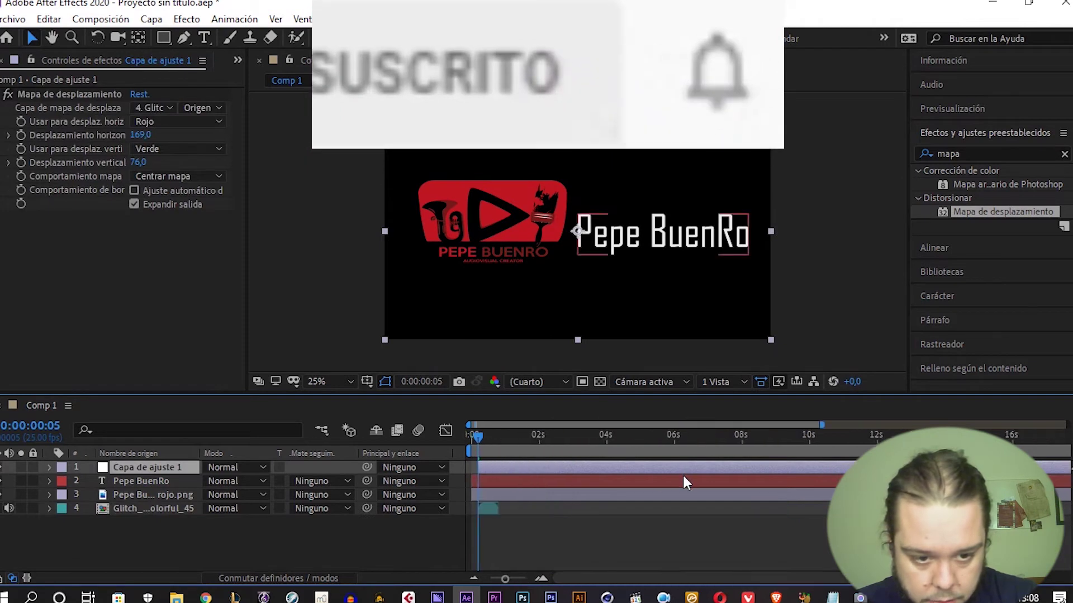
drag(1065, 467, 468, 521)
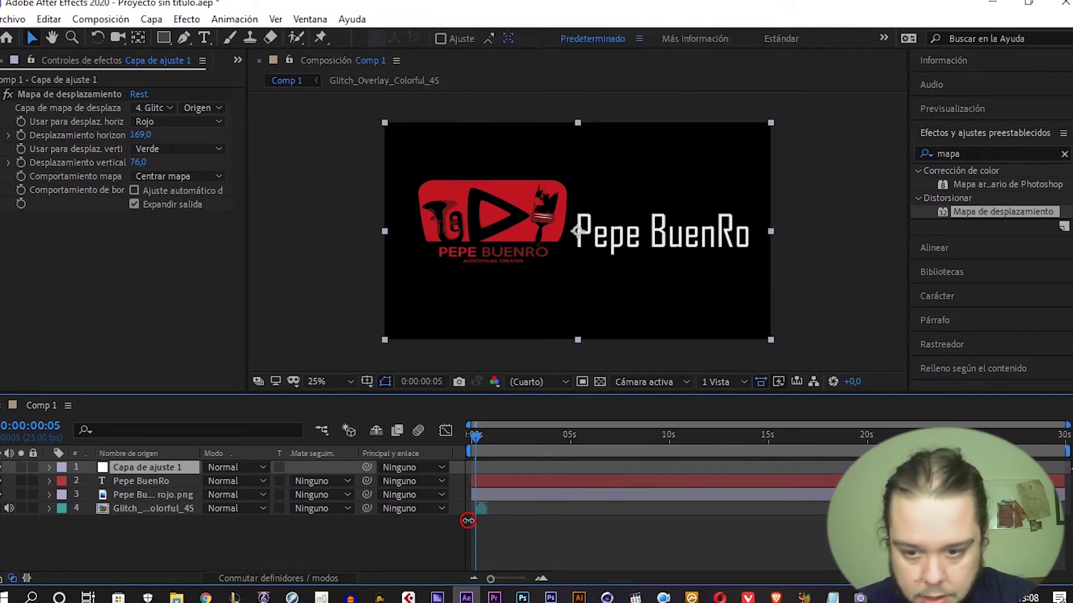
key(equal)
key(equal)
key(equal)
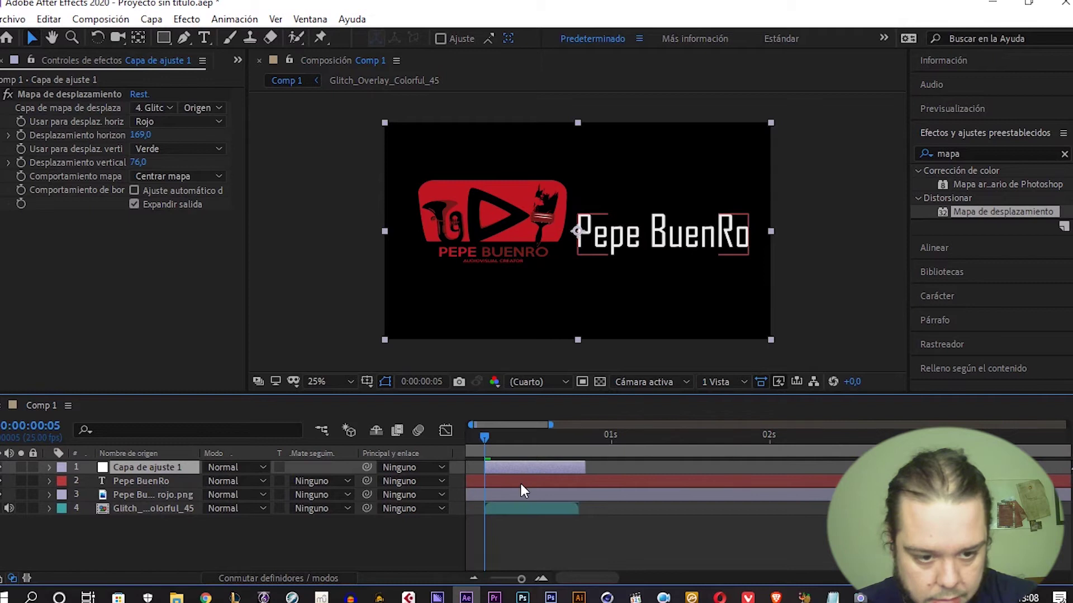
drag(584, 467, 573, 468)
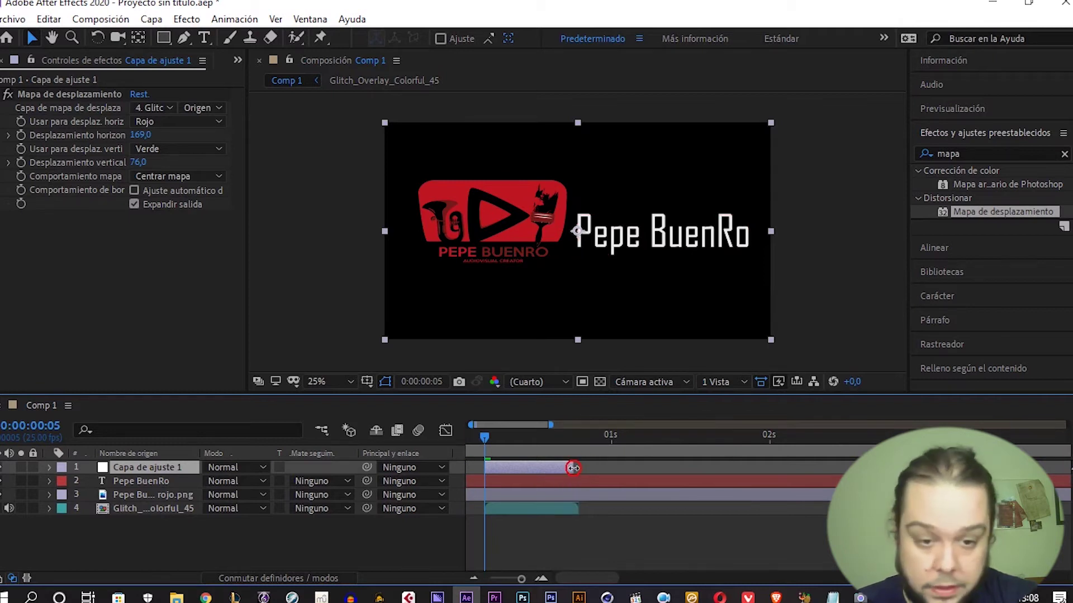
key(minus)
key(minus)
key(minus)
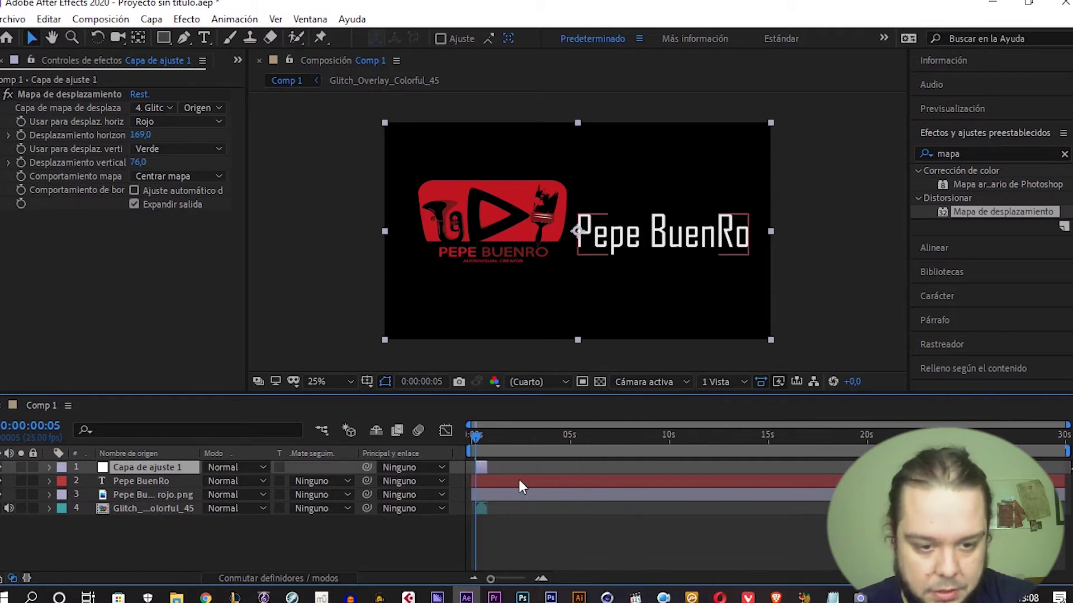
key(semicolon)
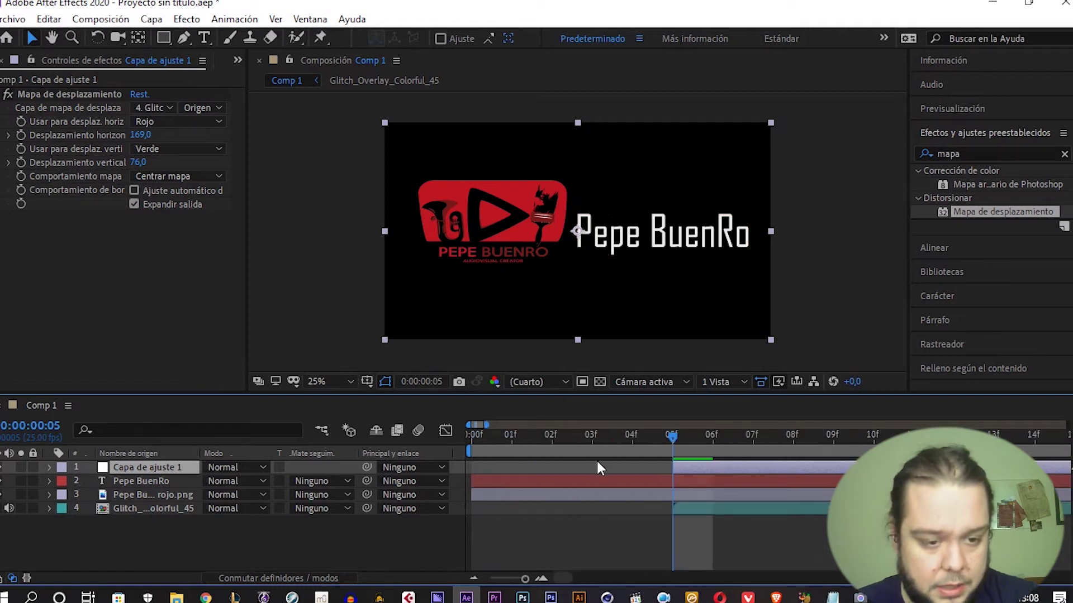
drag(652, 441, 658, 442)
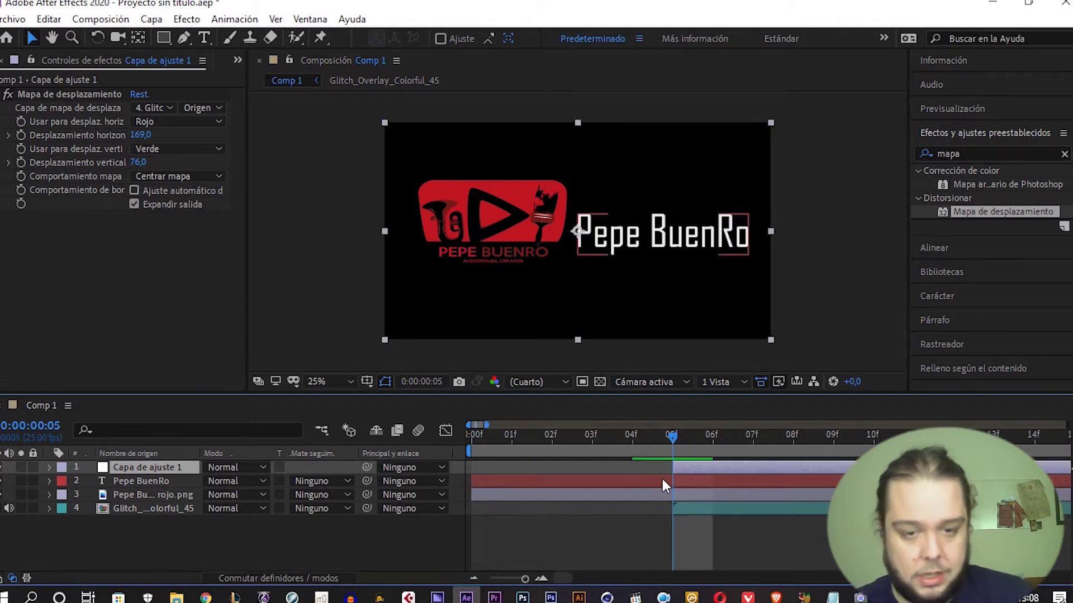
click(139, 495)
ctrl+click(139, 481)
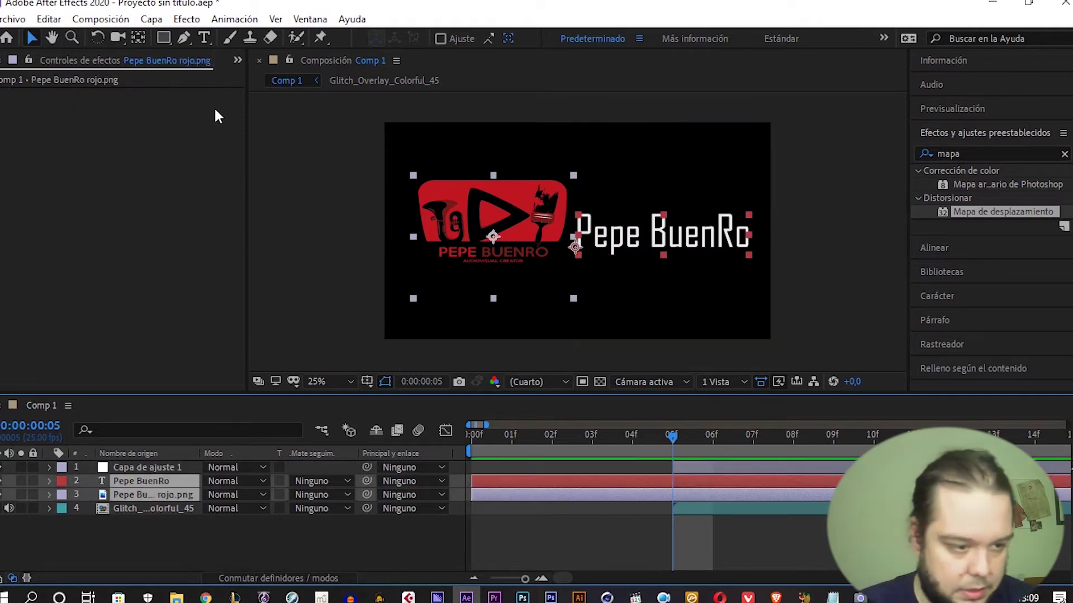
Split the logo and title layers at frame 5 and again at frame 20.
click(50, 20)
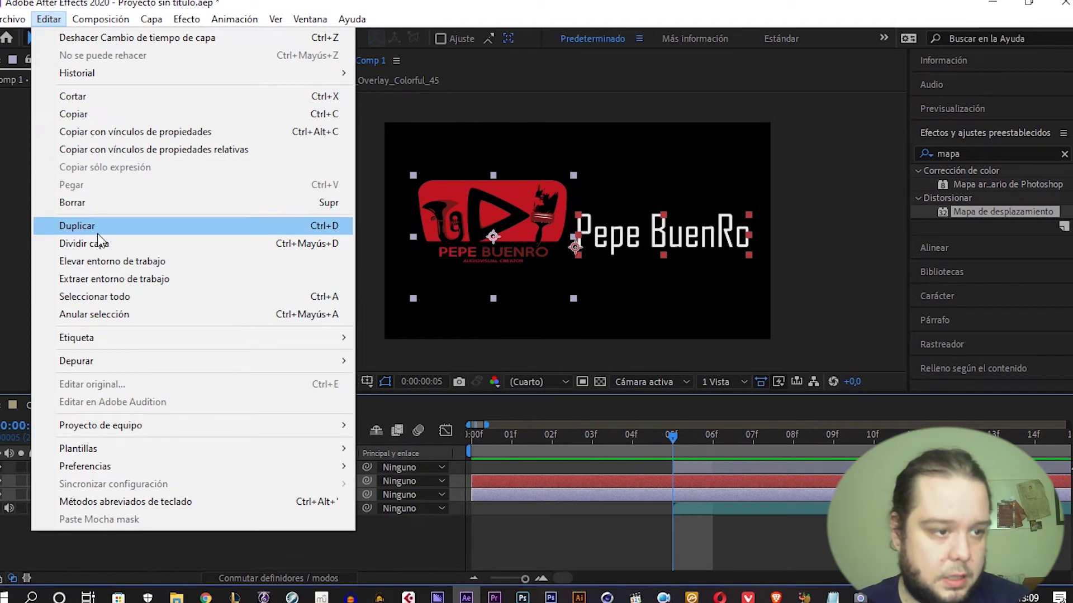
click(106, 244)
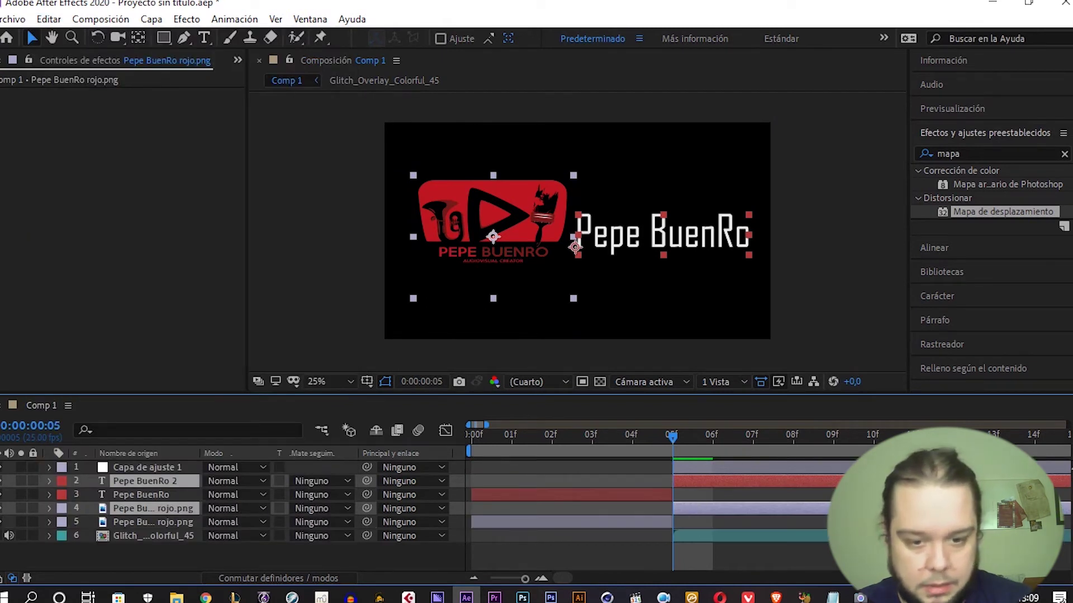
key(minus)
key(minus)
drag(553, 436, 802, 440)
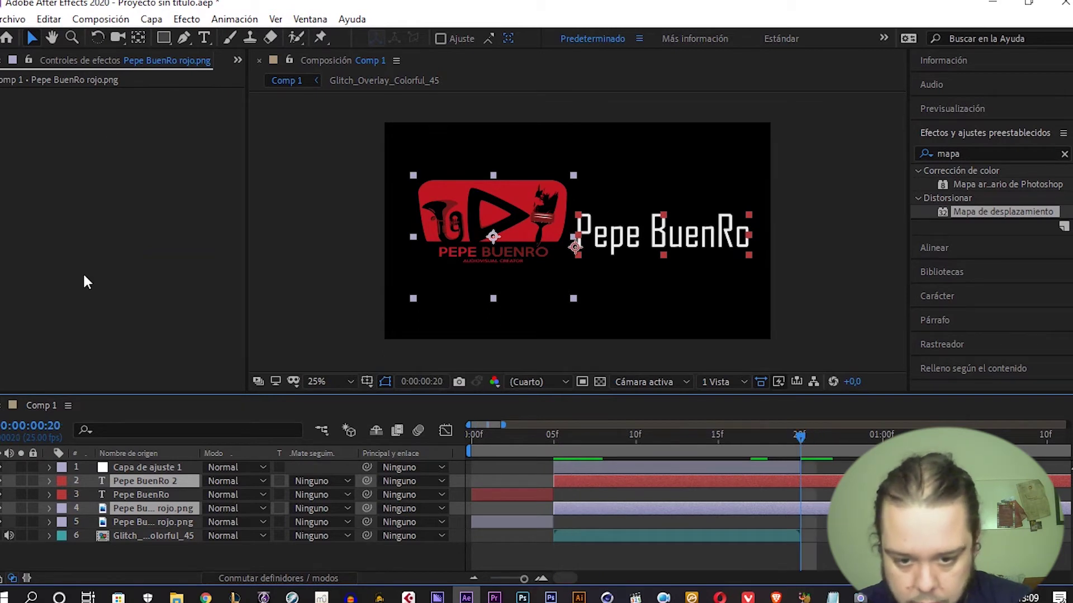
click(53, 21)
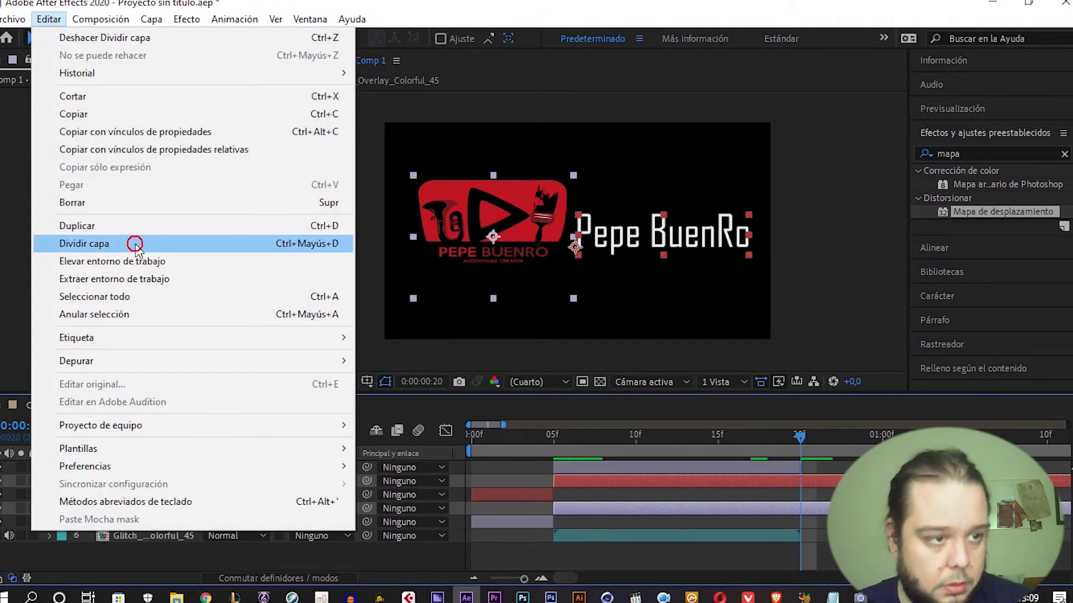
click(135, 244)
Move the middle logo piece up beside Pepe BuenRo 2 and select both middle pieces.
scroll(686, 490, down, 5)
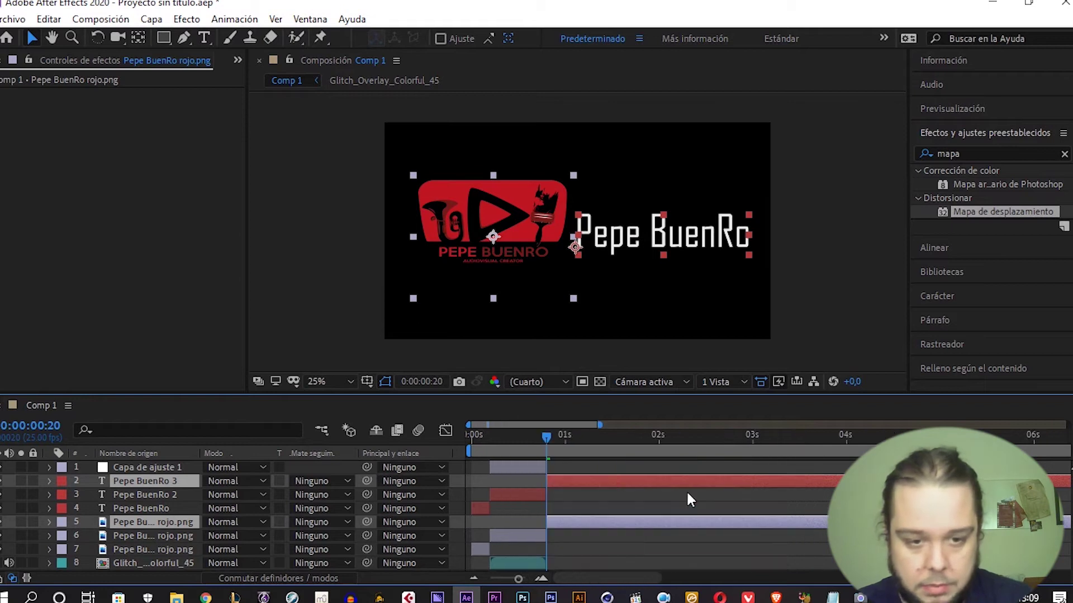
click(485, 496)
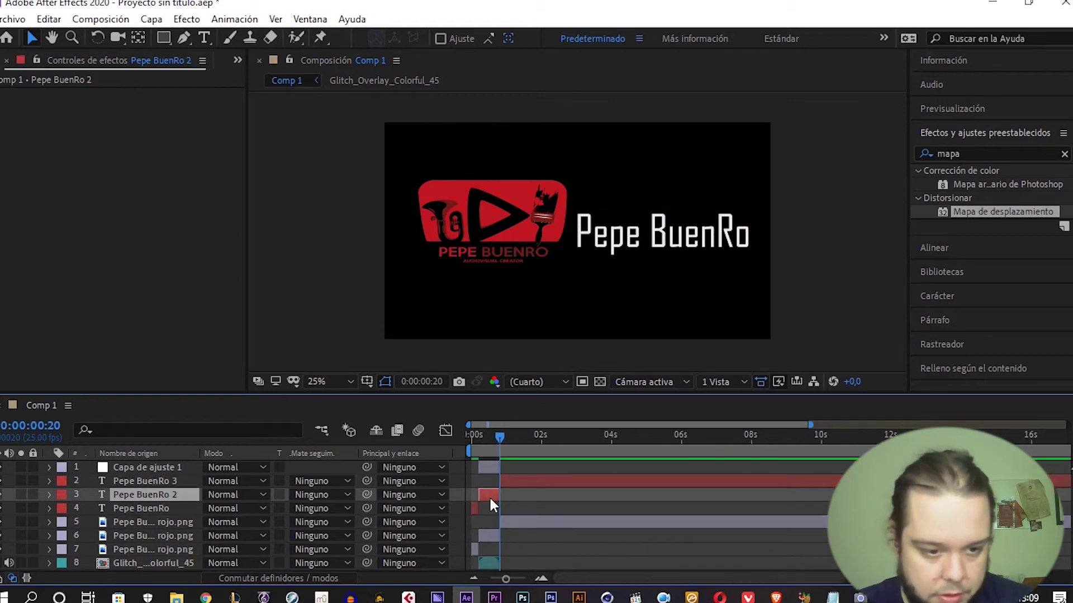
click(485, 540)
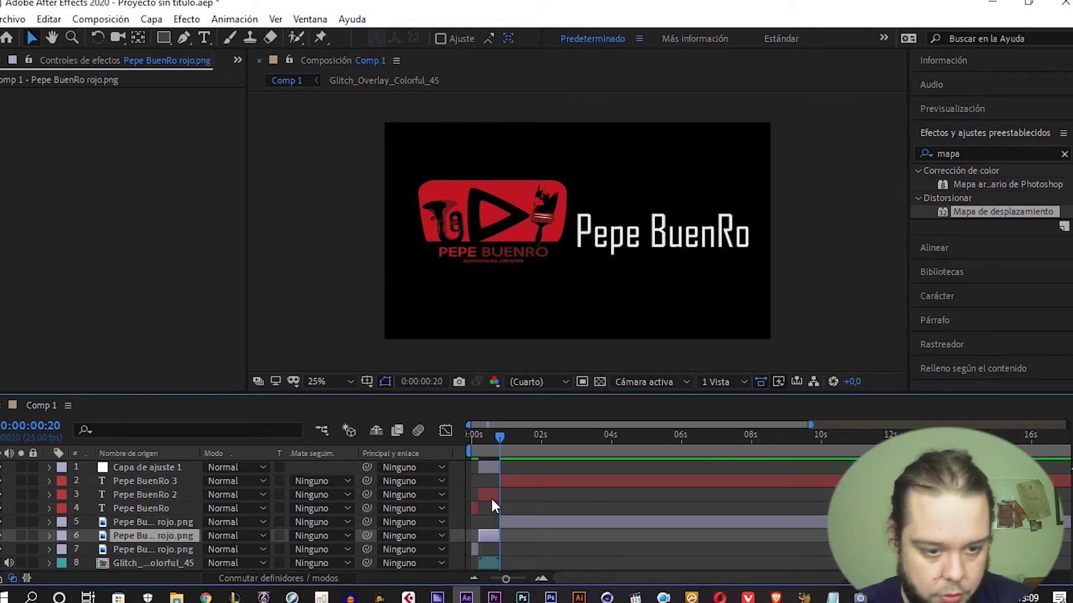
click(490, 497)
click(491, 535)
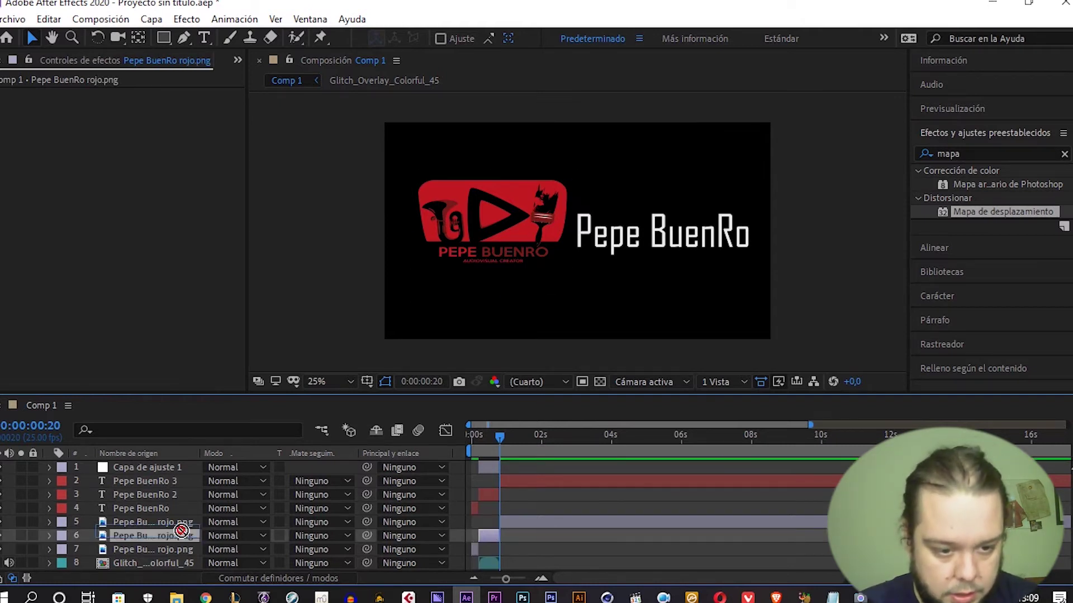
drag(181, 529, 181, 509)
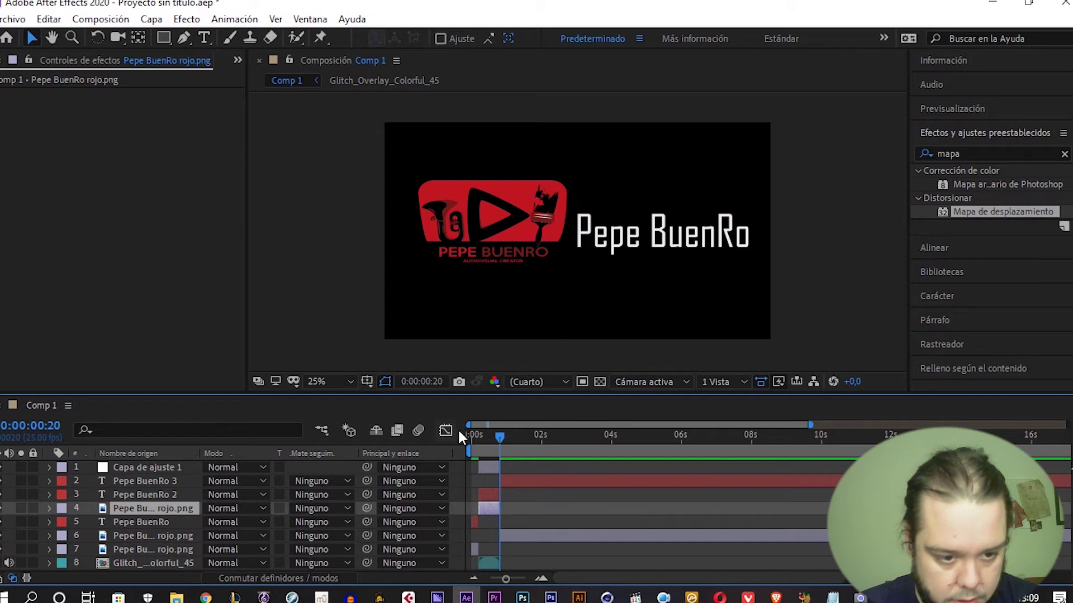
drag(499, 437, 485, 437)
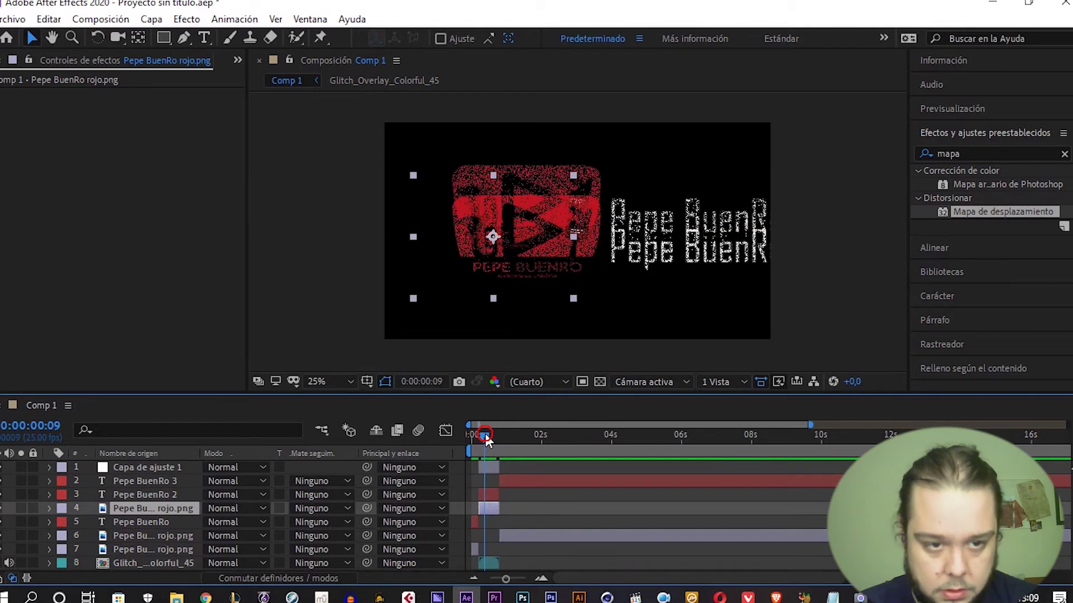
ctrl+click(182, 499)
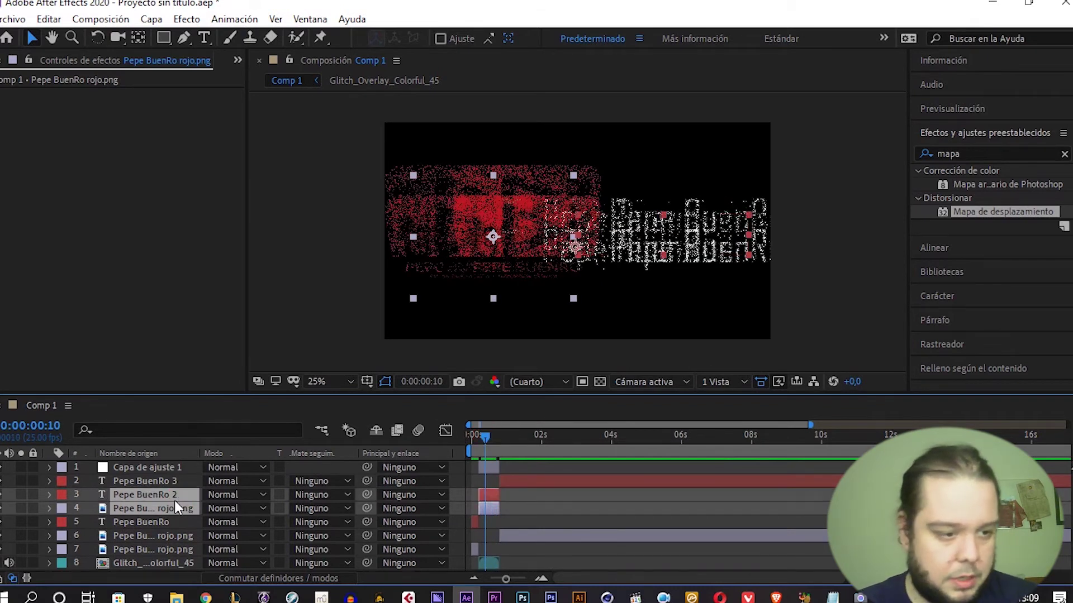
Precompose the middle title and logo pieces into Precomp. 1.
right_click(176, 507)
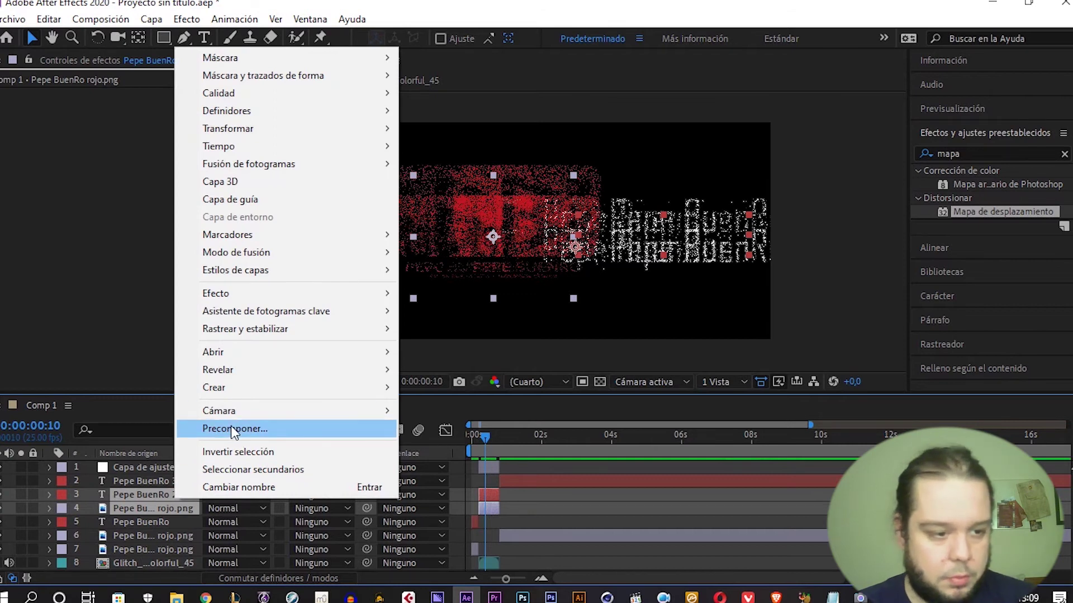
click(233, 429)
click(597, 398)
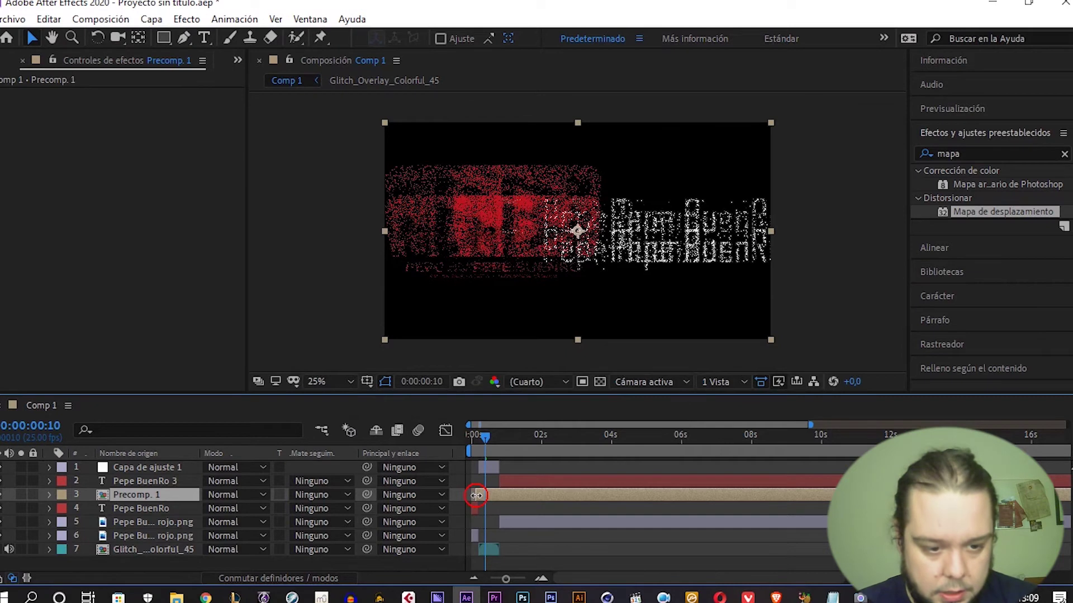
Trim Precomp. 1 to end with the adjustment layer and duplicate it into three copies.
scroll(476, 490, up, 5)
scroll(639, 494, down, 3)
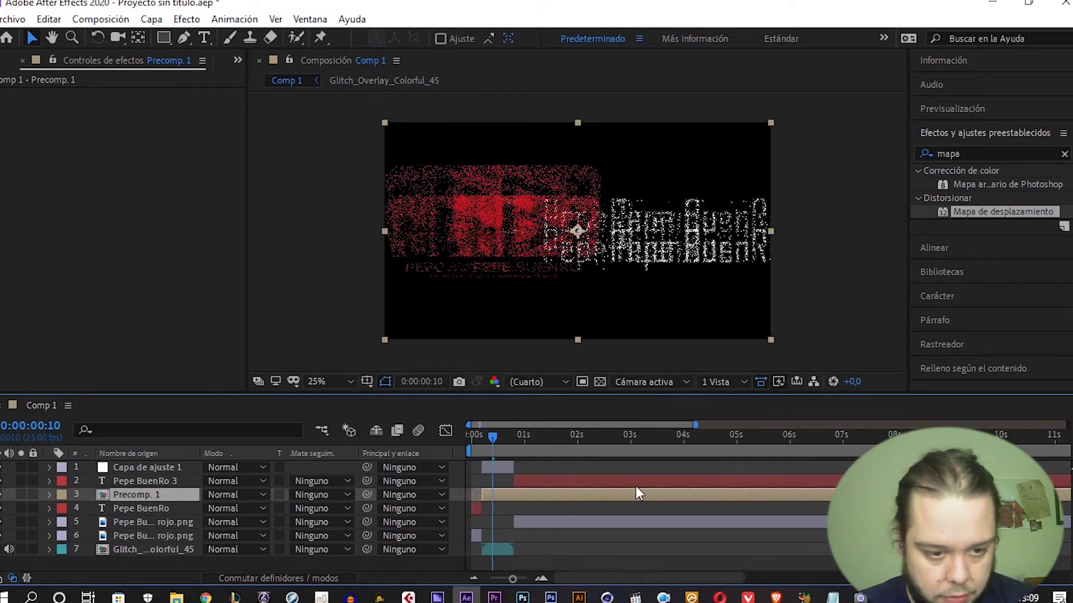
scroll(639, 494, down, 3)
drag(1061, 493, 486, 522)
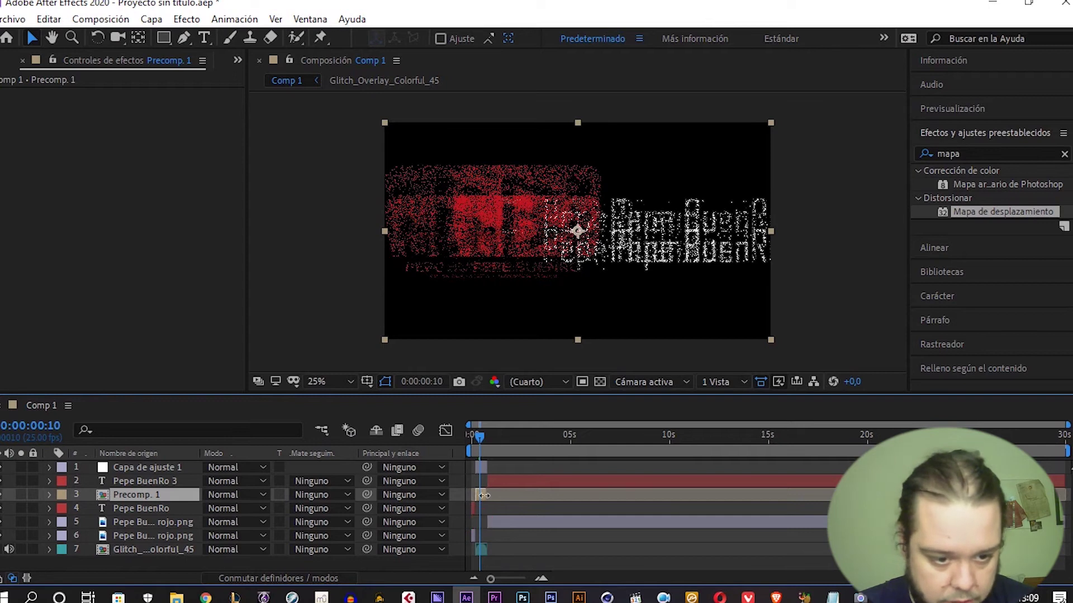
scroll(483, 495, up, 5)
drag(577, 495, 582, 495)
scroll(558, 486, down, 5)
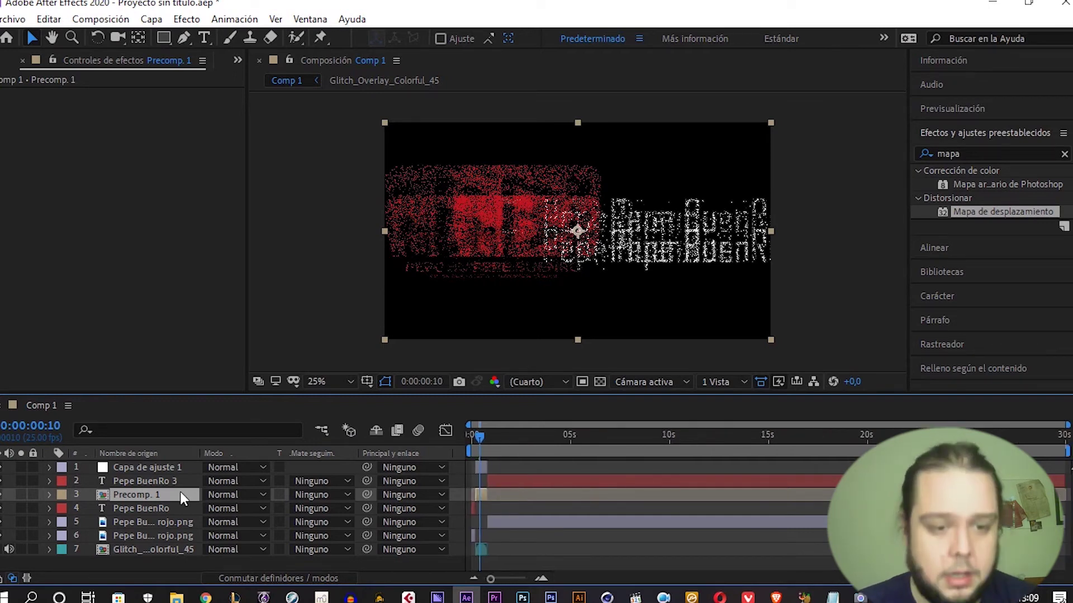
key(ctrl+d)
key(ctrl+d)
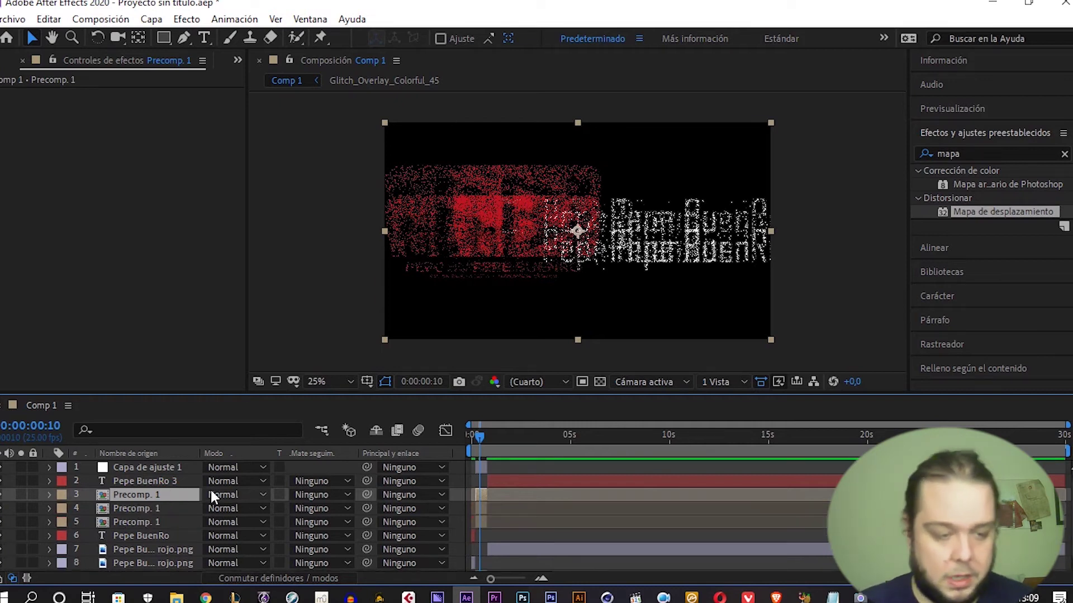
Search 'cana' and apply Definir canales to the Precomp. 1 copies.
double_click(975, 153)
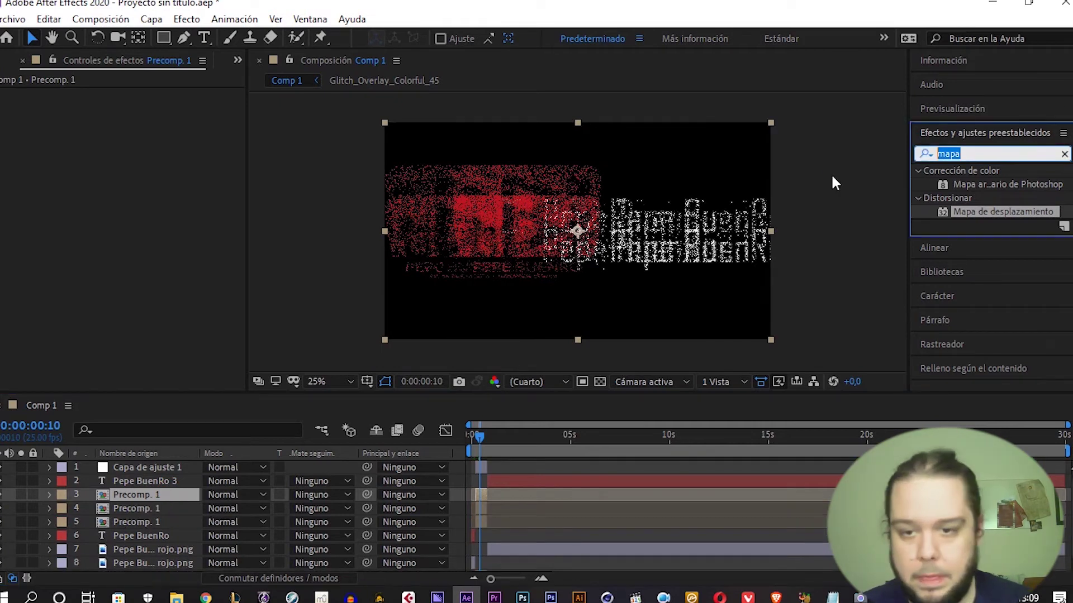
text(cana)
drag(982, 211, 185, 499)
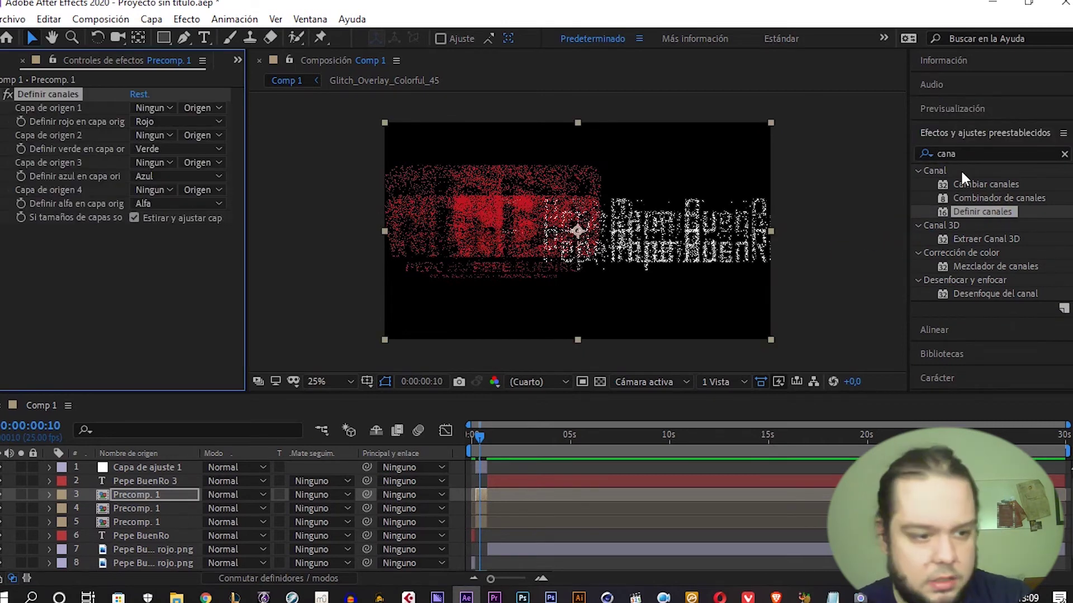
mouse_move(982, 212)
mouse_down()
mouse_move(597, 376)
mouse_move(142, 509)
mouse_up()
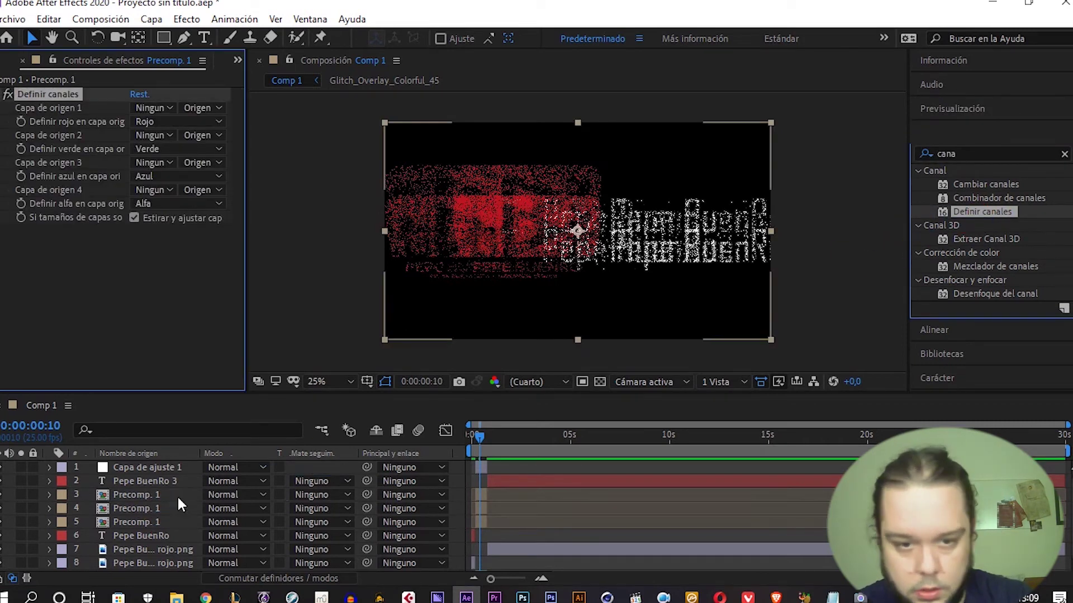
mouse_move(982, 212)
mouse_down()
mouse_move(308, 439)
mouse_move(142, 522)
mouse_up()
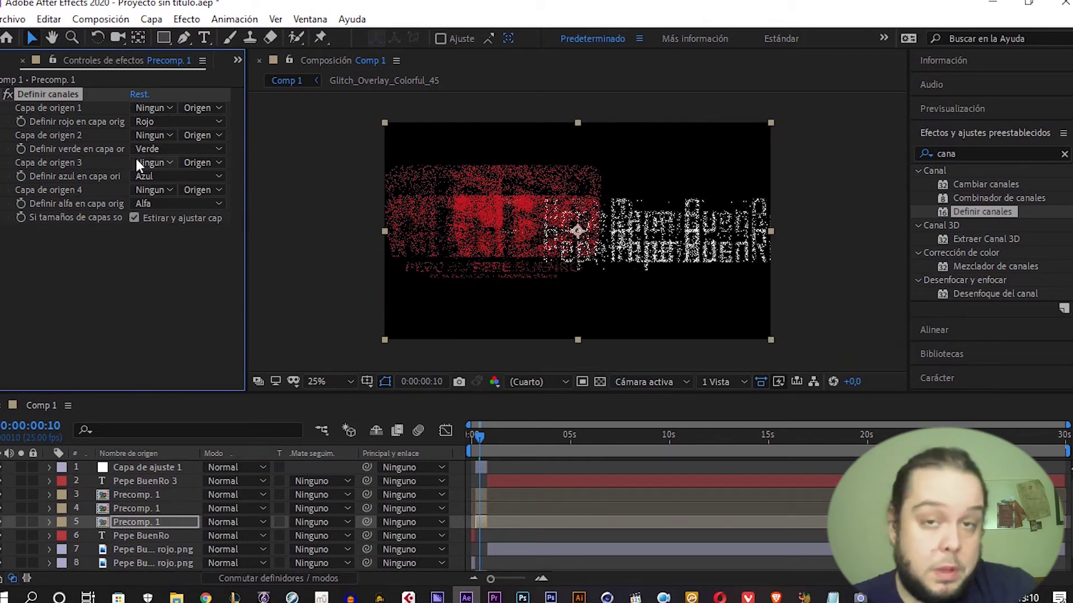
Turn off green and blue on layer 3 so it passes only red.
click(141, 491)
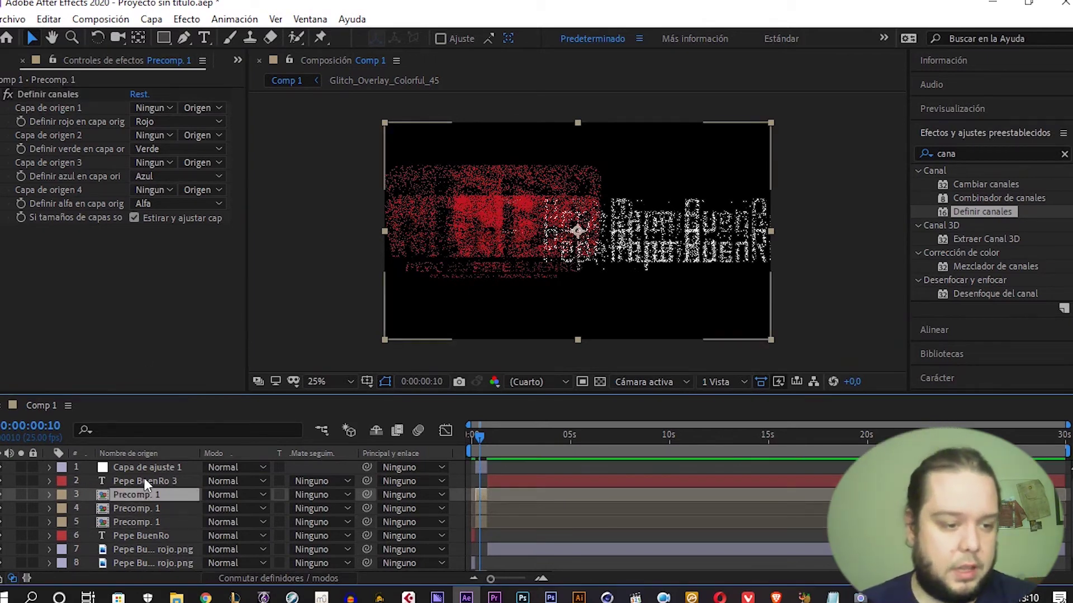
click(151, 149)
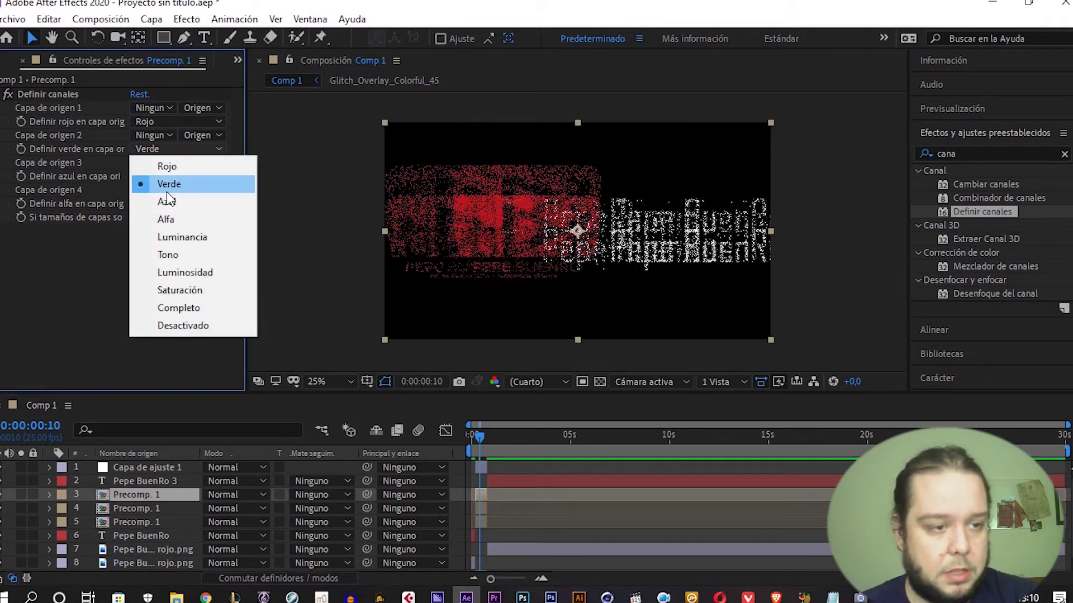
click(179, 326)
click(148, 176)
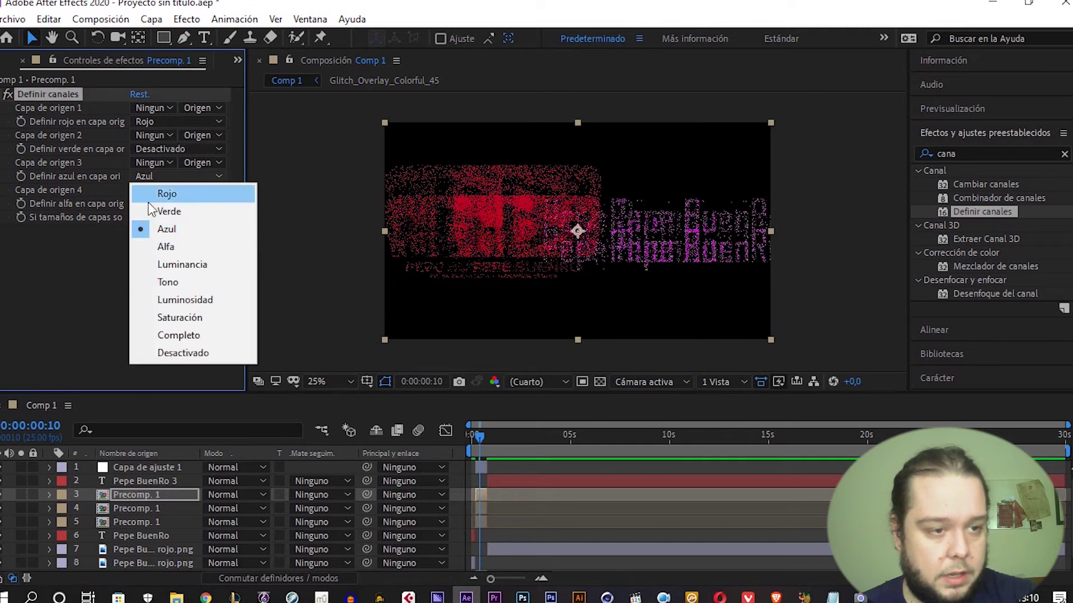
click(182, 353)
Turn off red and blue on layer 4 so it passes only green.
click(136, 510)
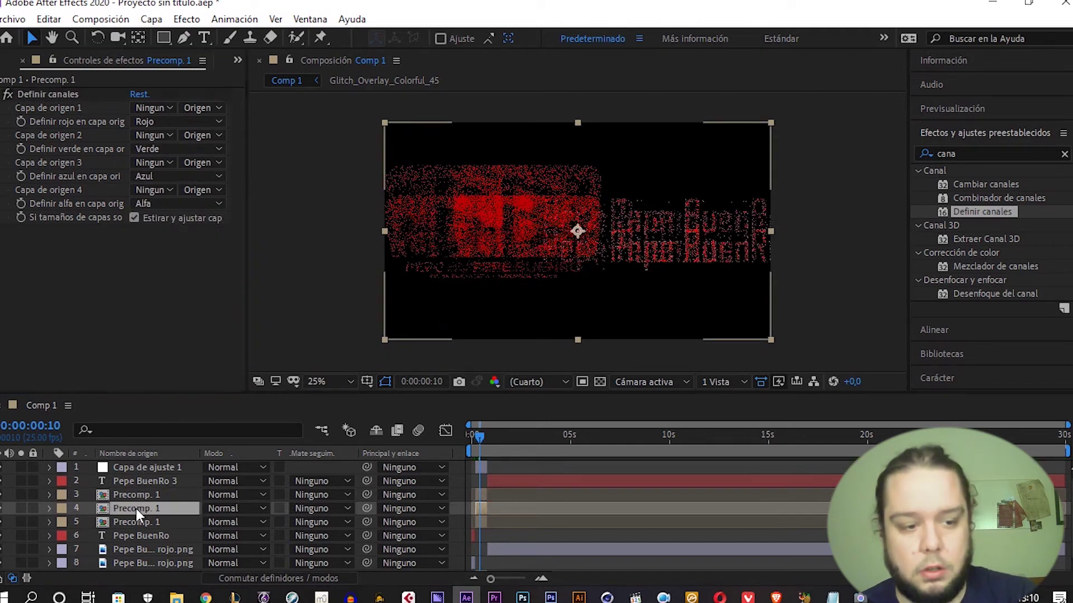
click(146, 122)
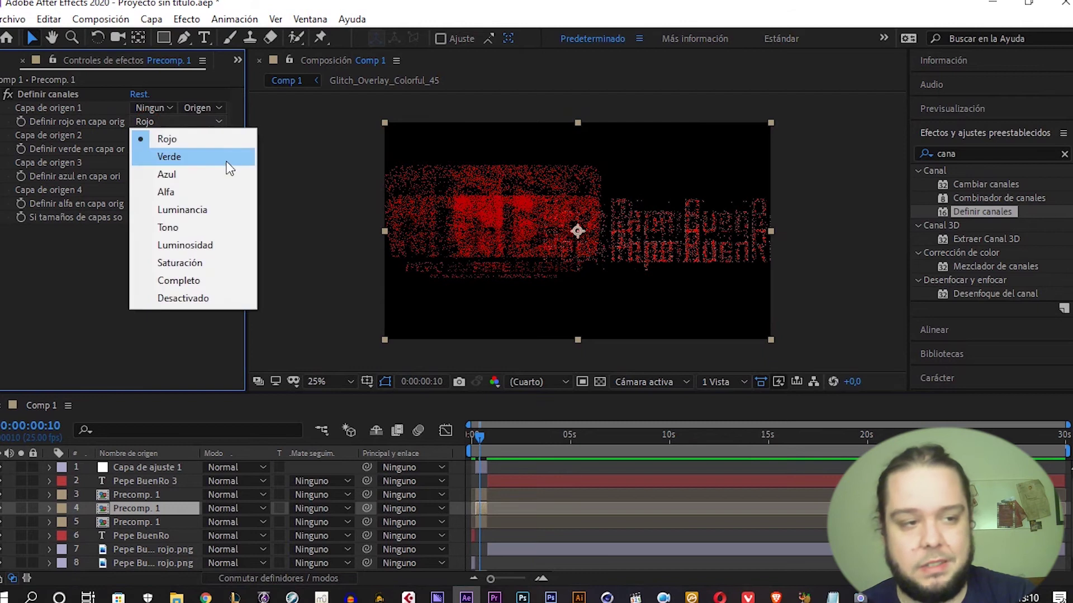
click(172, 299)
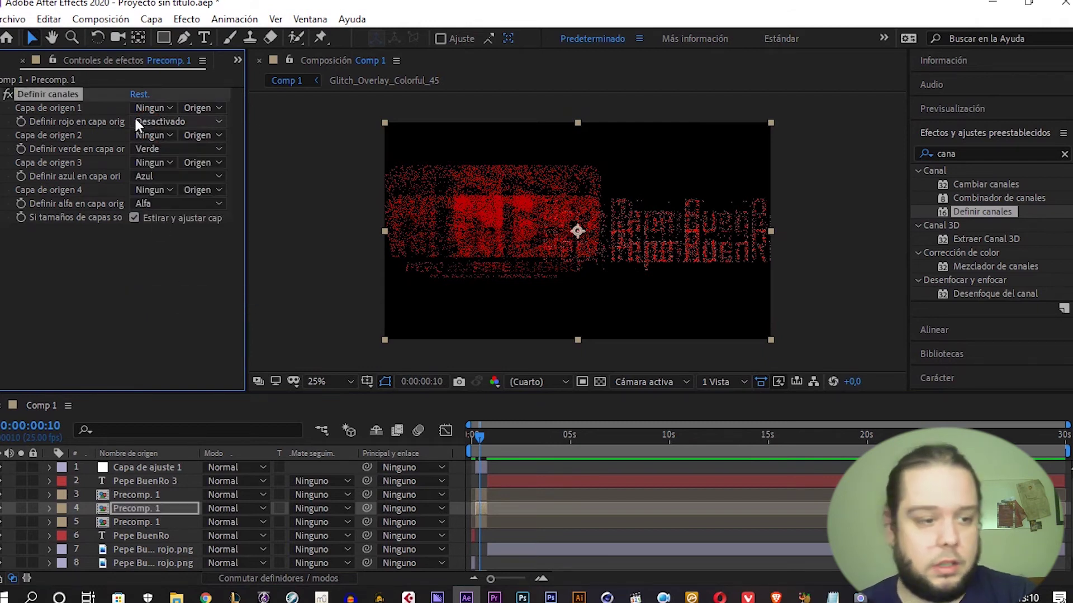
click(156, 177)
click(177, 354)
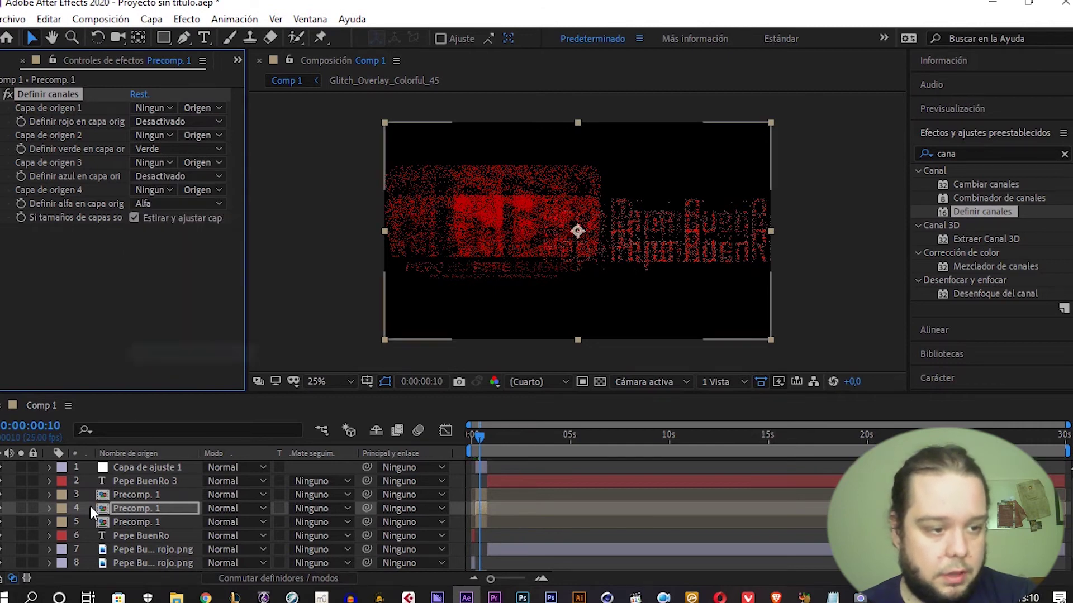
Turn off red and green on layer 5 so it passes only blue.
click(111, 523)
click(174, 121)
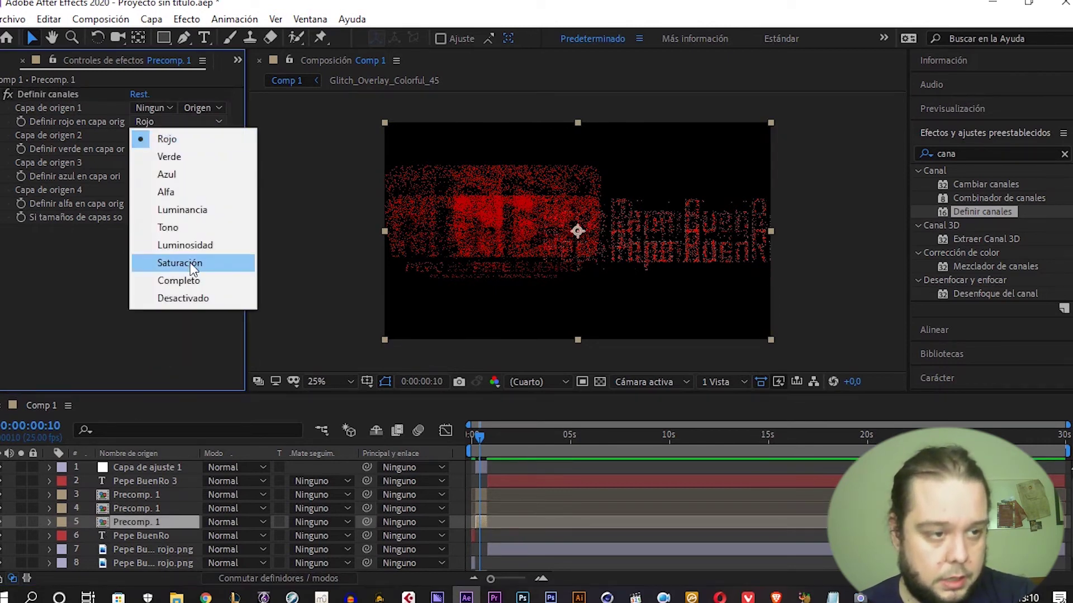
click(183, 298)
click(174, 148)
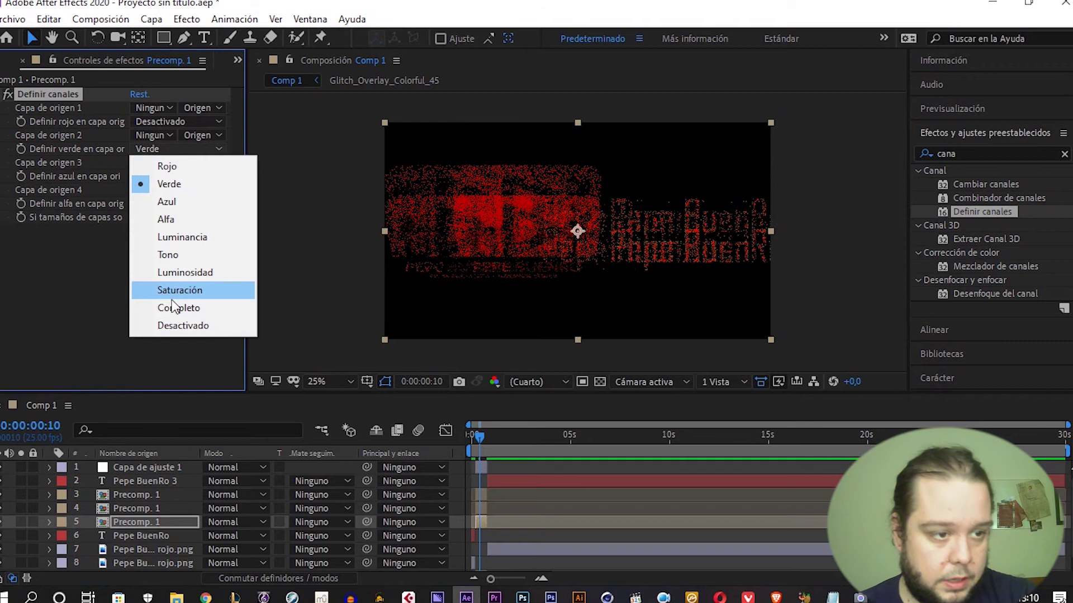
click(168, 326)
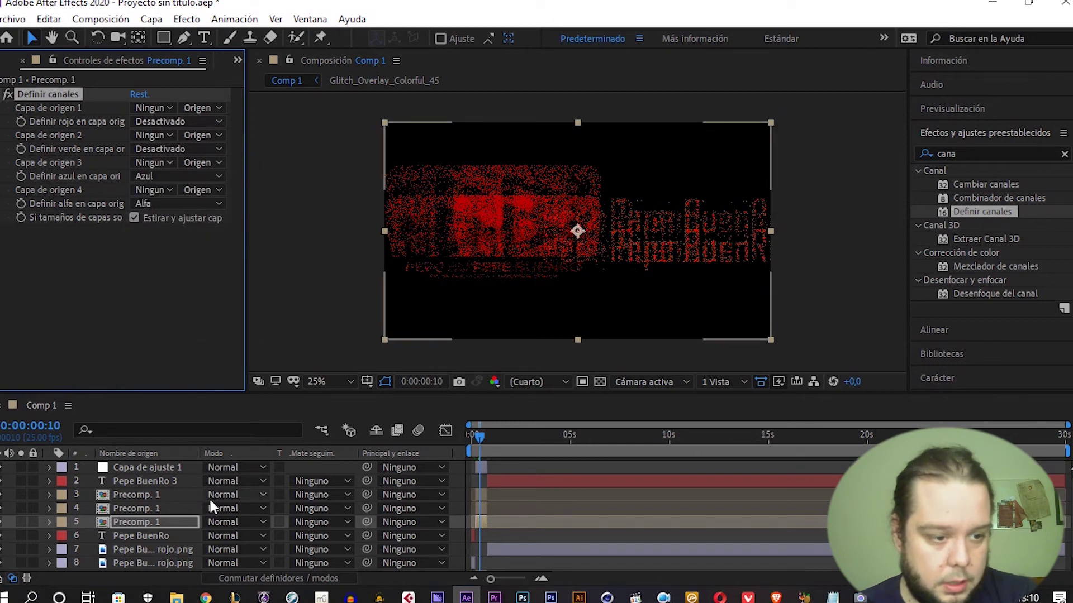
click(214, 505)
Set the Modo of layers 3 and 4 to Pantalla.
click(310, 263)
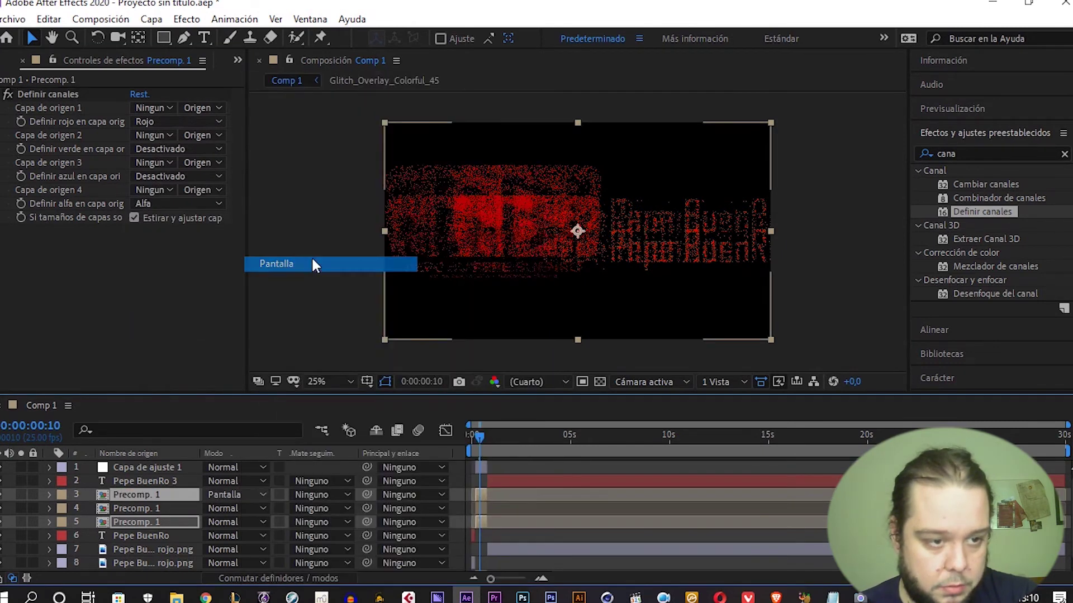
click(240, 508)
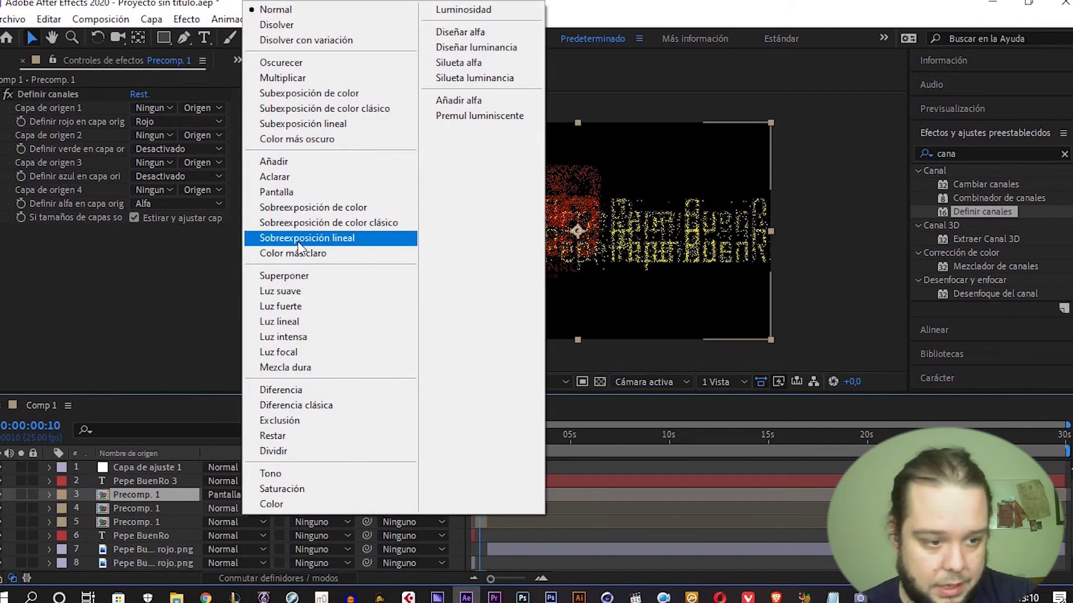
click(301, 193)
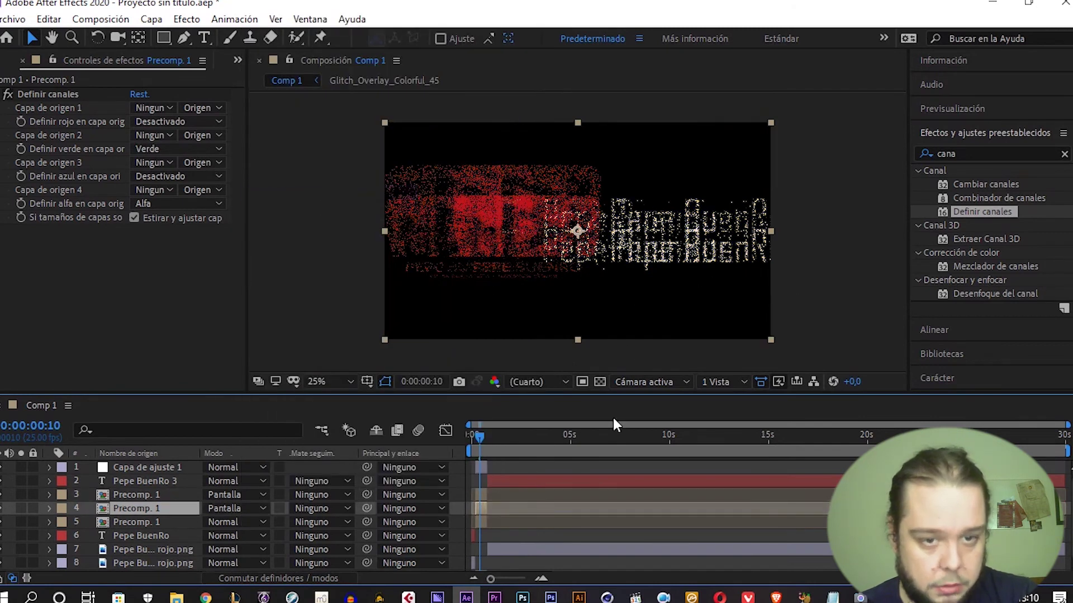
Offset the copies' positions to 989,0/540,0 (red), 960,0/568,0 (green) and 910,0/540,0 (blue).
ctrl+click(148, 495)
ctrl+click(145, 521)
key(p)
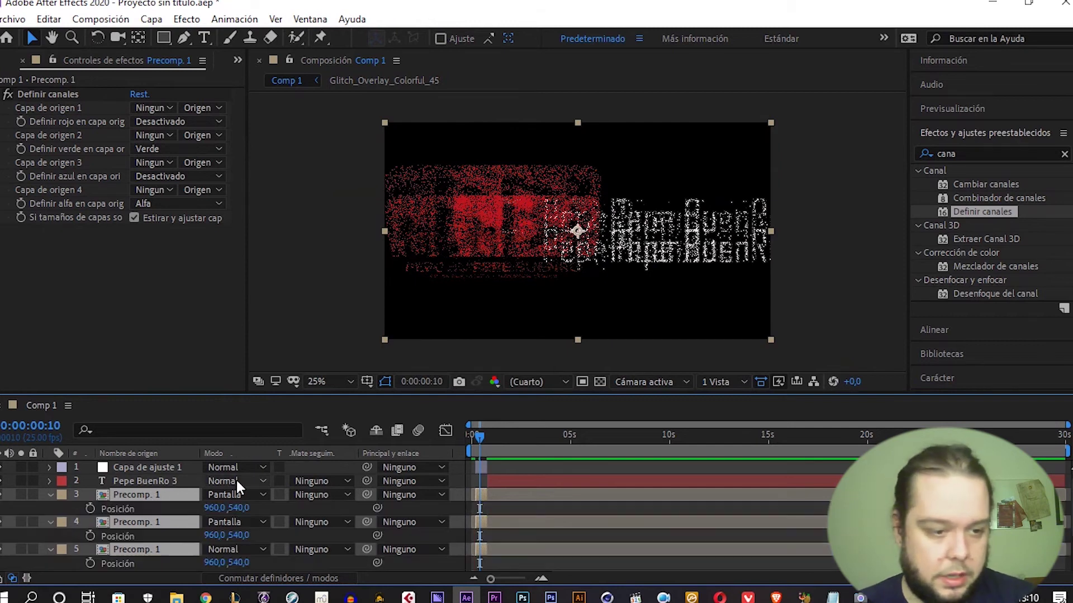
click(169, 509)
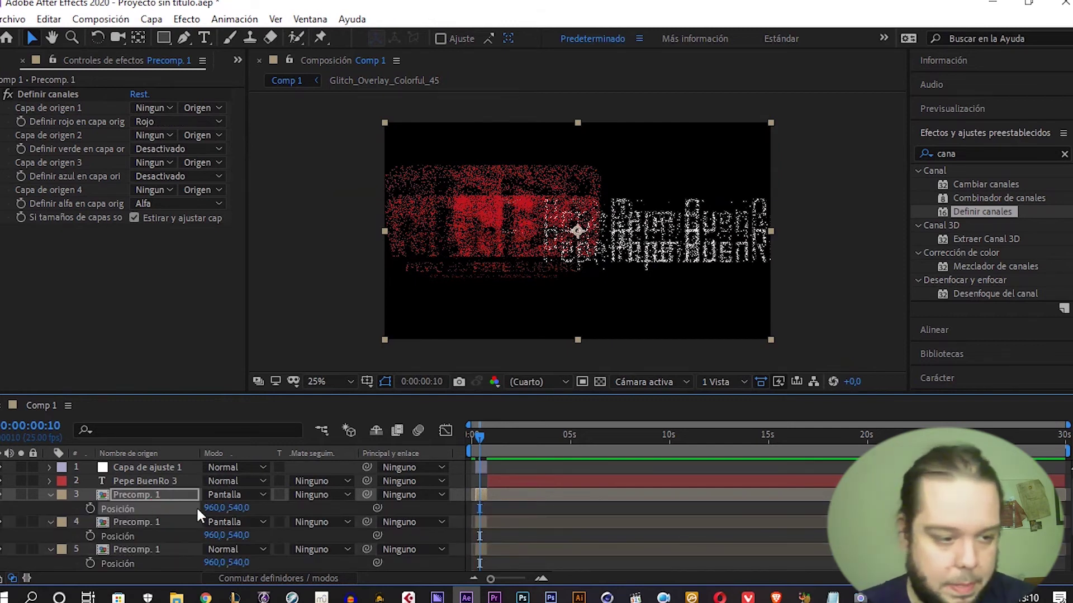
drag(213, 508, 237, 508)
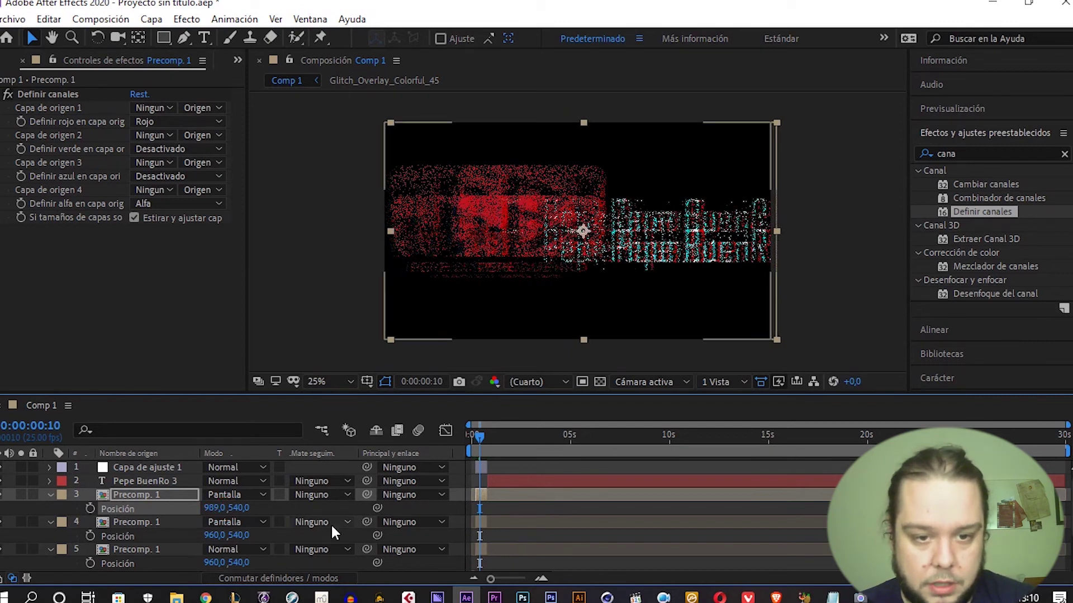
drag(239, 537, 254, 555)
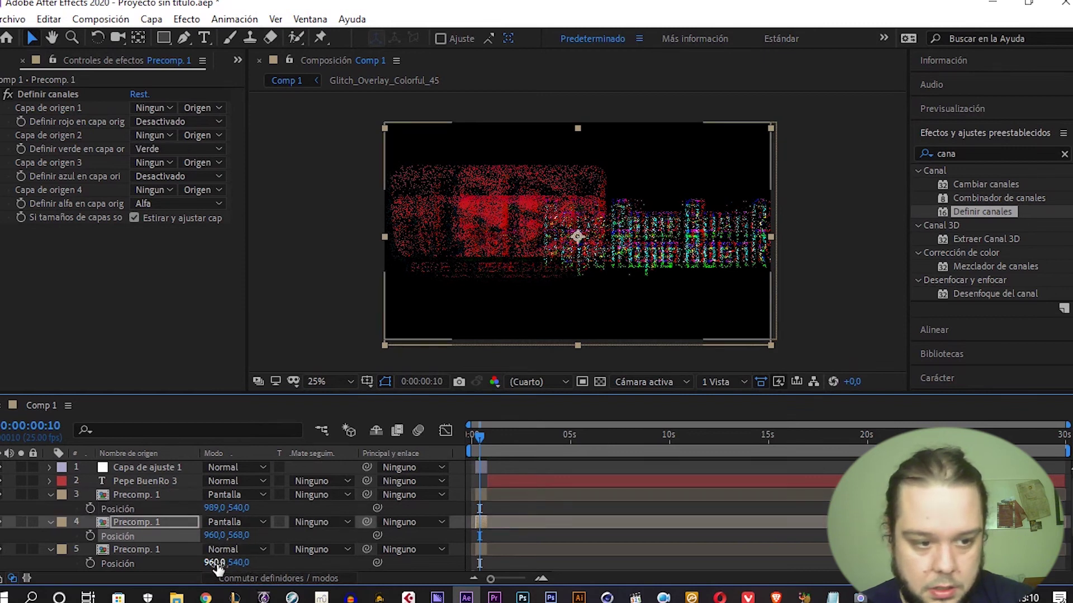
drag(213, 563, 173, 563)
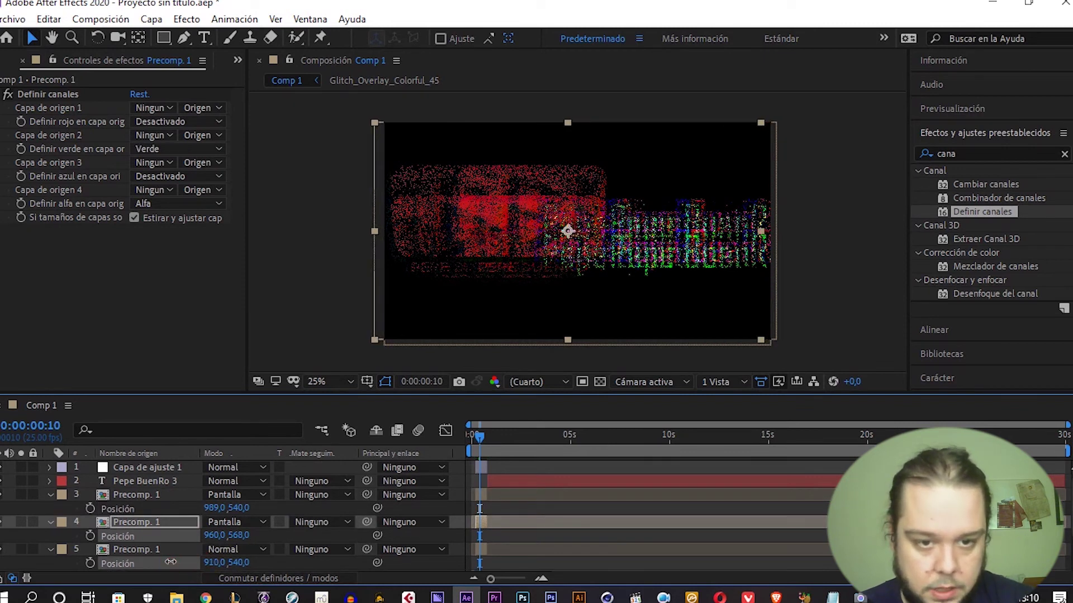
Preview Comp 1 from 0 s twice, watching the RGB split resolve to the clean title.
scroll(606, 260, down, 1)
scroll(552, 277, up, 1)
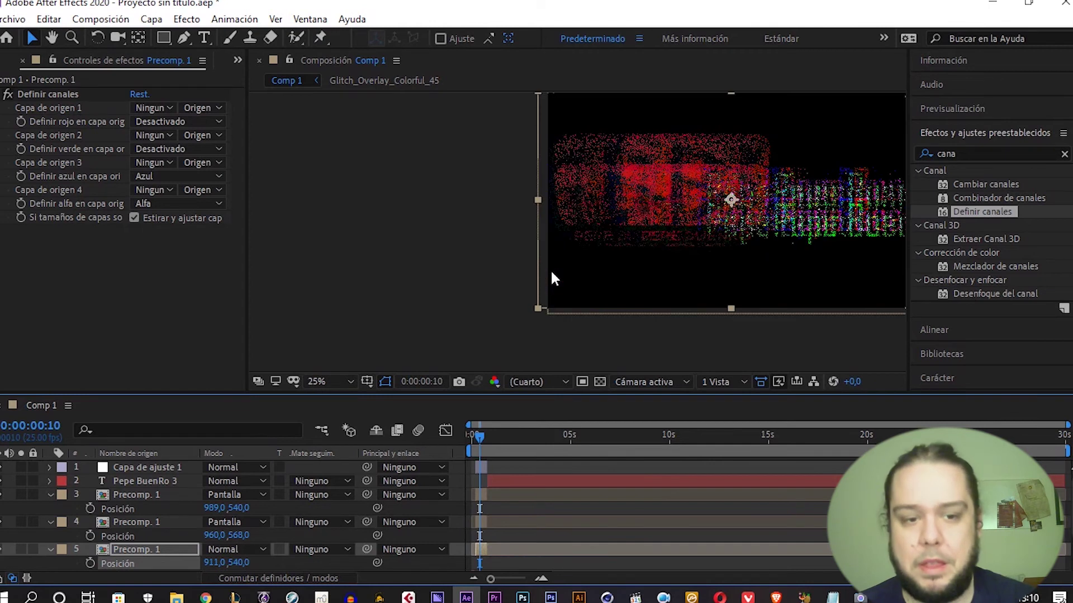
scroll(752, 270, down, 1)
scroll(731, 201, up, 1)
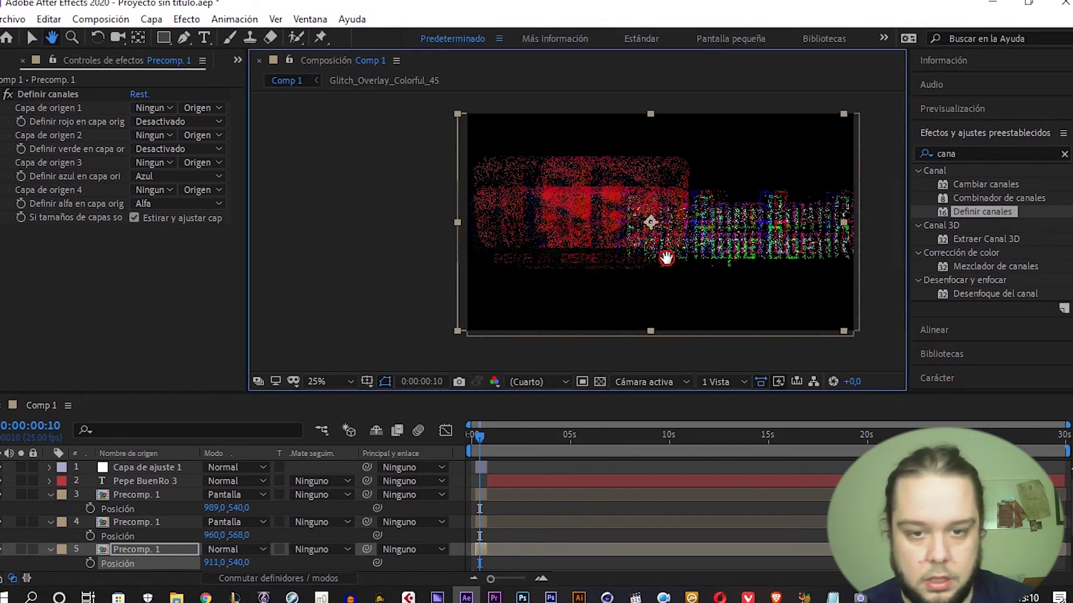
click(472, 435)
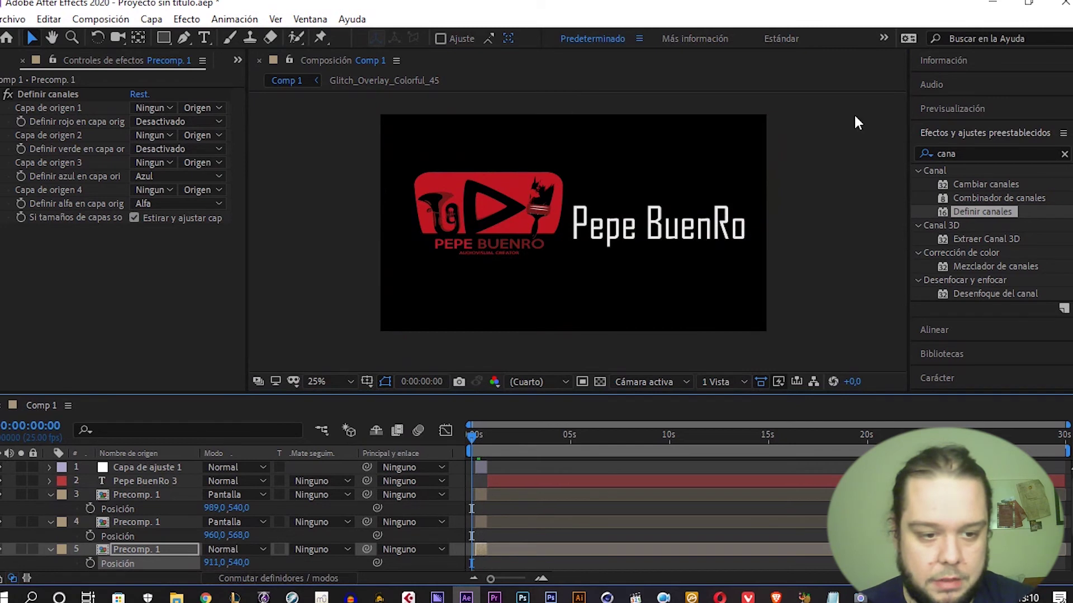
key(space)
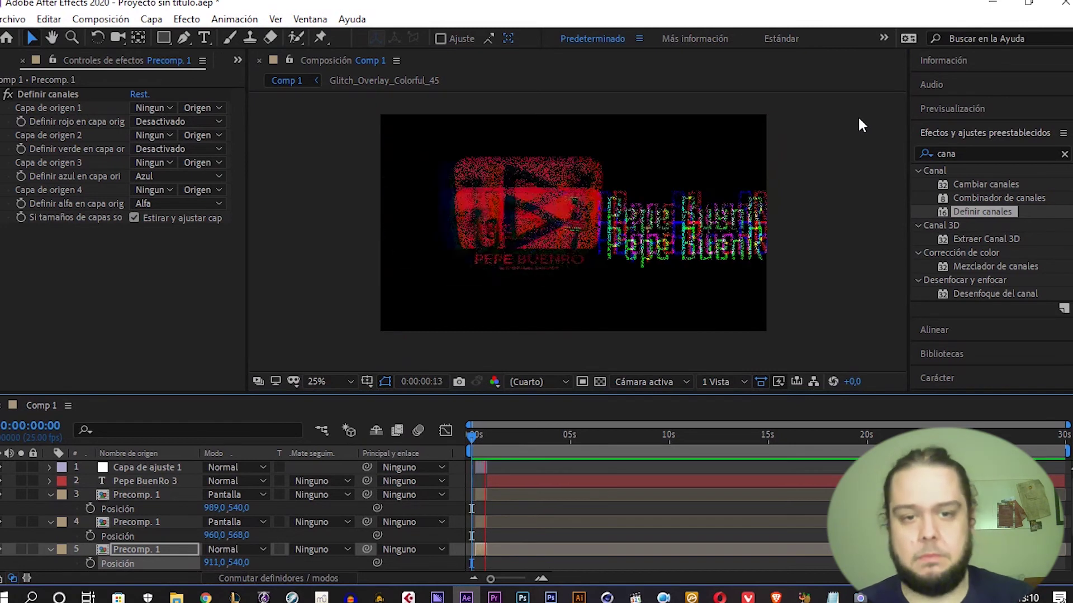
drag(496, 437, 465, 441)
key(space)
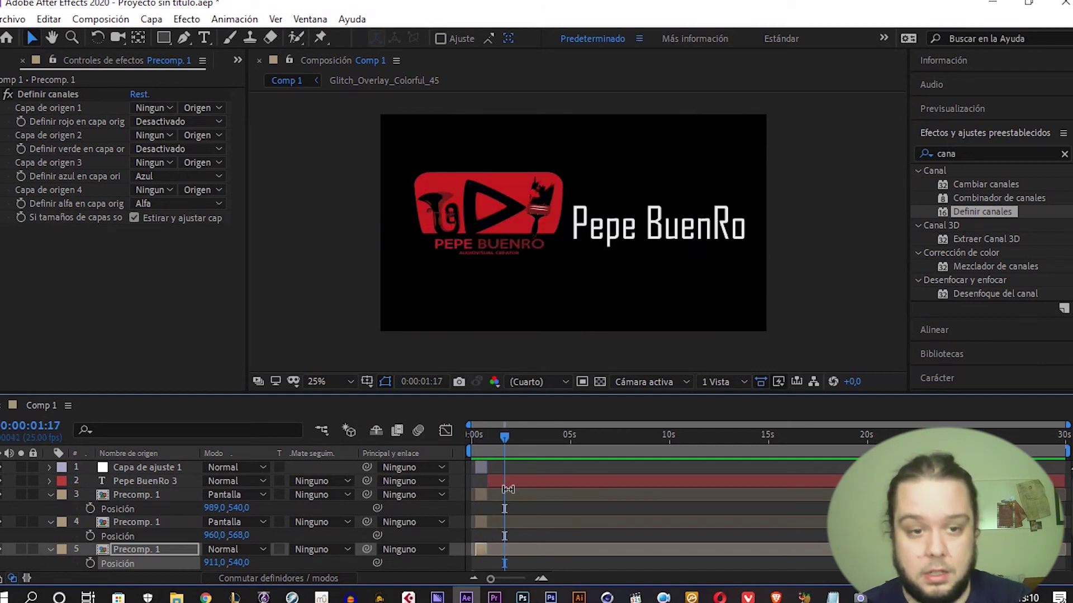
Collapse the Posición properties on the three colour Precomp. 1 layers.
click(123, 495)
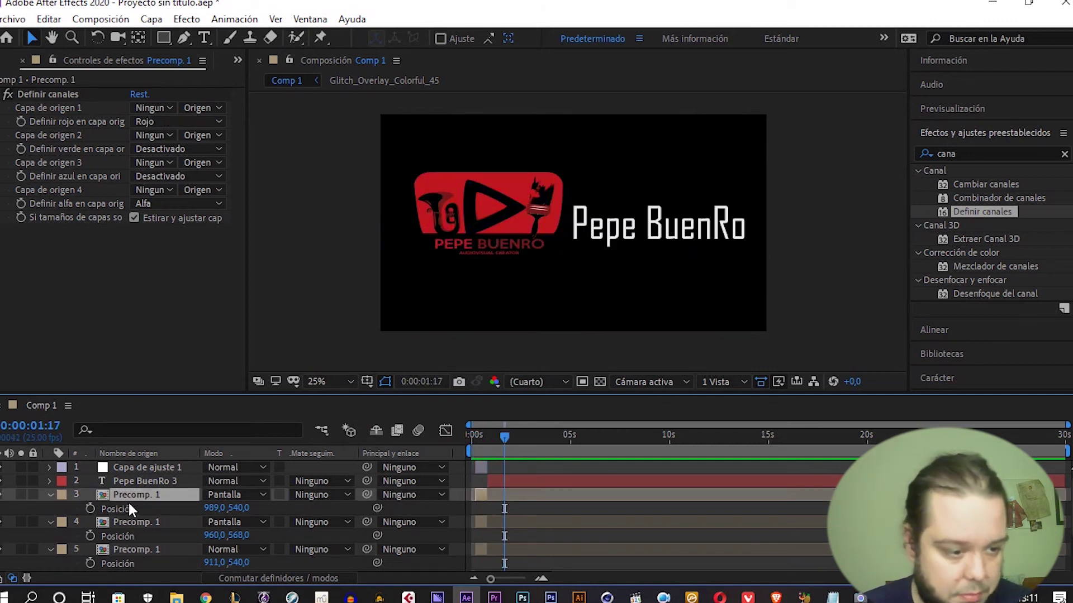
key(p)
click(146, 511)
key(p)
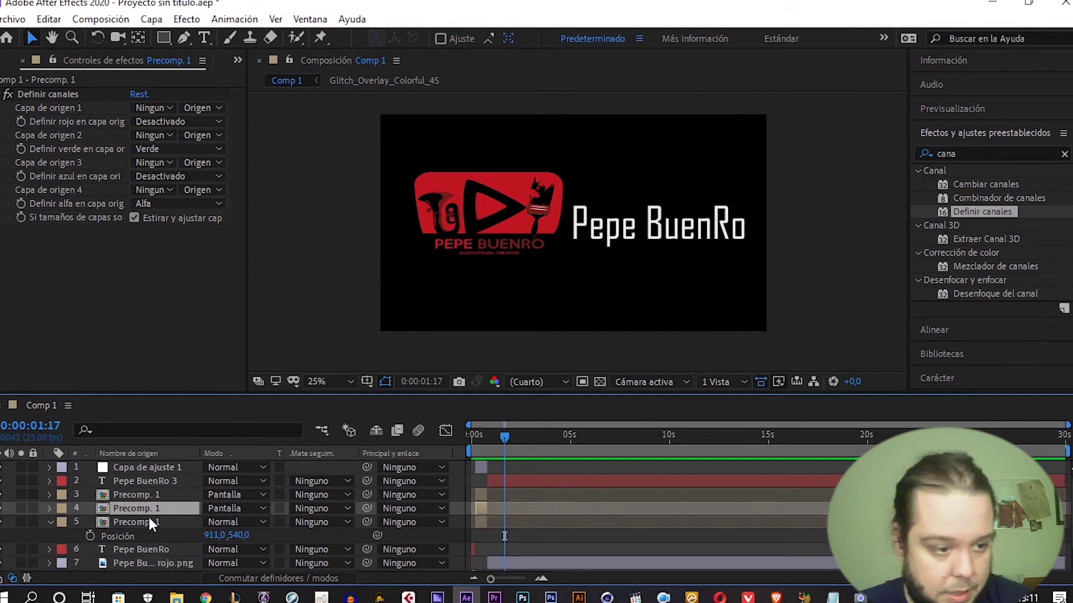
click(149, 520)
key(p)
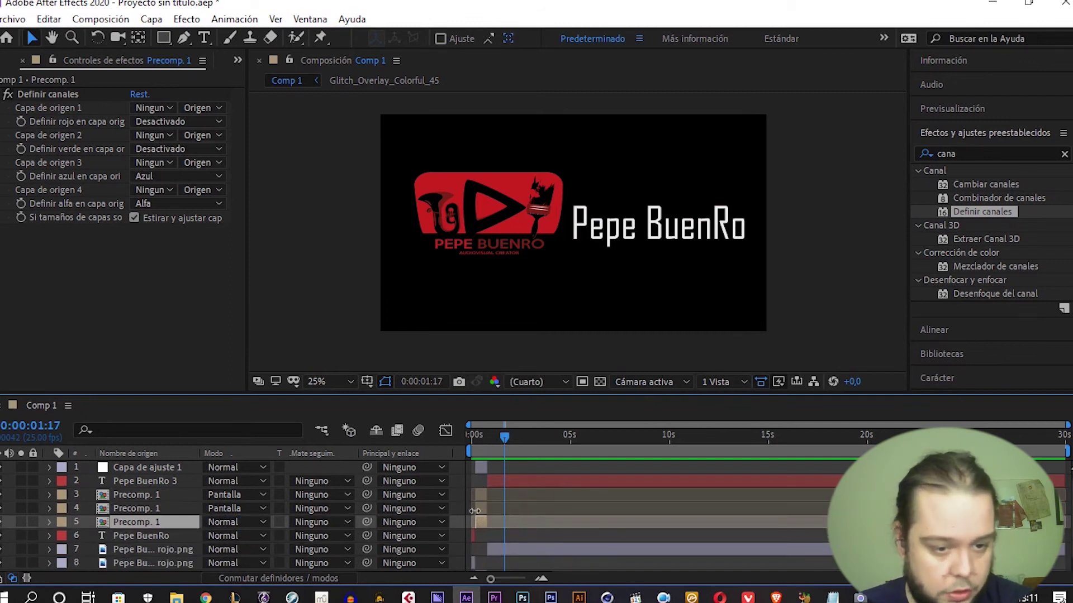
Duplicate the three colour Precomp. 1 layers and slide the copies to start near 0:00:01:17.
shift+click(150, 497)
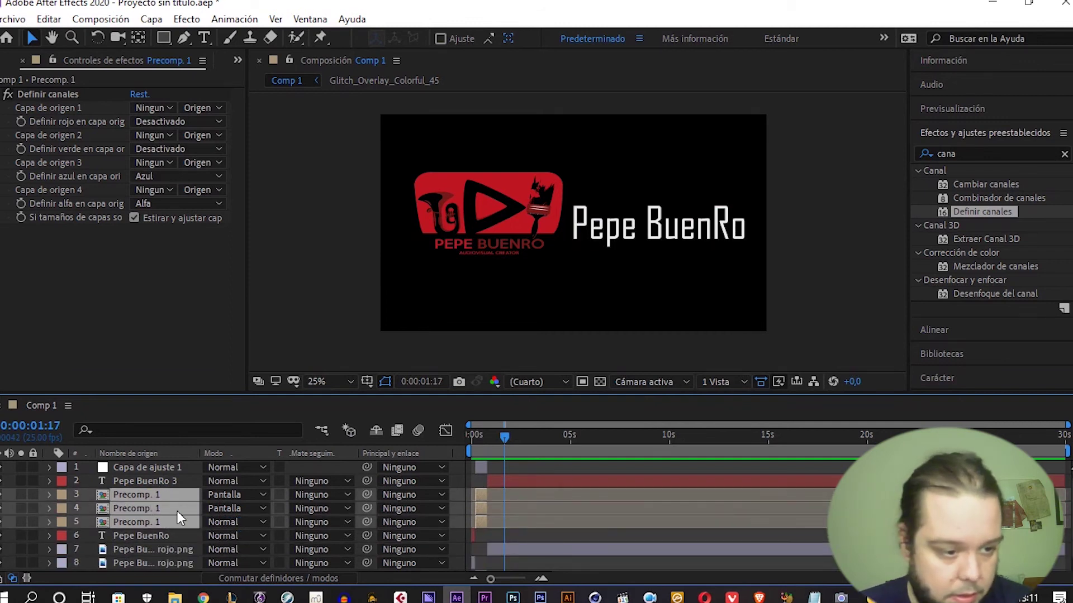
key(ctrl+d)
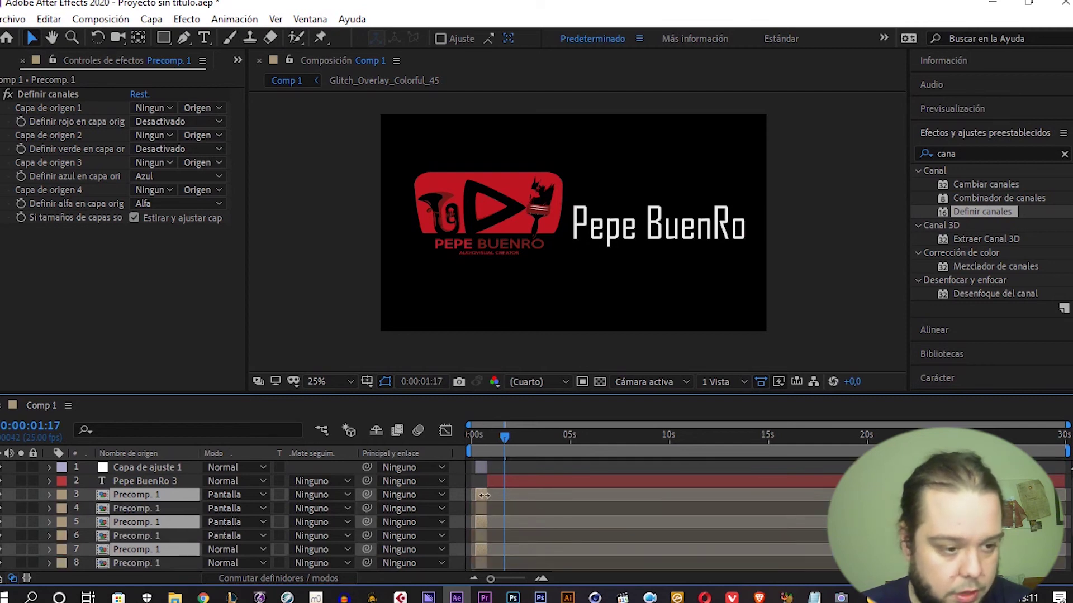
drag(484, 495, 505, 500)
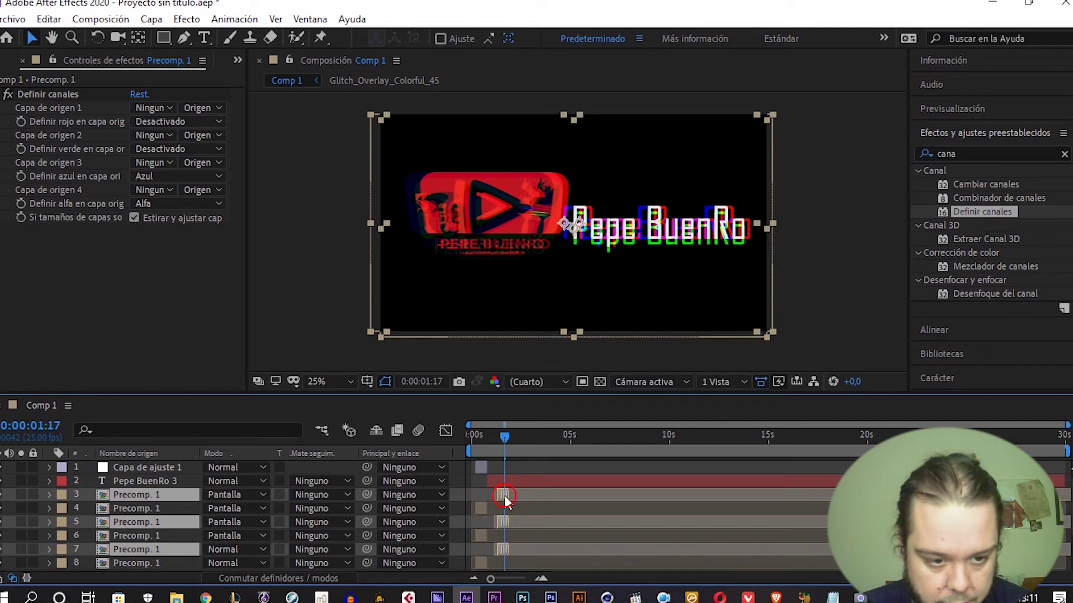
click(506, 496)
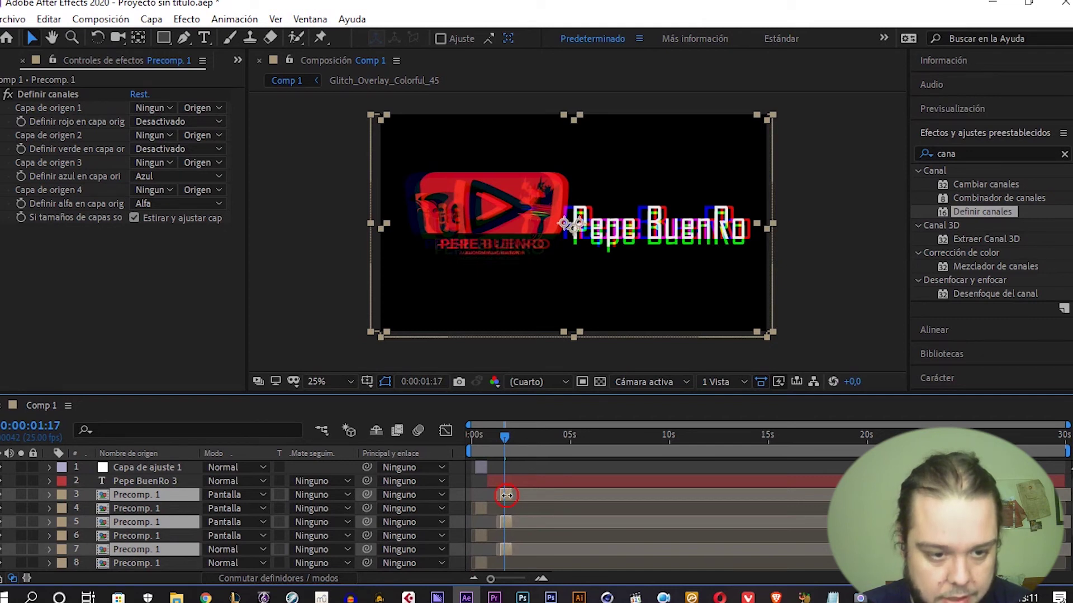
drag(506, 496, 504, 495)
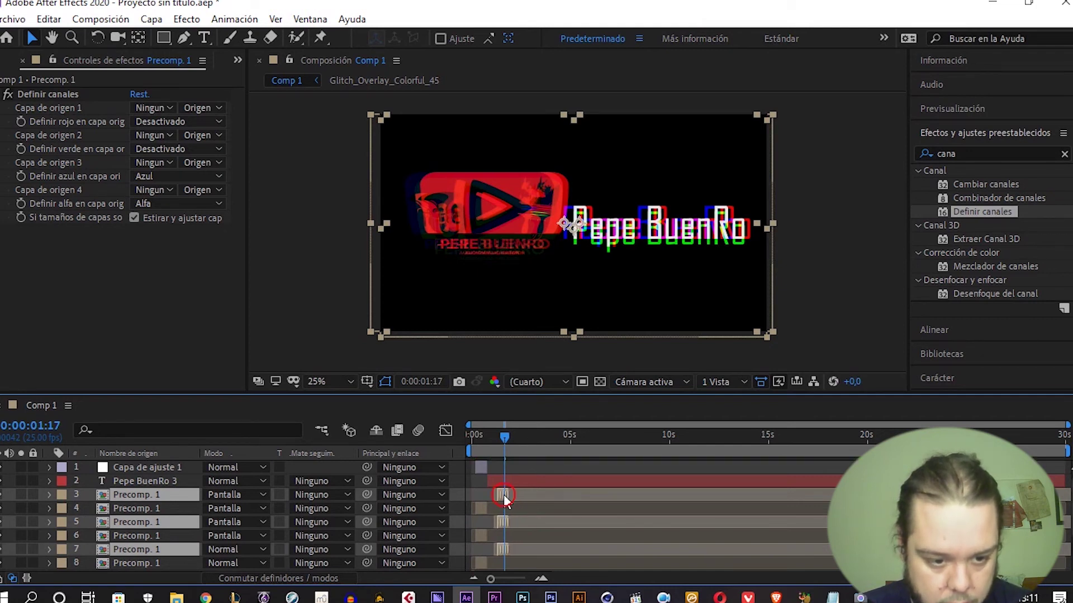
click(119, 481)
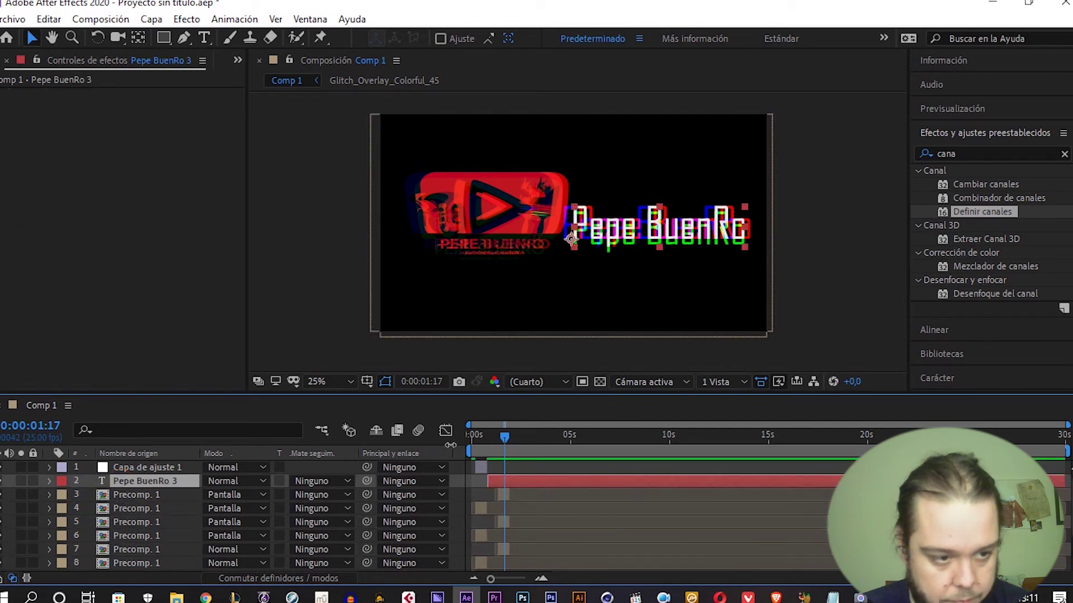
drag(511, 433, 504, 435)
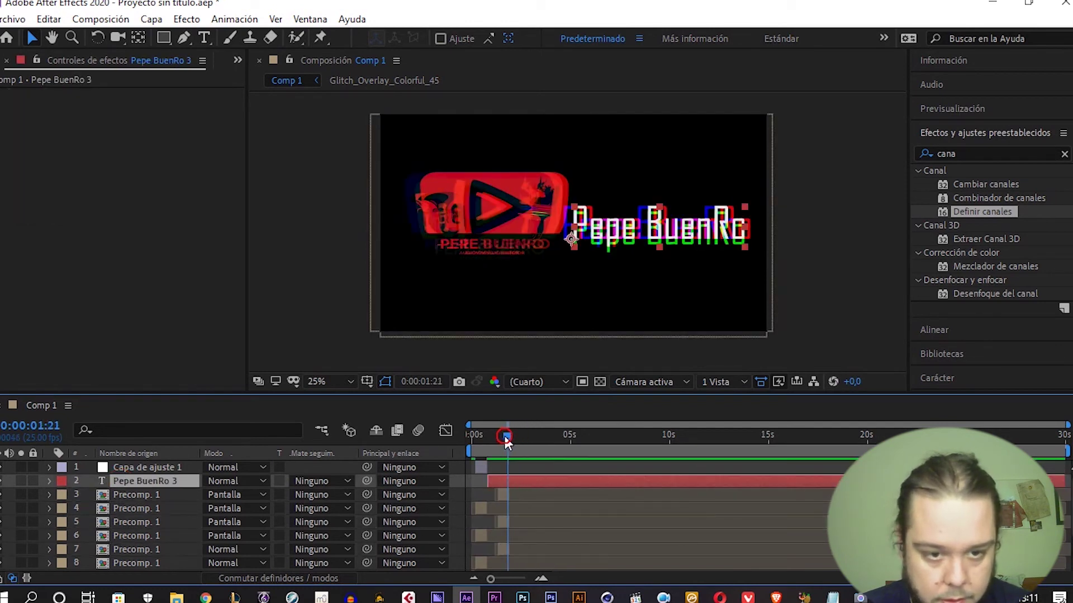
click(148, 467)
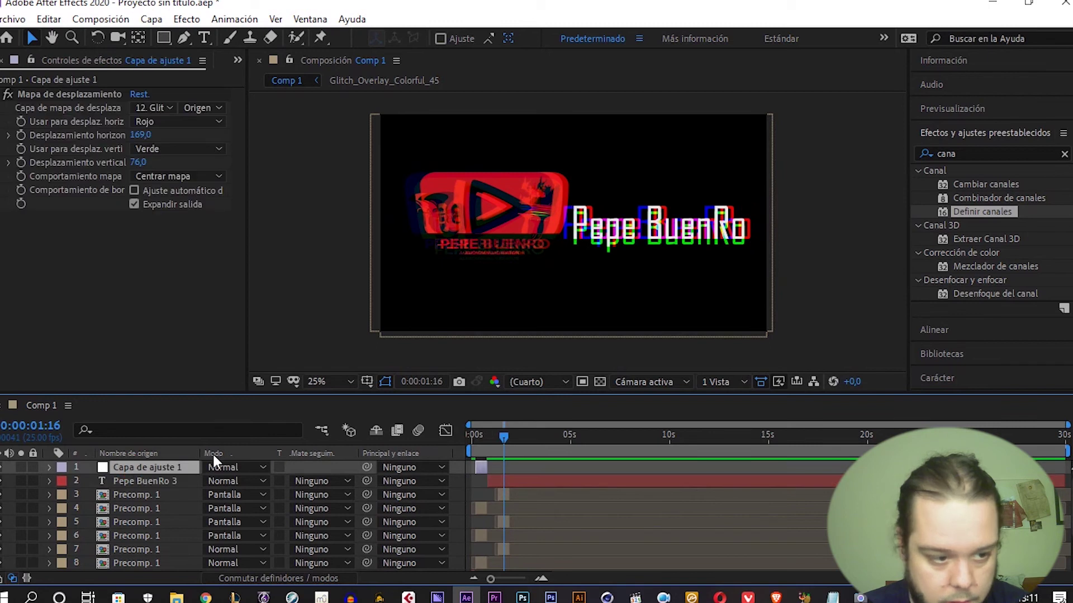
Duplicate Capa de ajuste 1 and trim and slide the copy over the burst near 1 second.
key(ctrl+d)
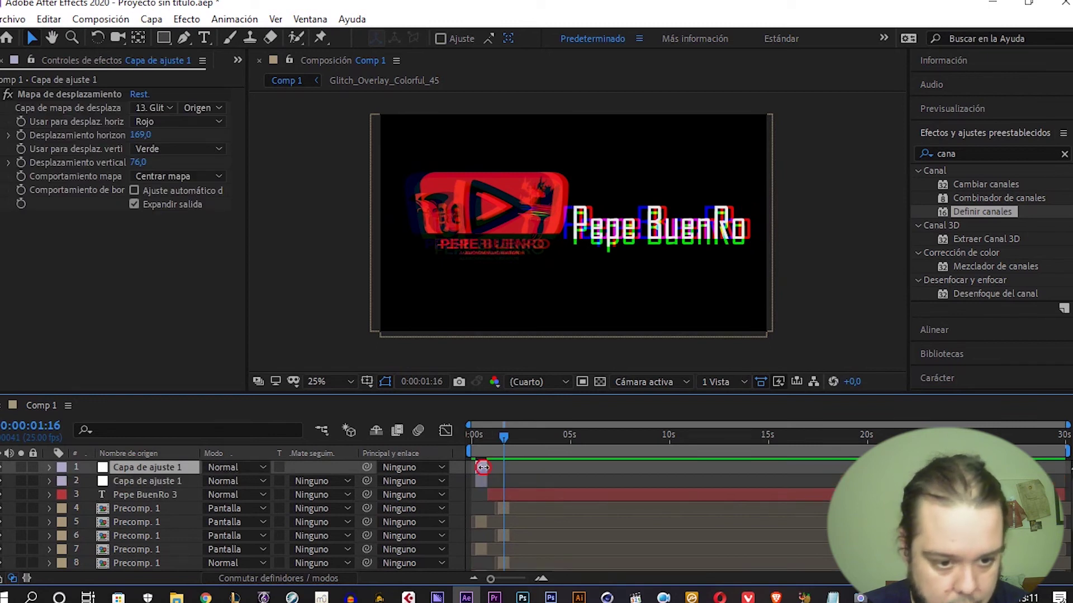
drag(481, 473, 501, 475)
scroll(502, 480, up, 5)
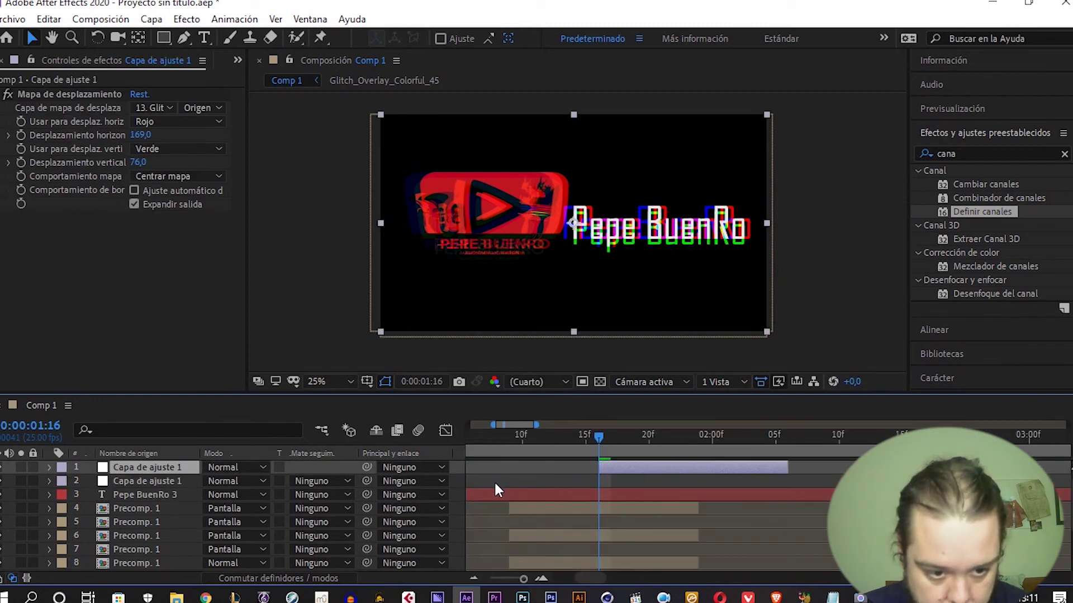
drag(647, 473, 557, 475)
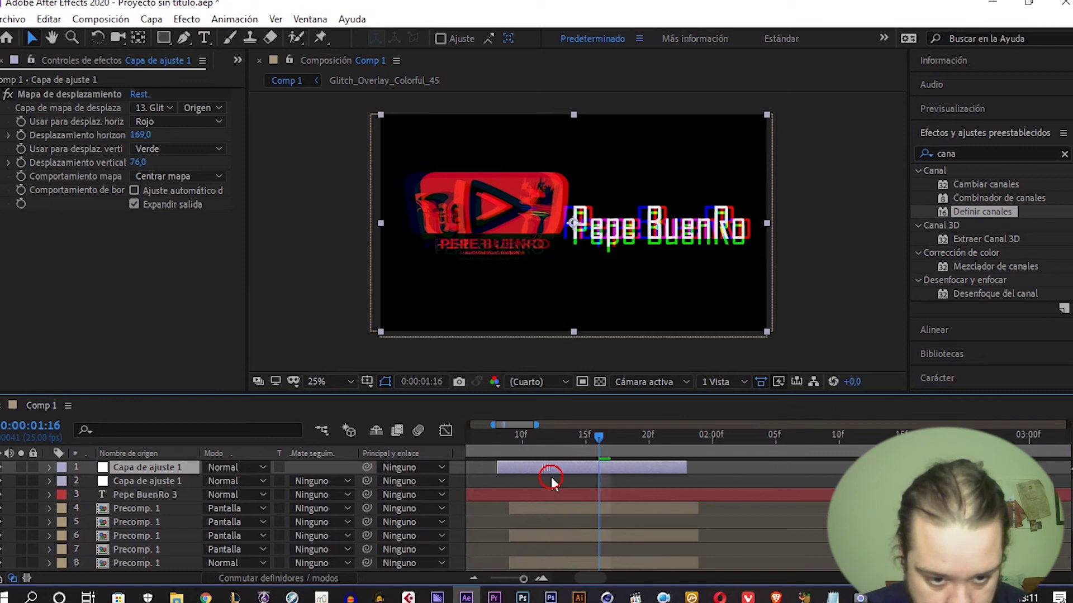
scroll(558, 480, down, 4)
drag(566, 439, 547, 445)
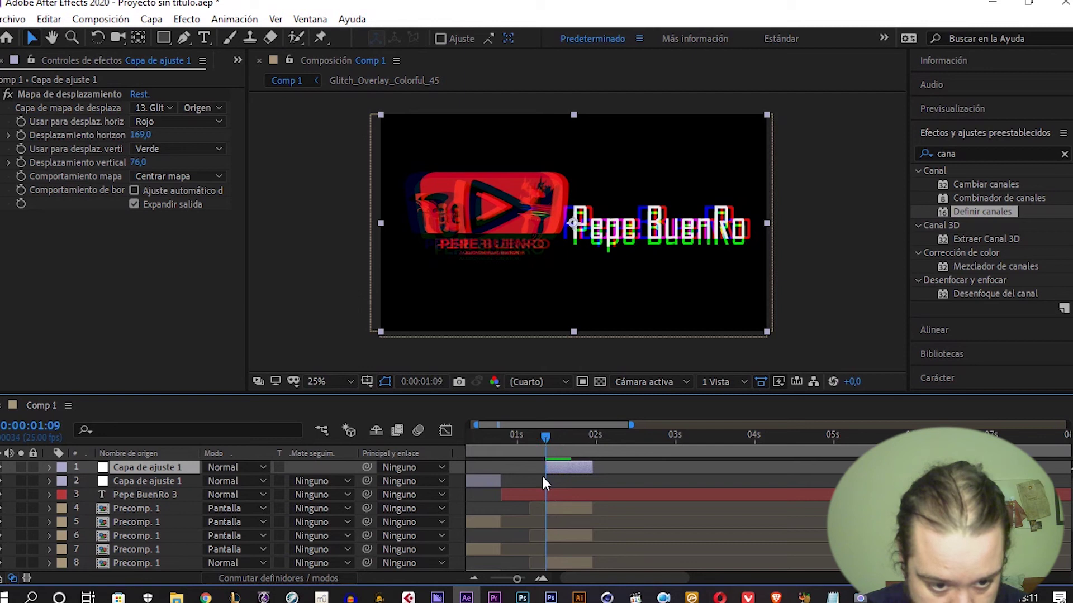
click(135, 494)
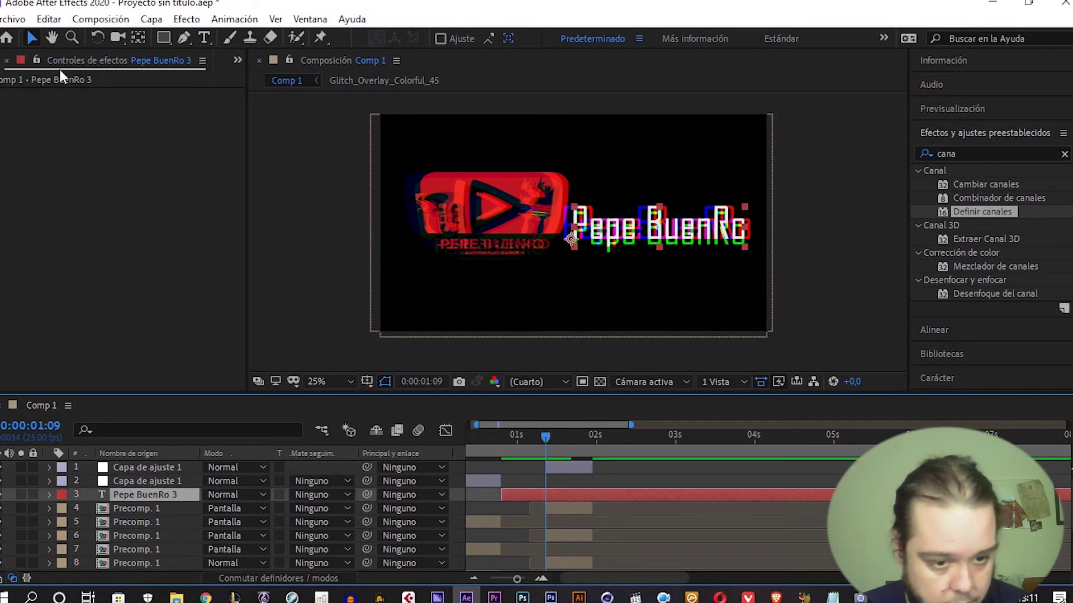
Split Pepe BuenRo 3 at 0:00:01:09 and 0:00:01:24, creating Pepe BuenRo 4 and 5.
click(49, 21)
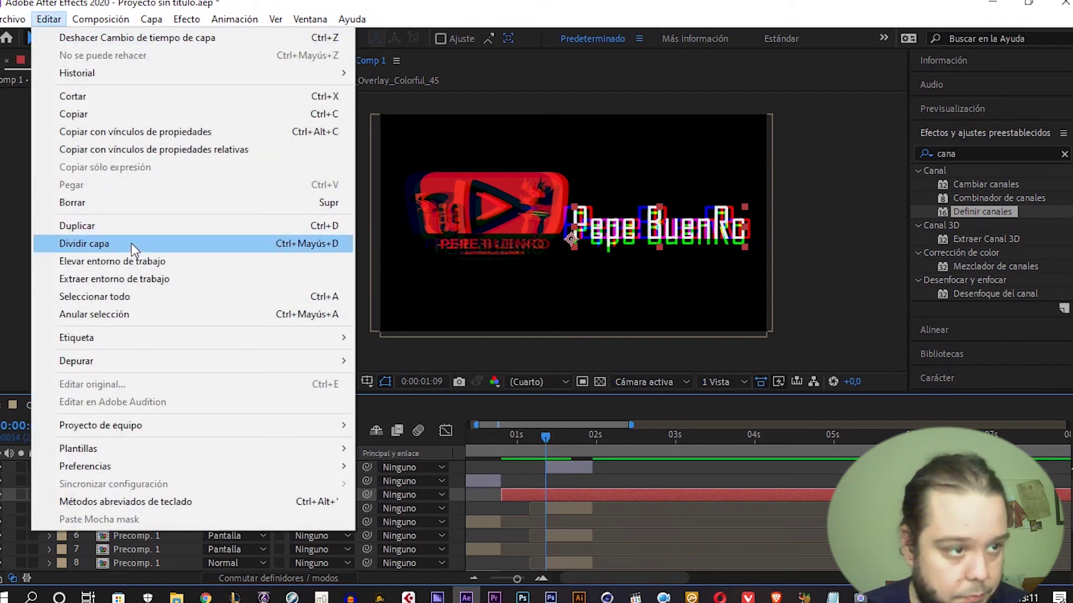
click(131, 243)
drag(547, 437, 593, 452)
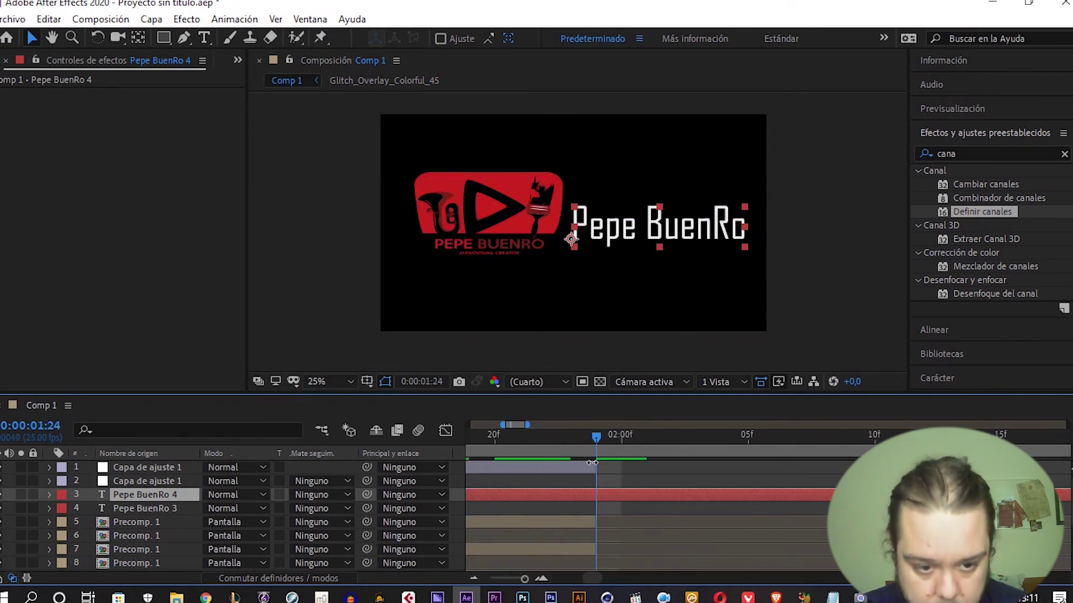
click(78, 19)
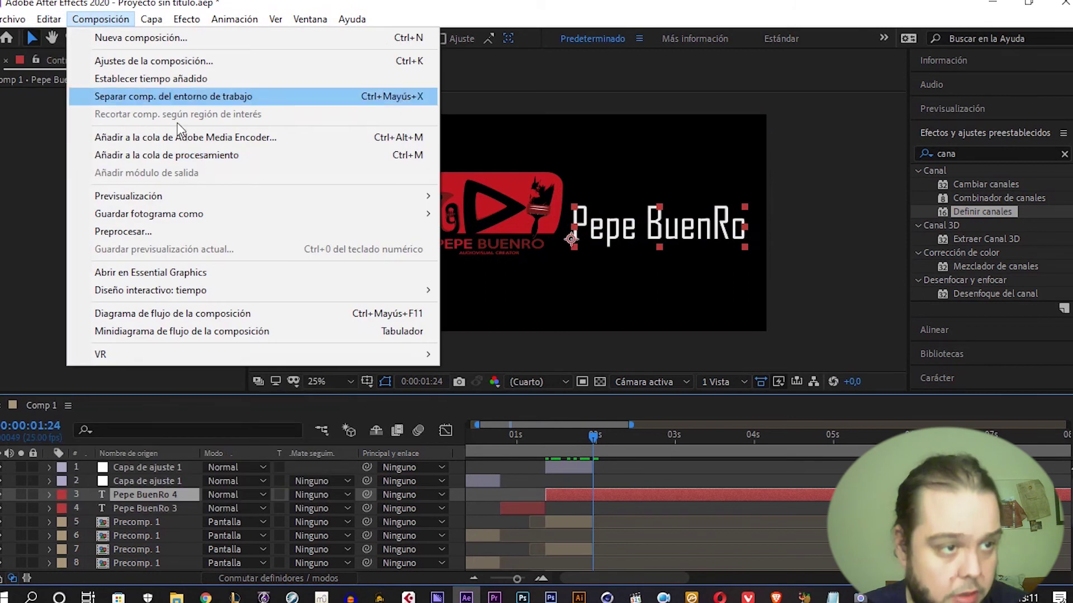
click(93, 243)
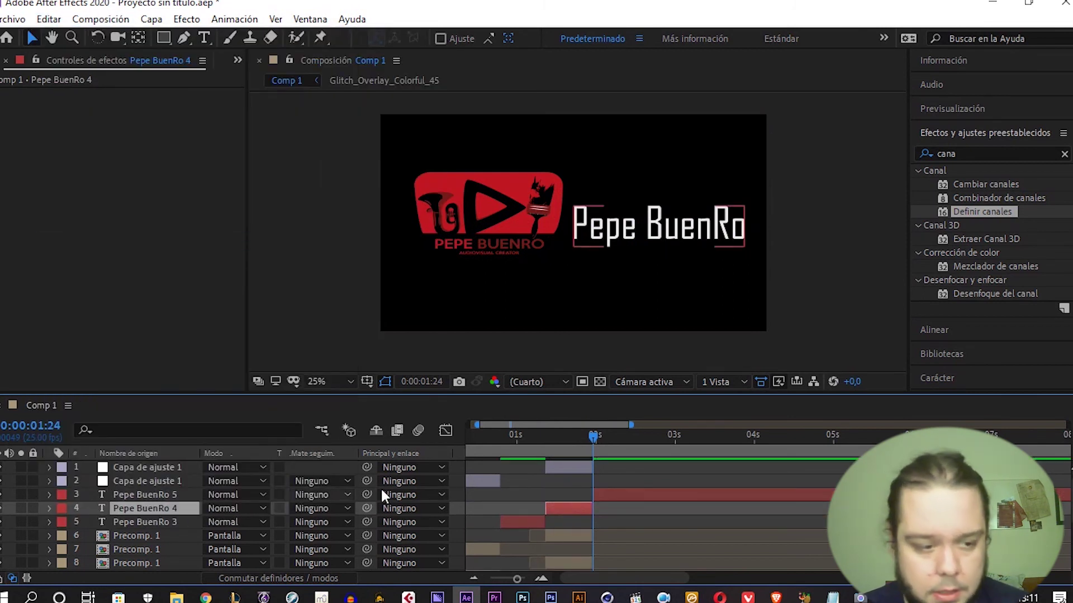
click(581, 467)
scroll(585, 493, down, 2)
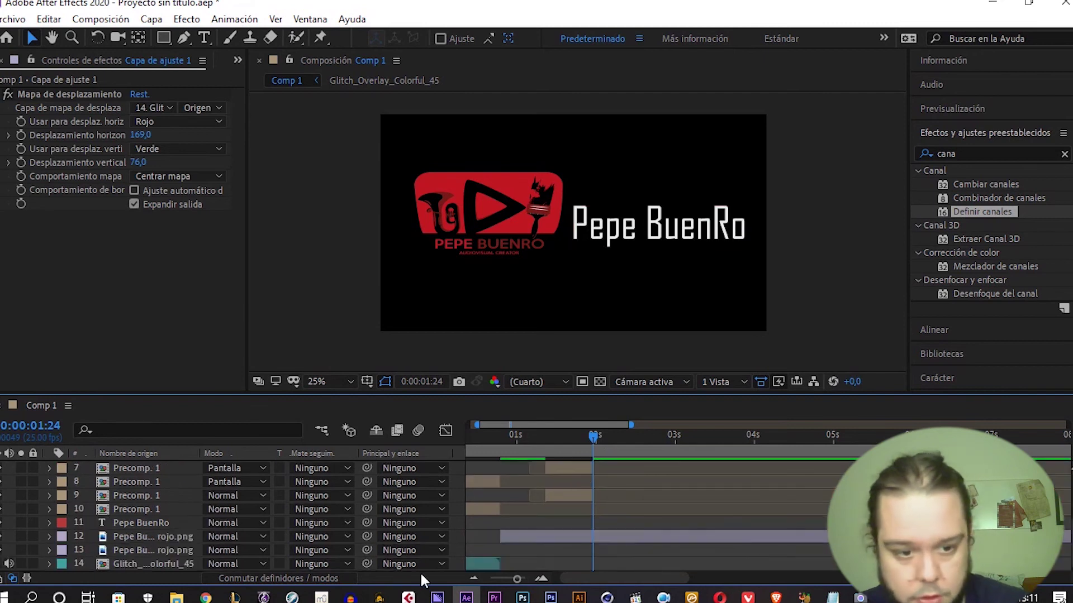
Duplicate Glitch_Overlay_Colorful_45 and slide the copy so it ends near 02:00f, covering the second burst.
click(145, 564)
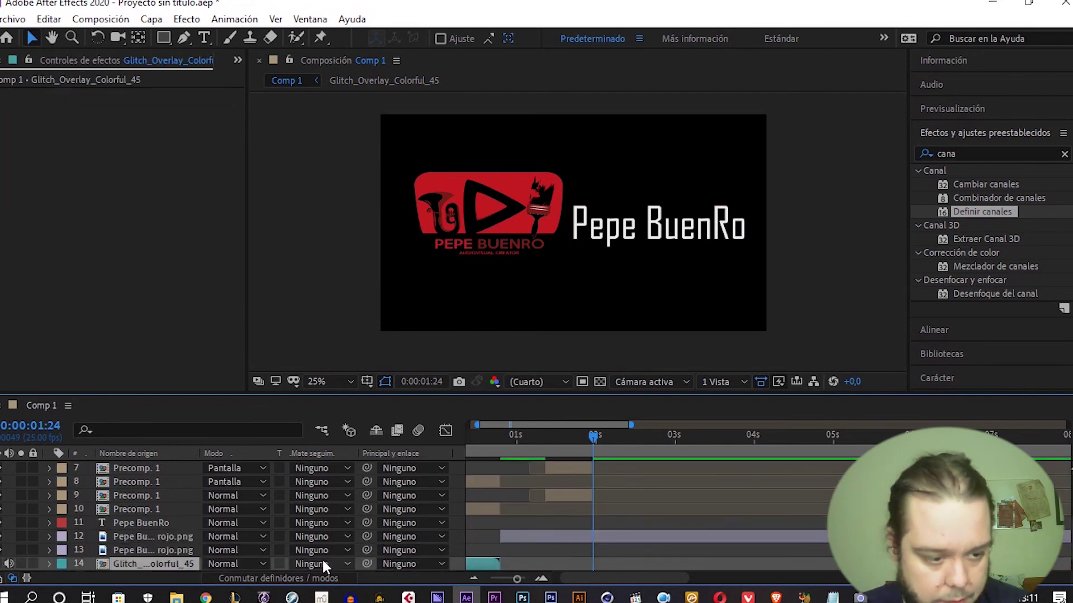
key(ctrl+d)
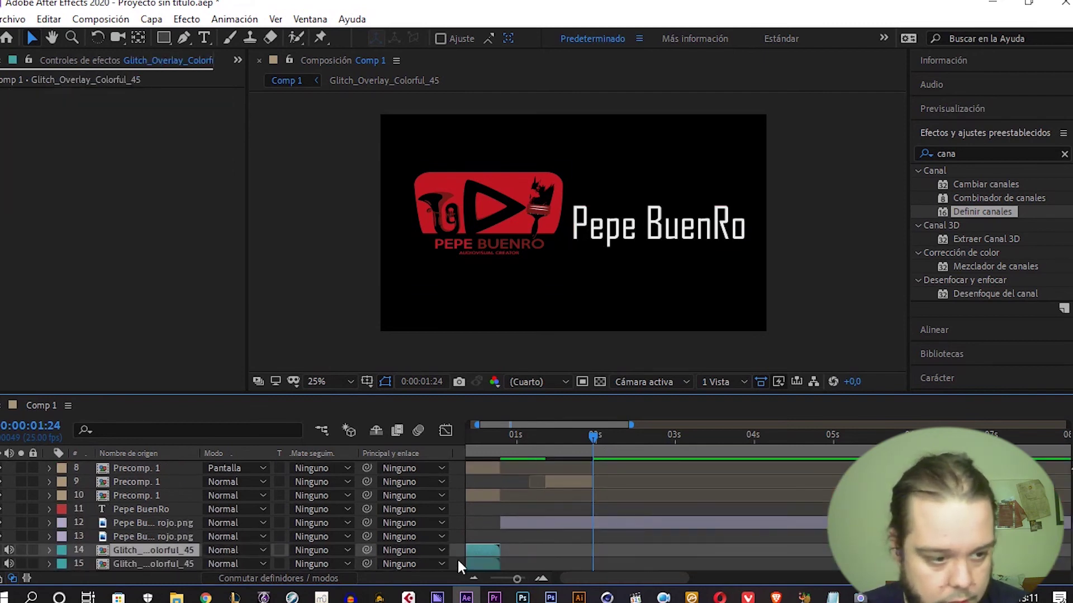
drag(483, 553, 577, 553)
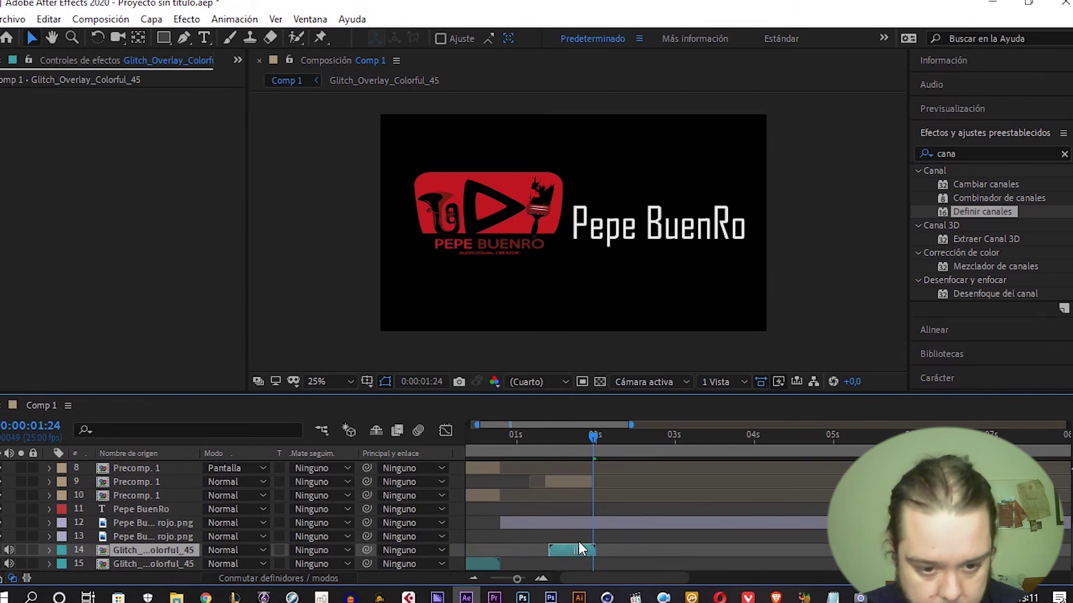
key(equal)
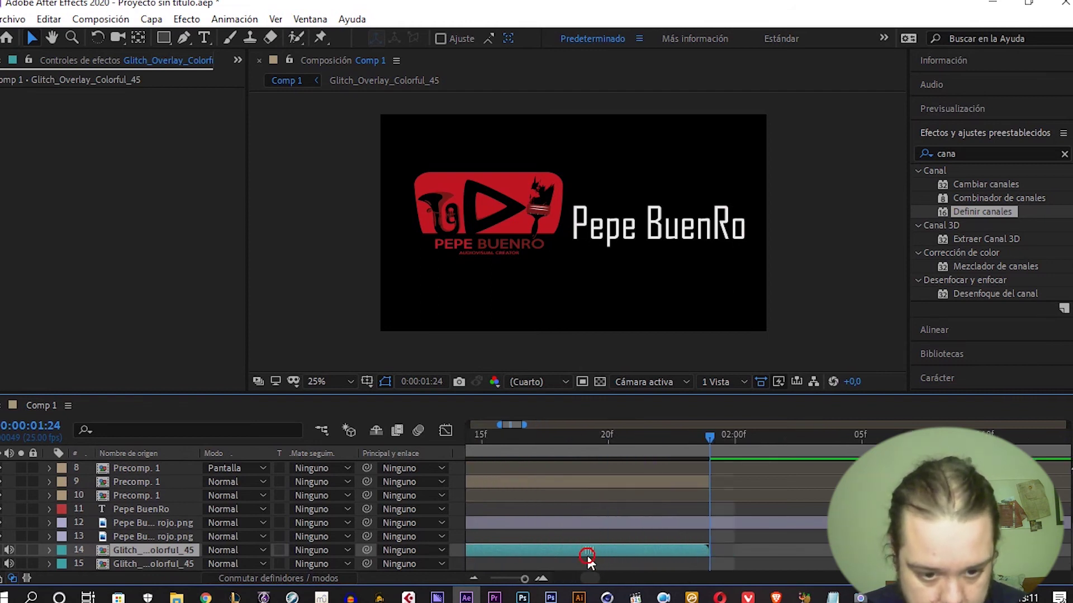
key(semicolon)
scroll(503, 481, up, 4)
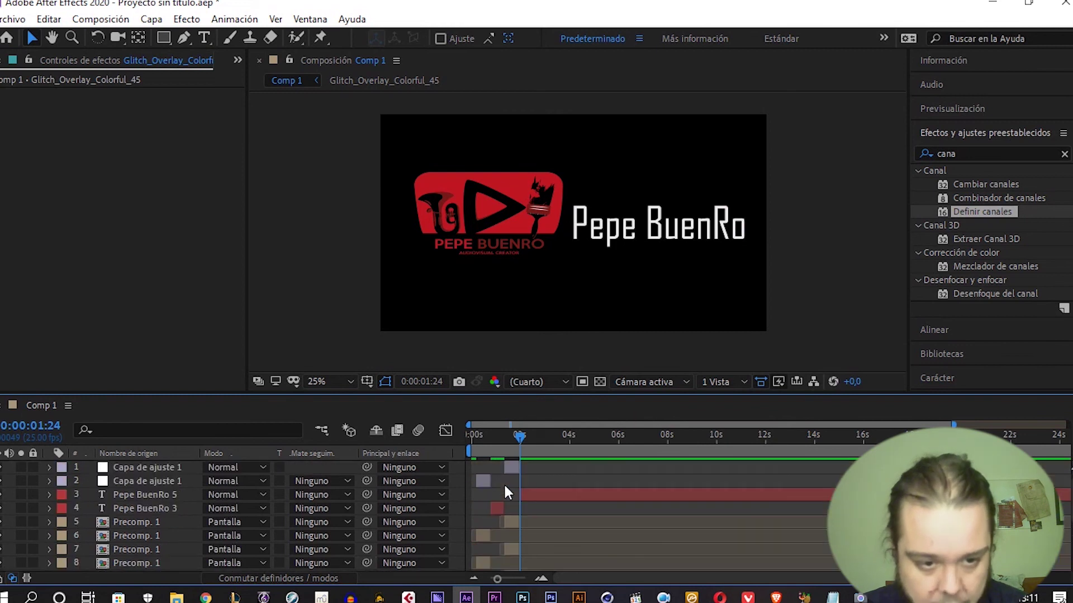
click(158, 467)
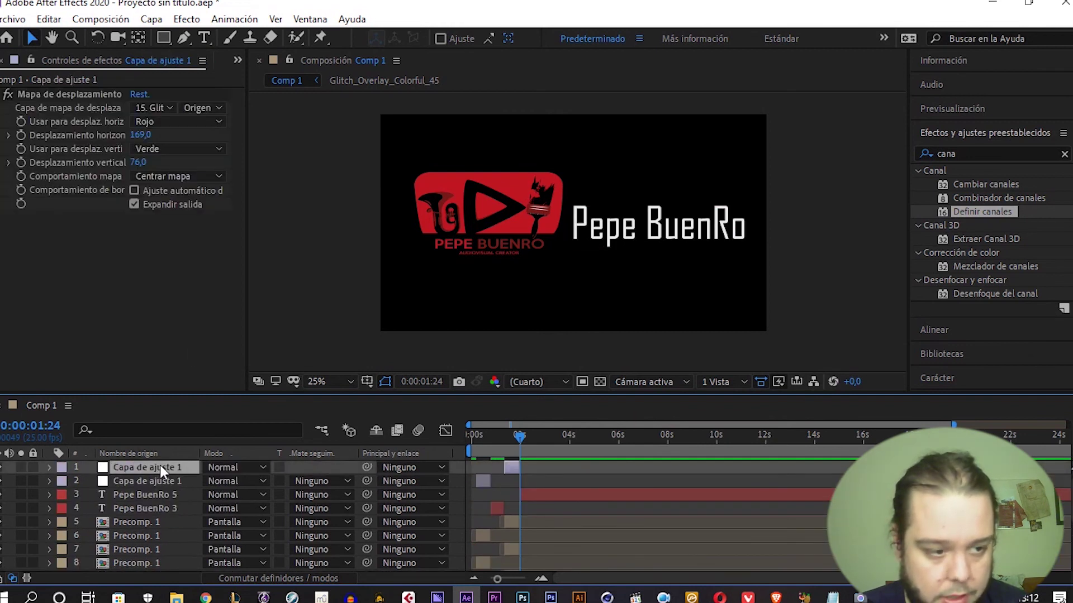
Point Mapa de desplazamiento's map layer at 14. Glitch_Overlay, then preview Comp 1 from 0:00:00:00.
click(153, 106)
click(263, 379)
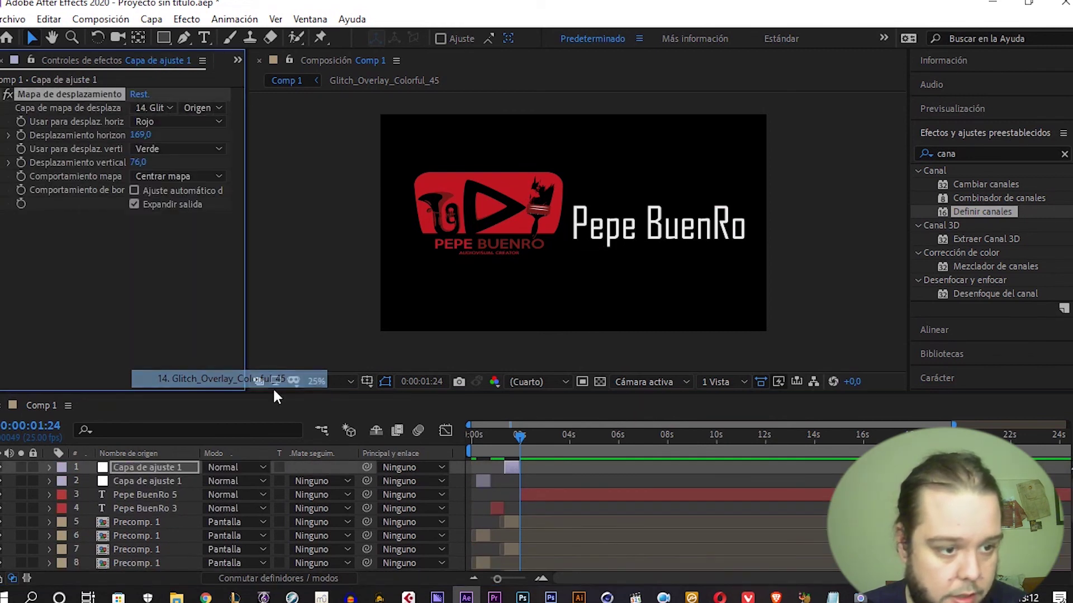
drag(524, 436, 472, 435)
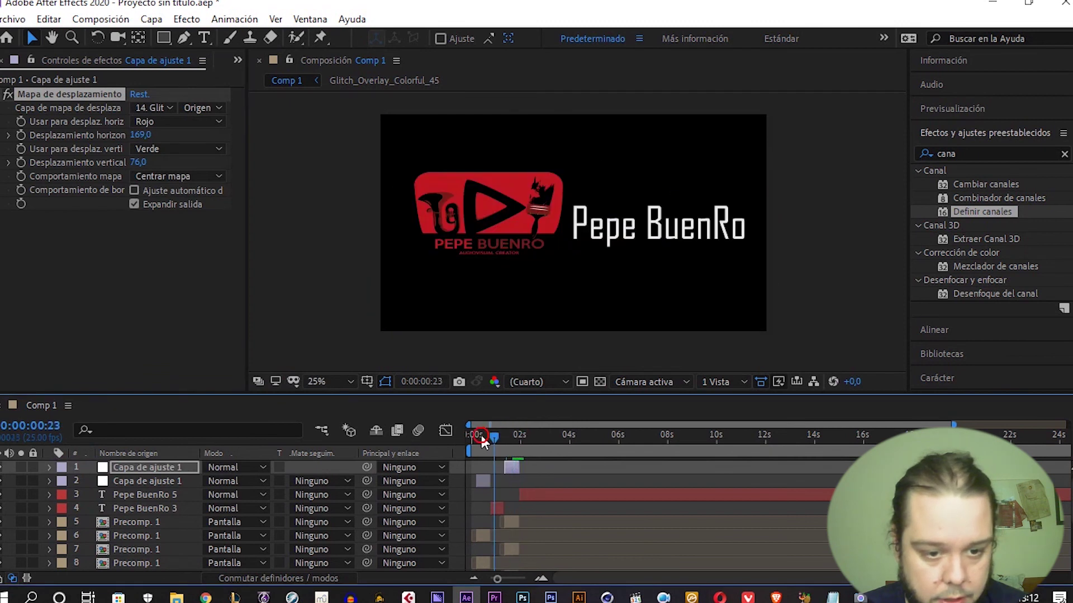
key(comma)
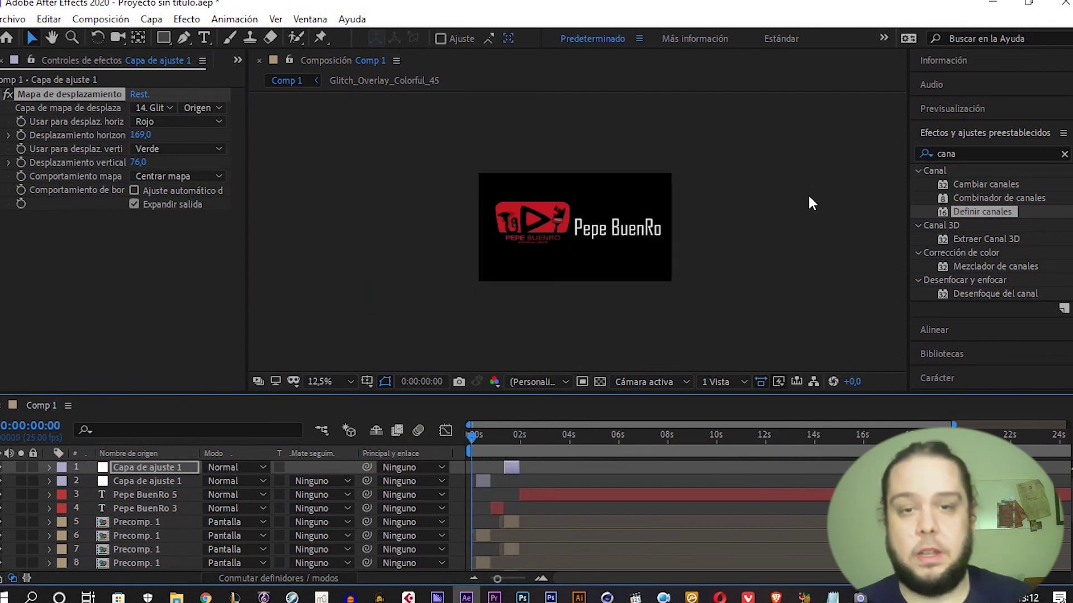
key(space)
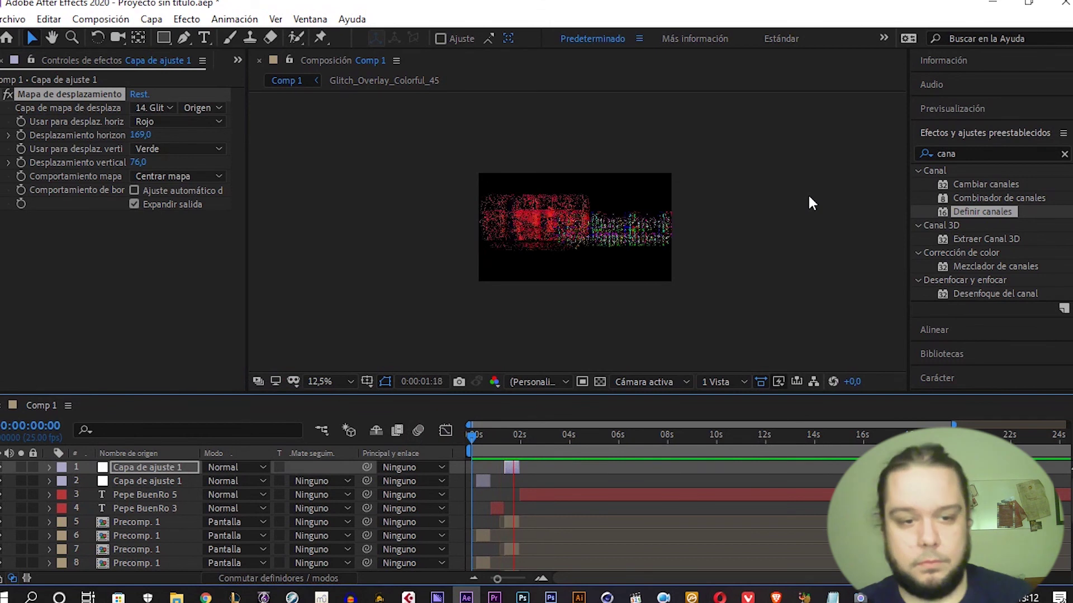
key(period)
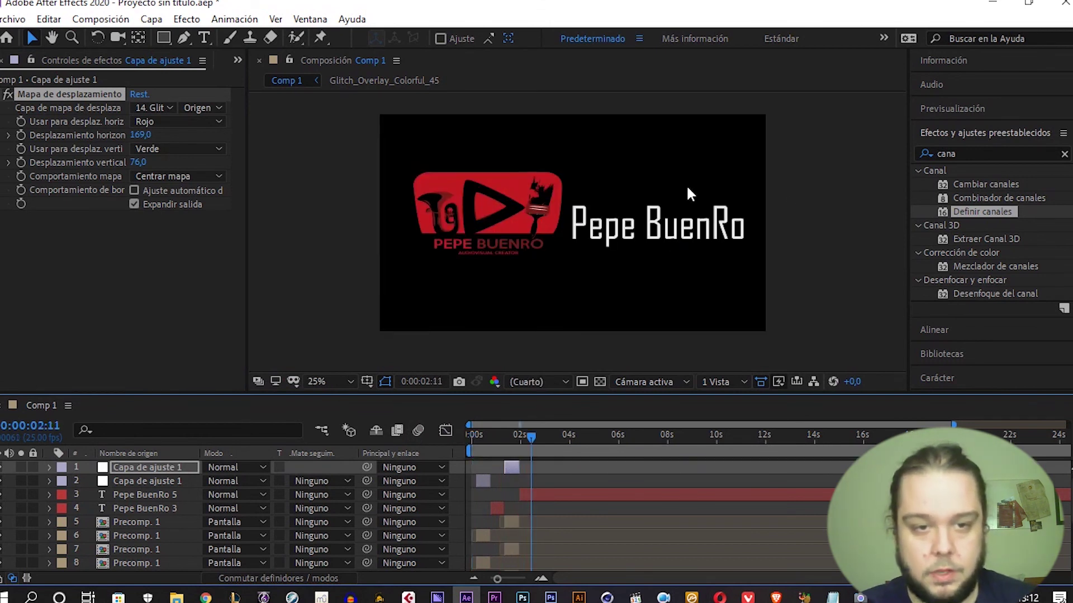